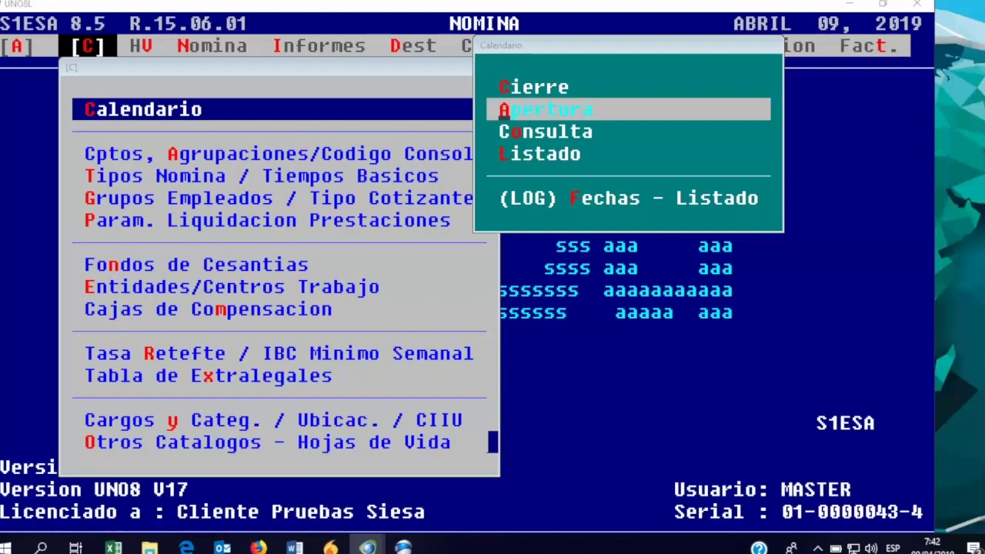
Consult the payroll calendar entry for 2019/04/09 using the normal query option.
key("Down")
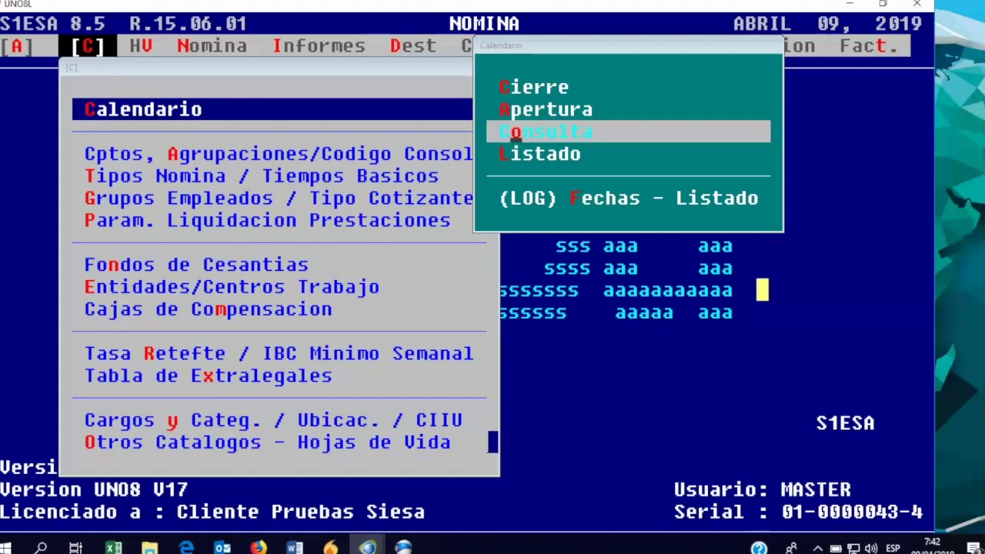
key("Return")
key("Return")
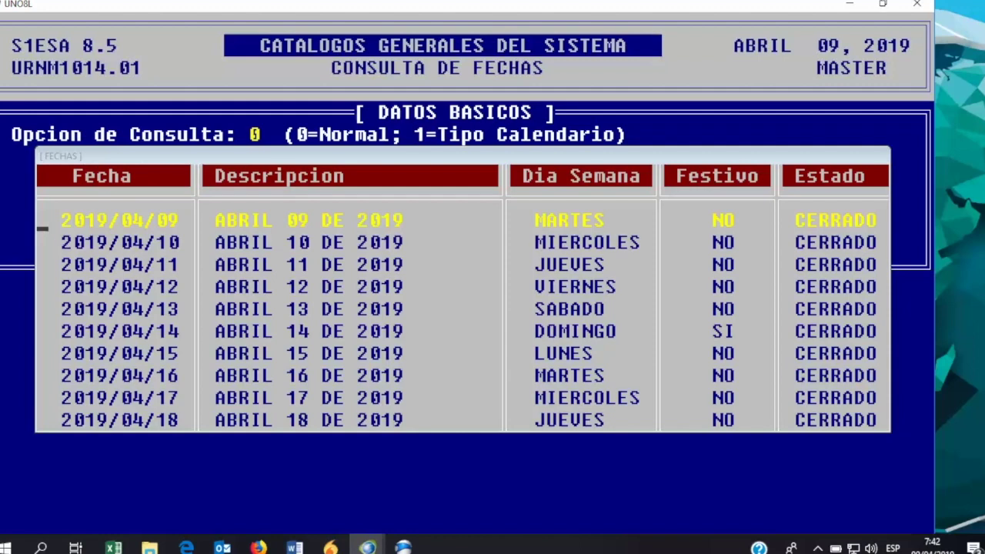
key("Return")
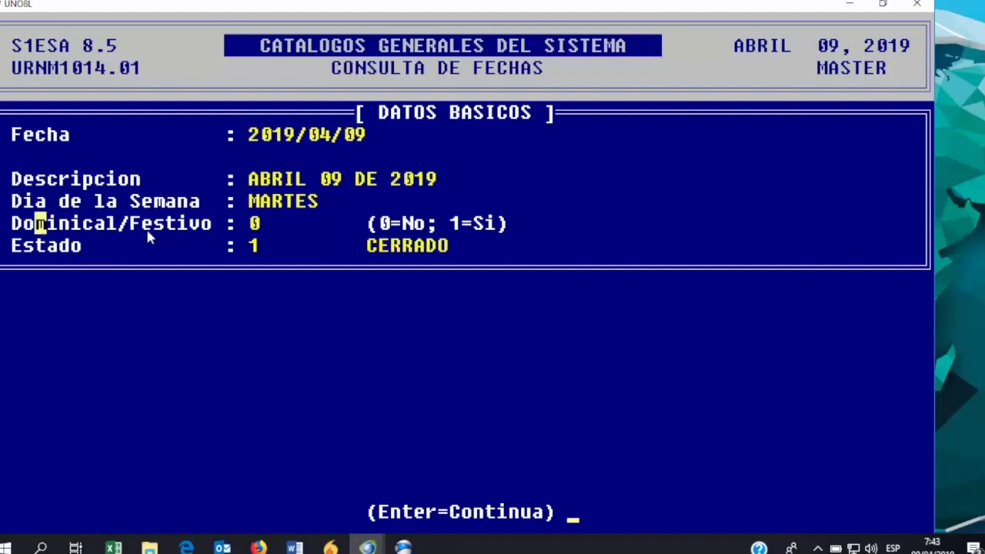
key("Return")
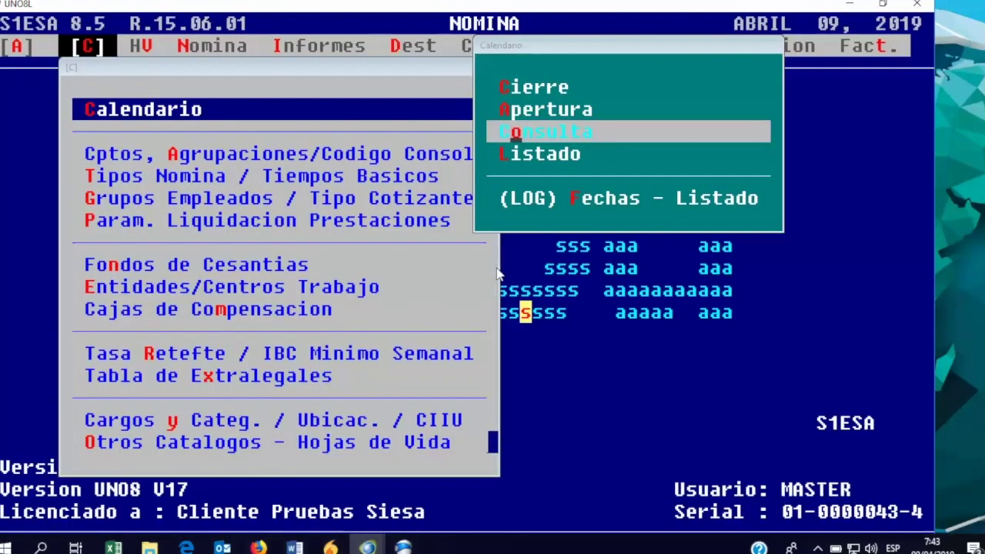
Reopen the calendar date query to view its Normal and Tipo Calendario options, and leave the calendar functions.
key("Return")
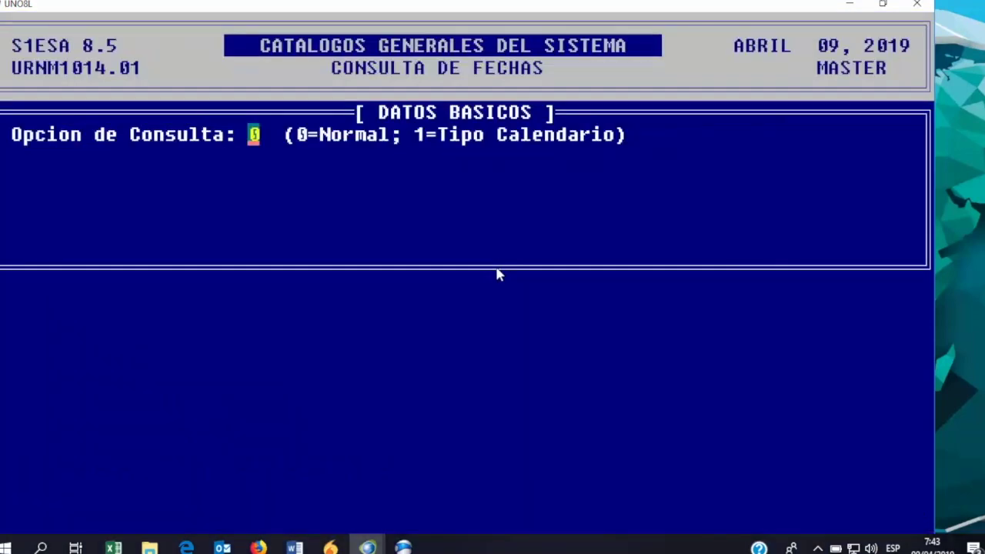
key("Return")
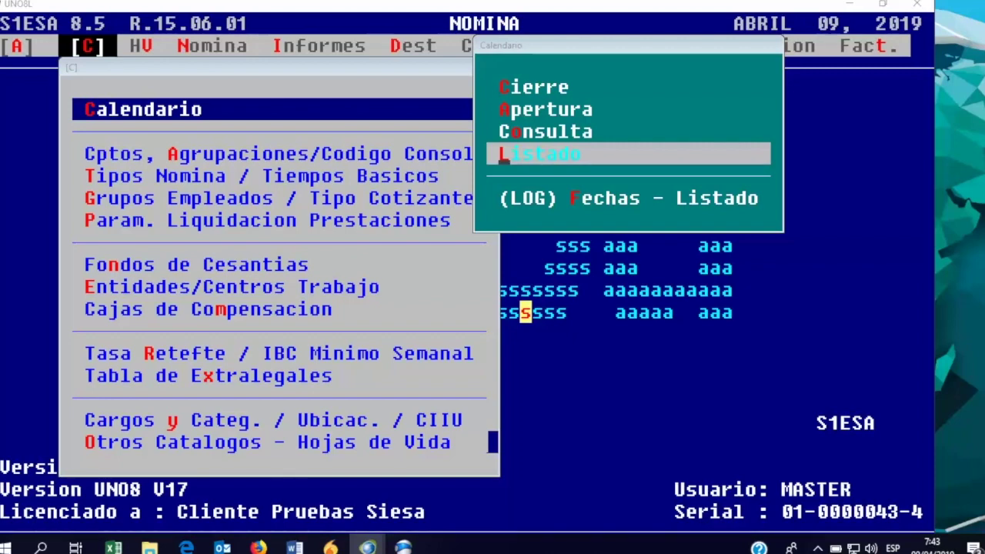
key("Down")
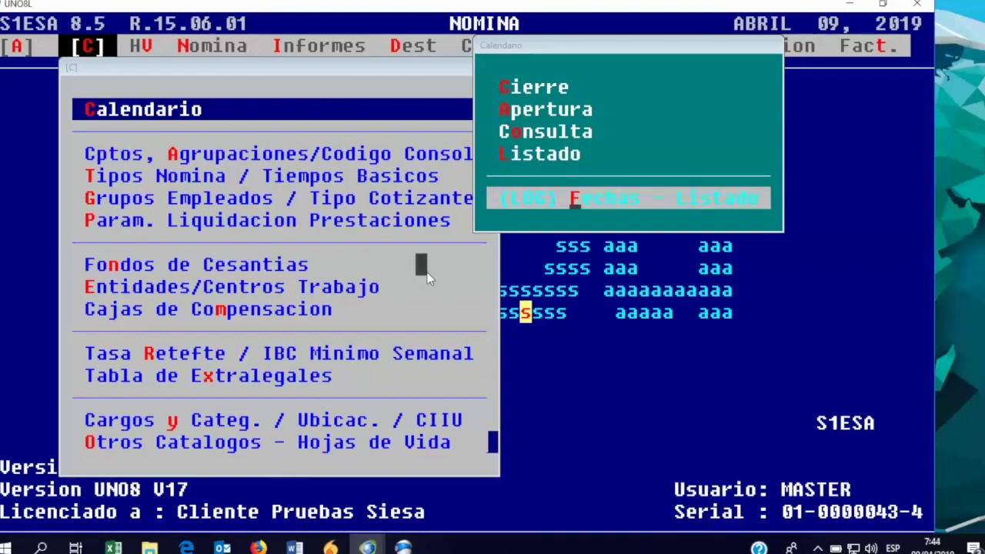
key("Return")
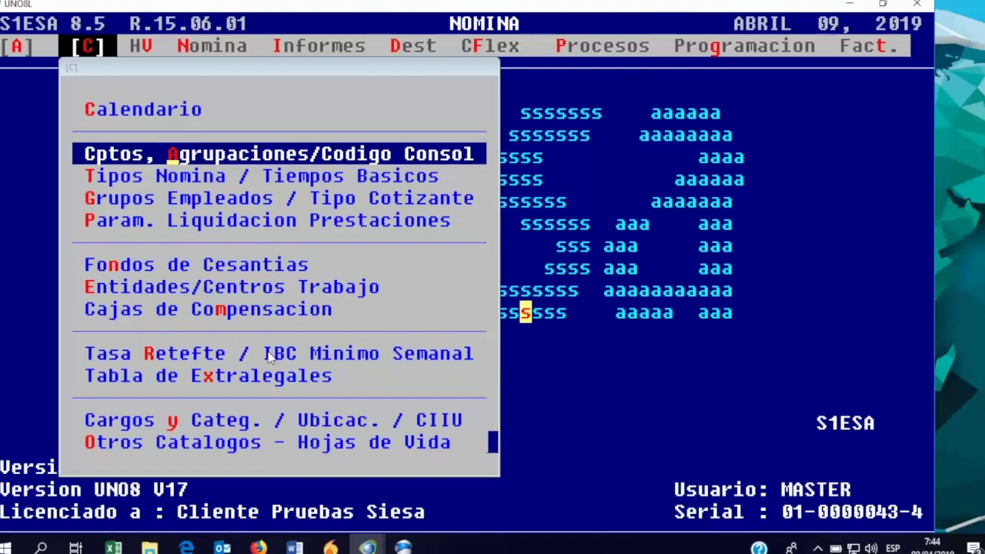
Open payroll concept 001 SALARIO in the concept update function.
key("Return")
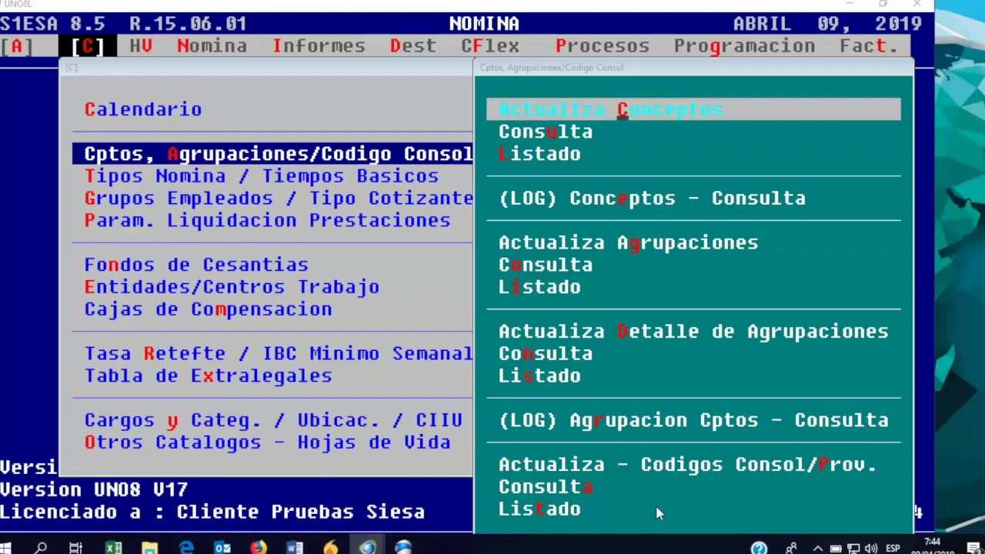
key("Return")
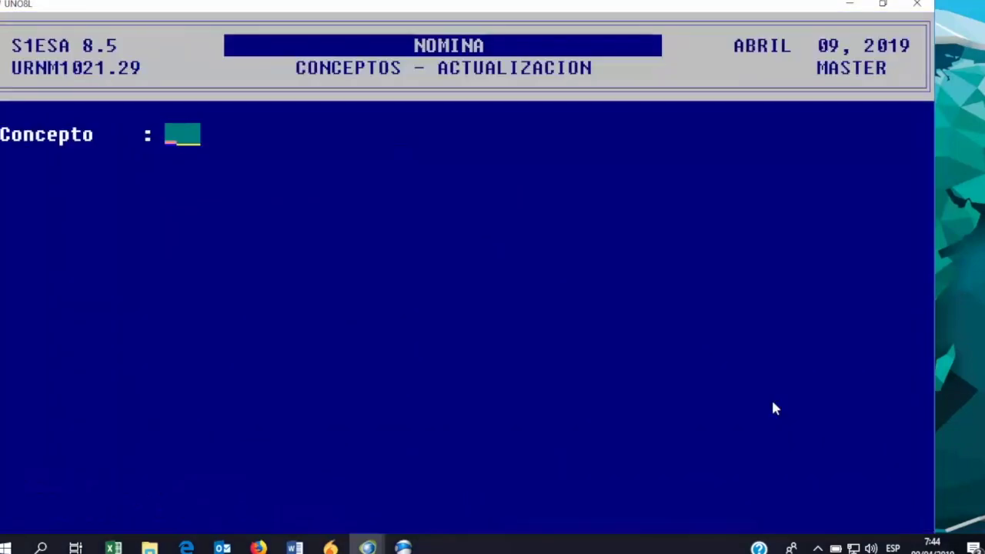
key("Return")
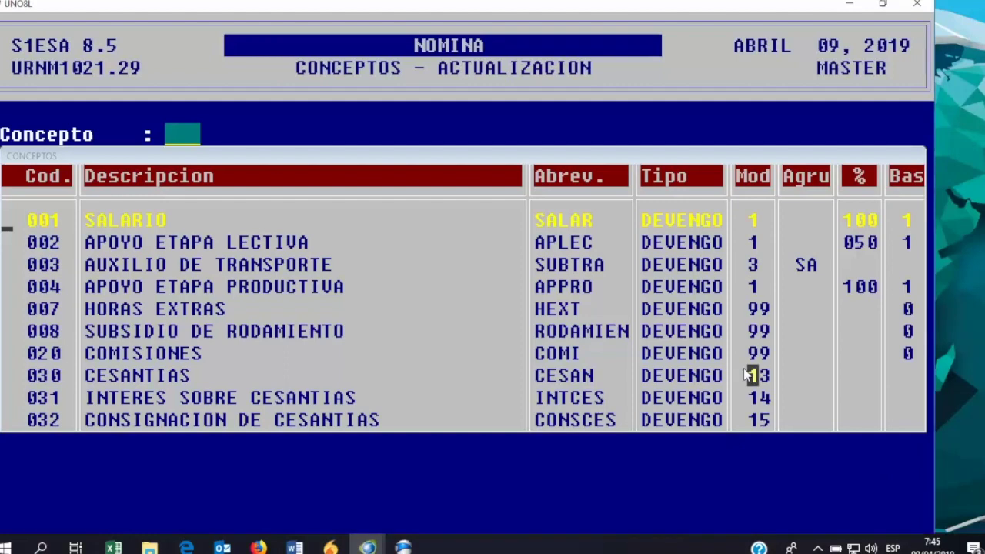
key("Return")
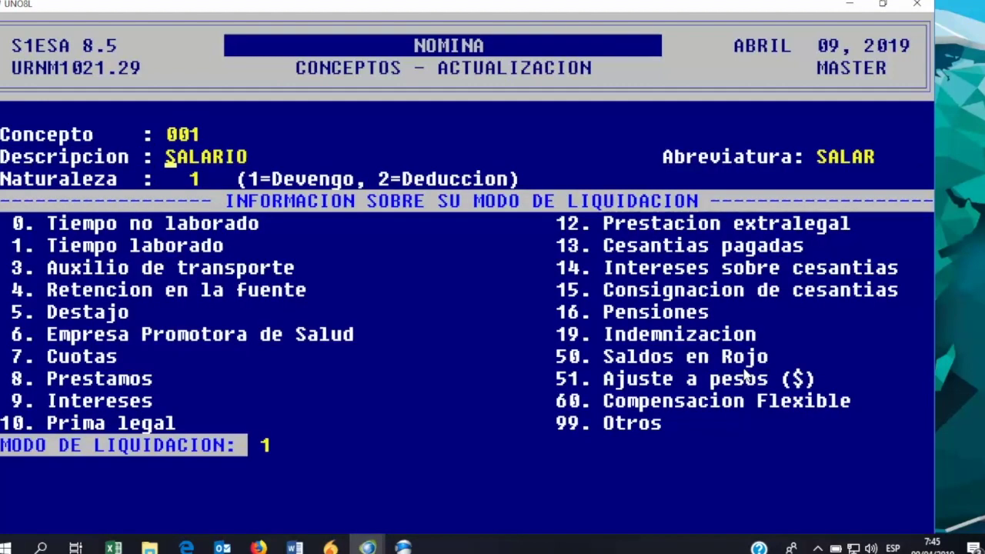
Examine the Naturaleza options and the list of settlement modes for the SALARIO concept, and leave the record.
left_click_drag(11, 180, 176, 187)
left_click_drag(238, 185, 483, 184)
left_click(450, 207)
left_click_drag(228, 203, 665, 209)
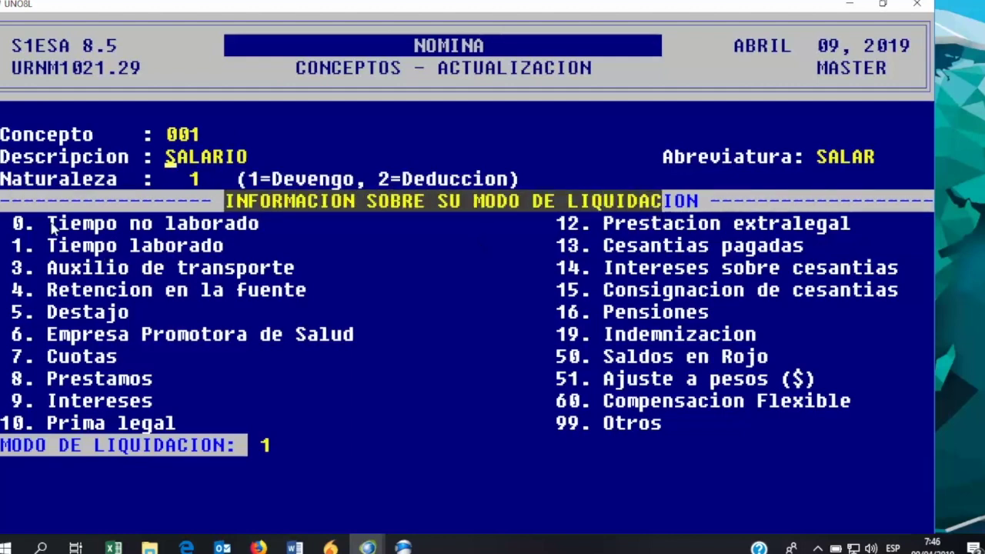
left_click_drag(16, 222, 757, 430)
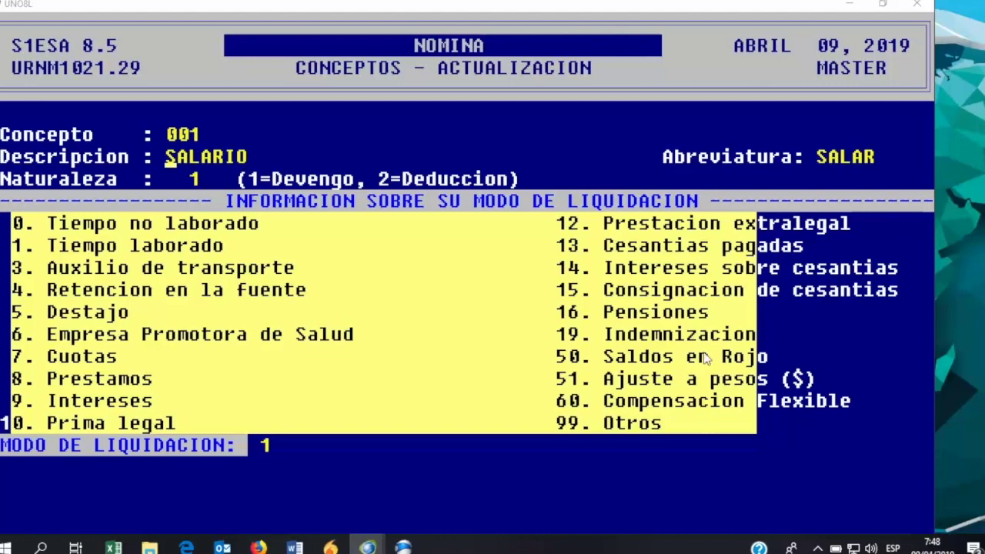
key("Return")
Look up concept 035 VACACIONES in the concept list and display its Tiempo No Laborado settings.
key("F2")
key("Down")
key("Page_Down")
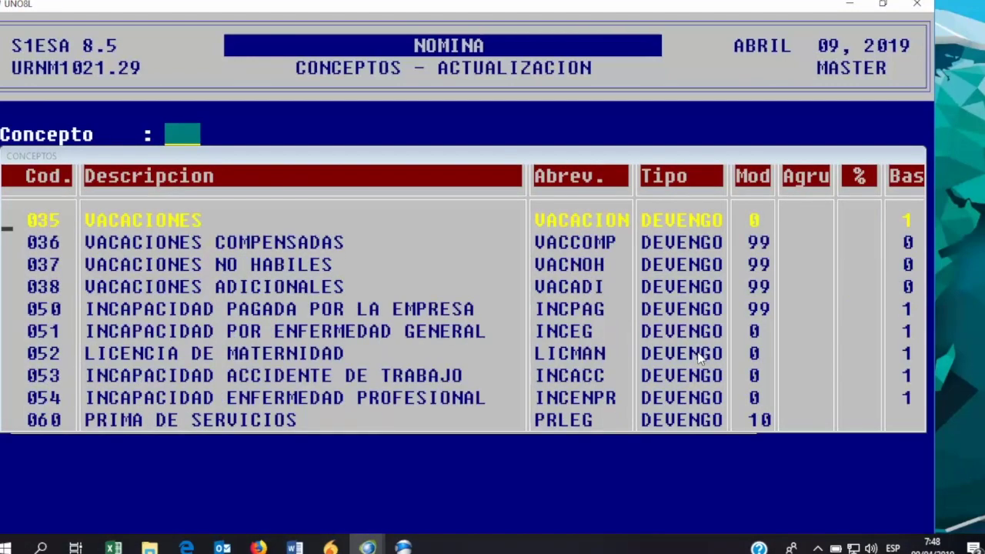
key("Return")
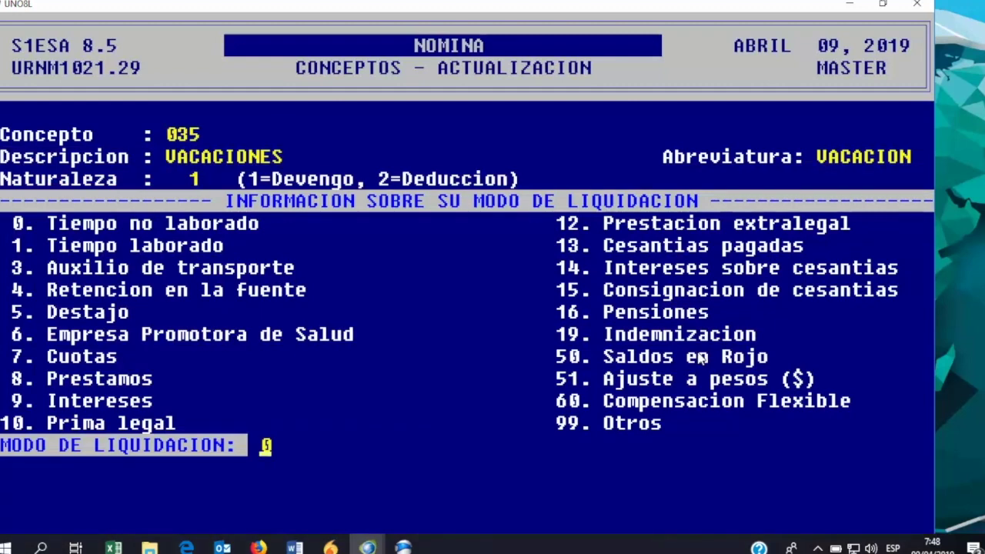
key("Return")
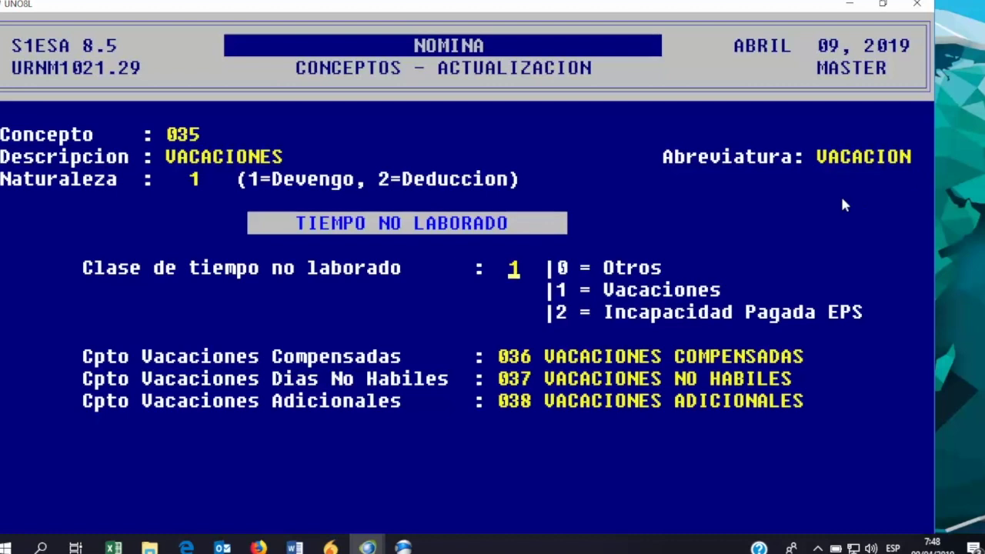
Examine the Otros and Vacaciones classes of non-worked time for the VACACIONES concept, and exit the record.
left_click_drag(84, 265, 413, 299)
left_click_drag(556, 262, 671, 279)
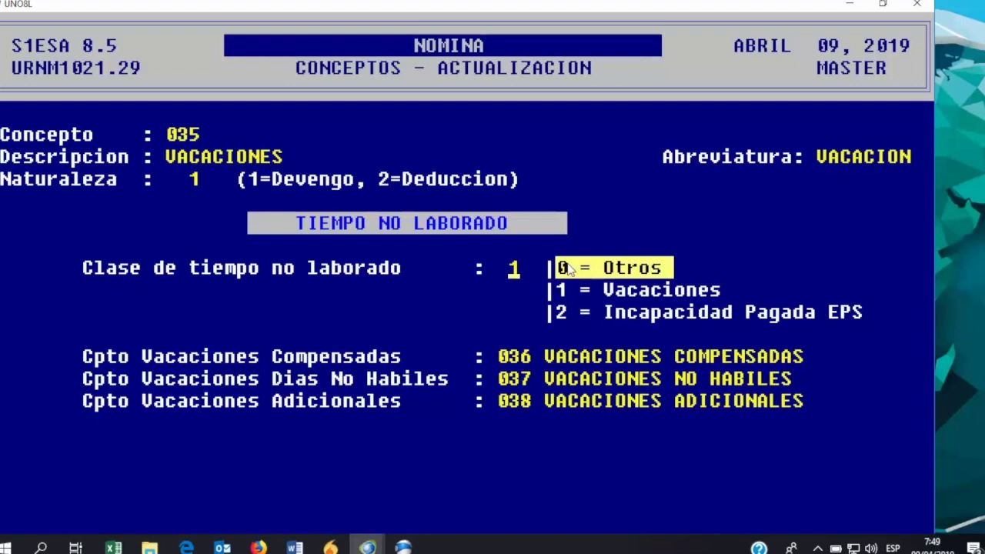
left_click_drag(552, 290, 718, 298)
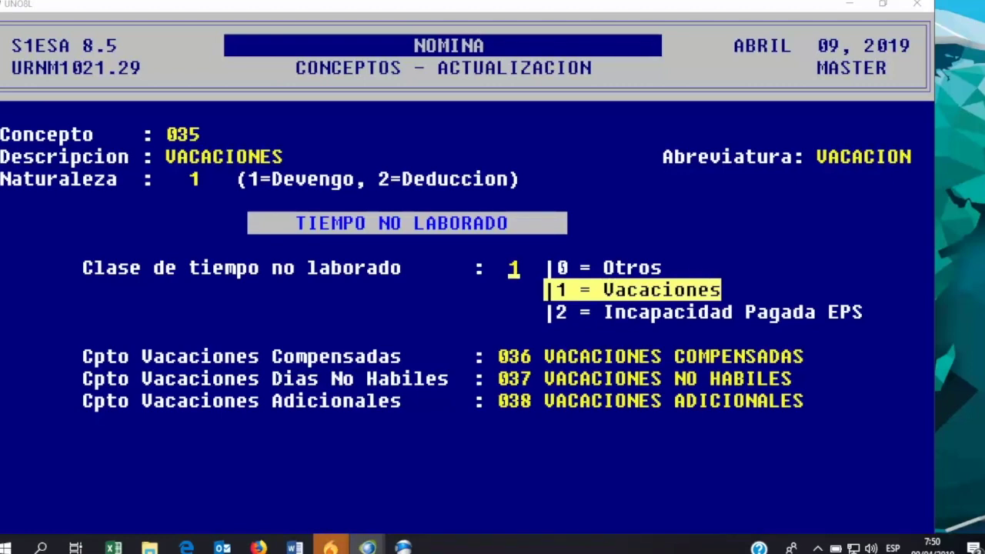
key("Return")
key("Up")
key("Up")
key("Escape")
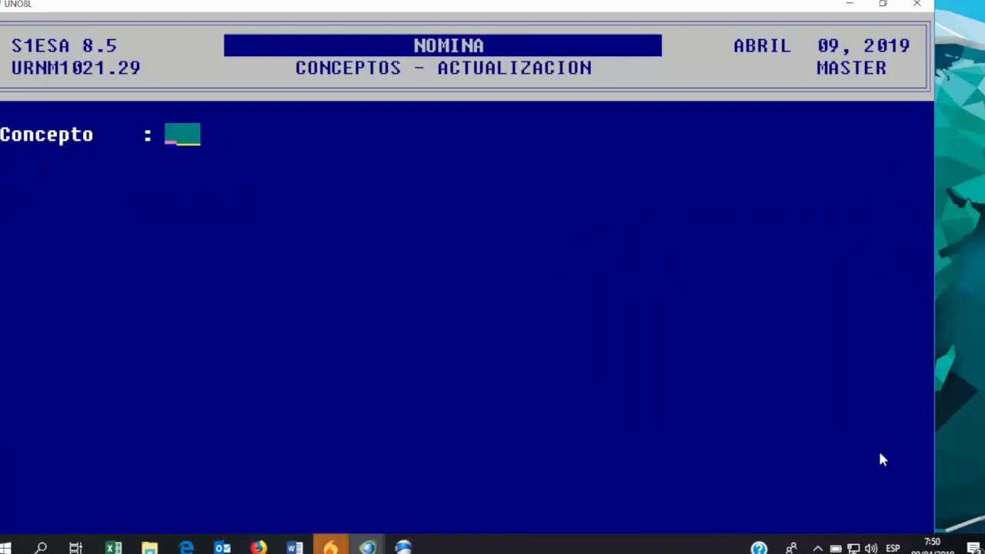
Look up concept 051 INCAPACIDAD POR ENFERMEDAD GENERAL and display its Tiempo No Laborado settings.
key("F2")
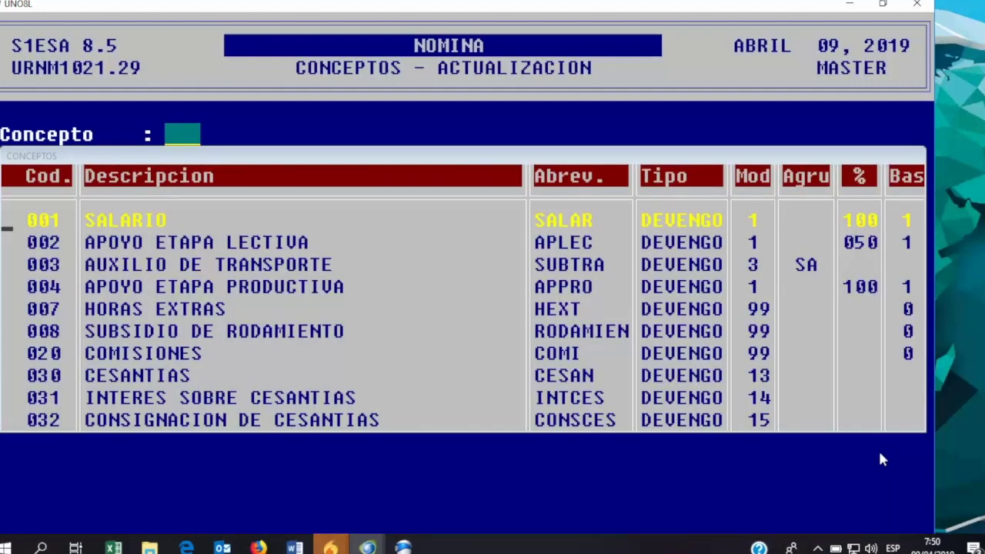
key("Page_Down")
key("Down")
key("Down")
key("Down")
key("Down")
key("Down")
key("Return")
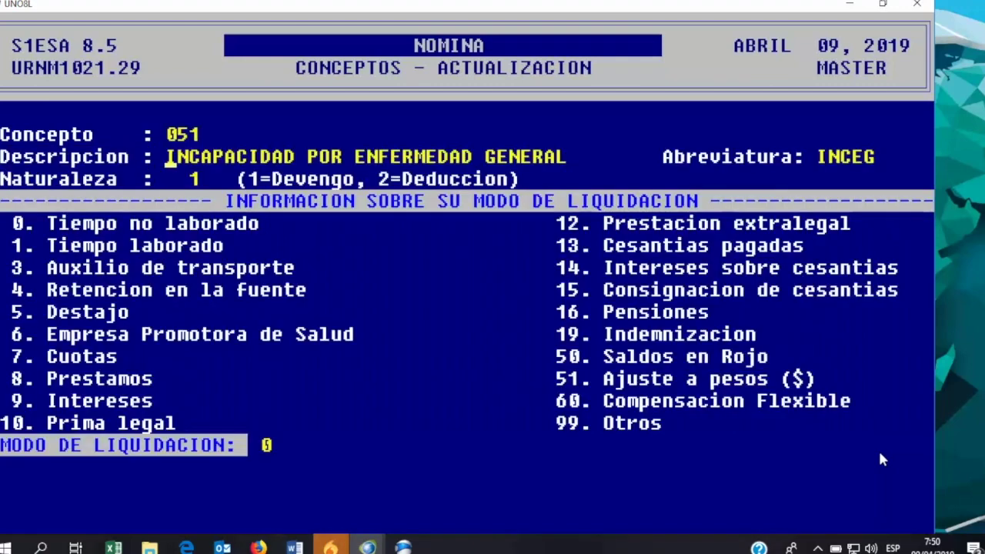
key("Return")
key("Return")
key("Return")
key("Return")
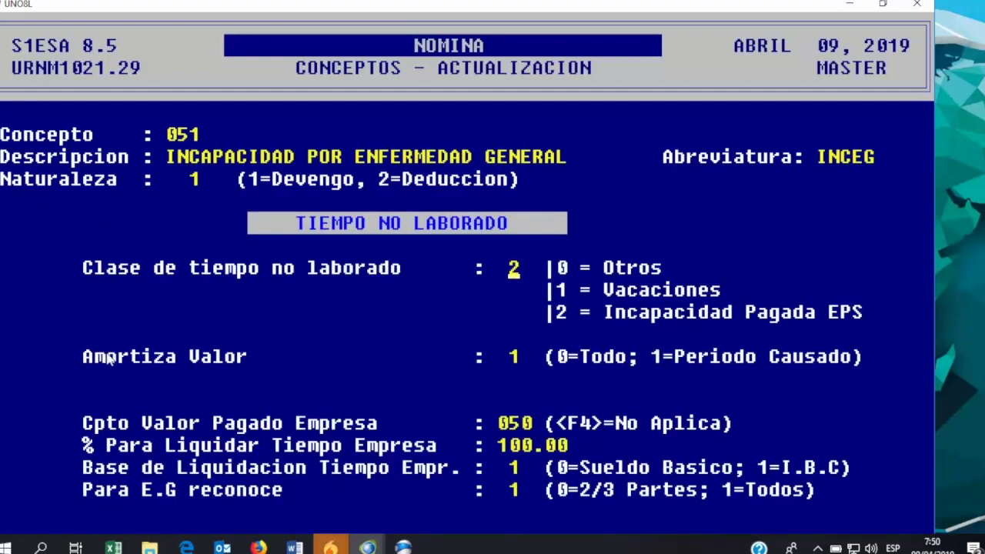
Examine the Amortiza Valor options and the company-paid value concept of the general illness concept.
left_click_drag(83, 355, 366, 361)
left_click_drag(551, 367, 828, 375)
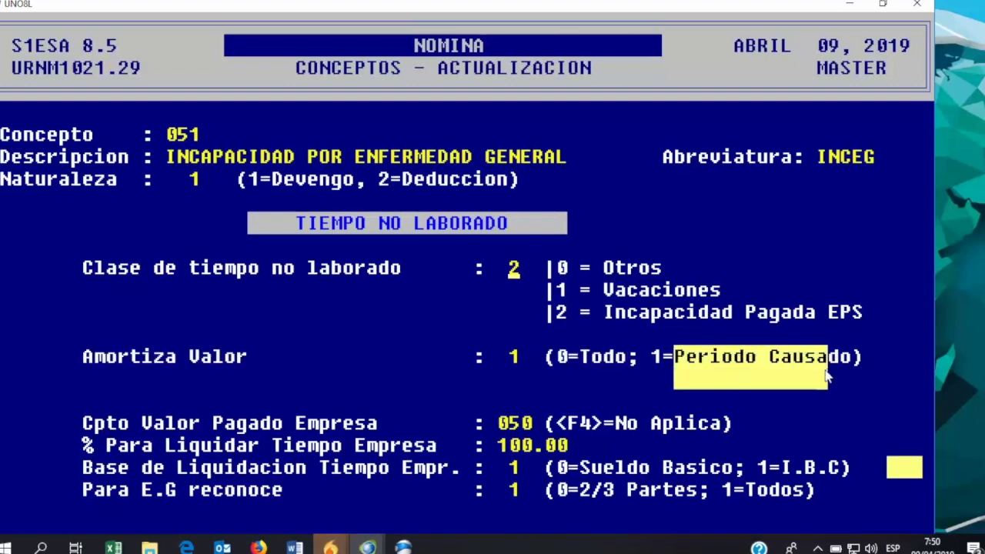
left_click(455, 423)
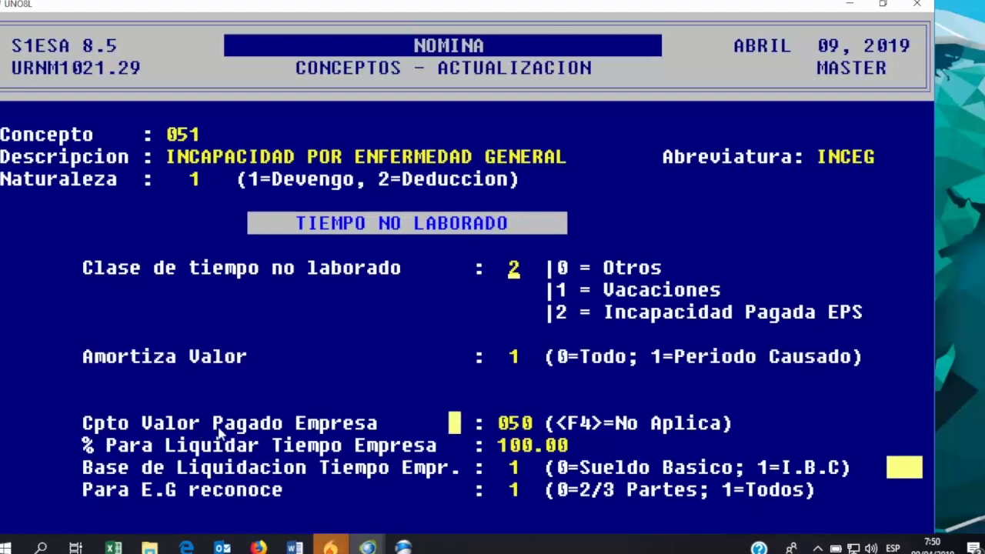
left_click_drag(460, 422, 545, 426)
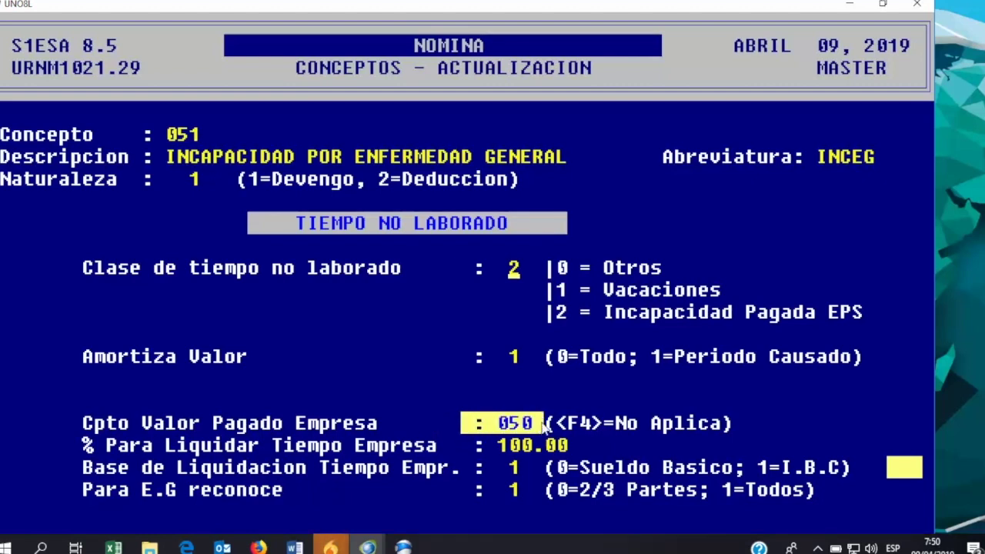
Examine the company-time percentage, settlement base and Para E.G reconoce settings of concept 051, and leave the record.
left_click(405, 449)
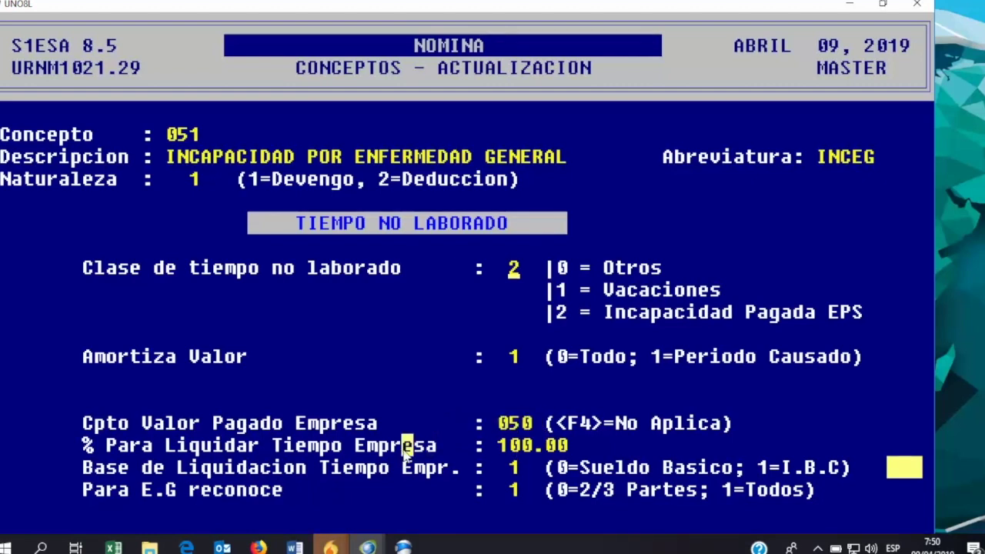
left_click(360, 449)
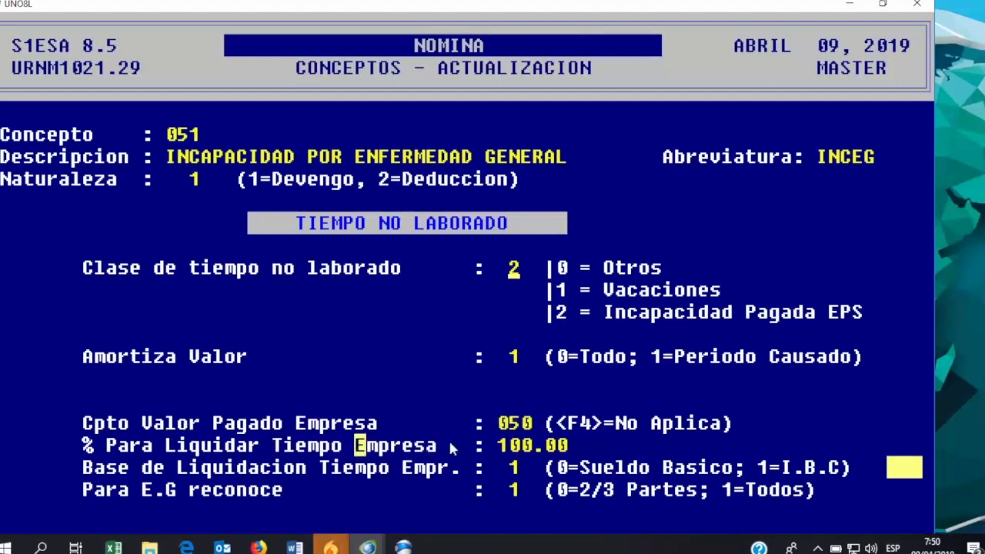
left_click(488, 446)
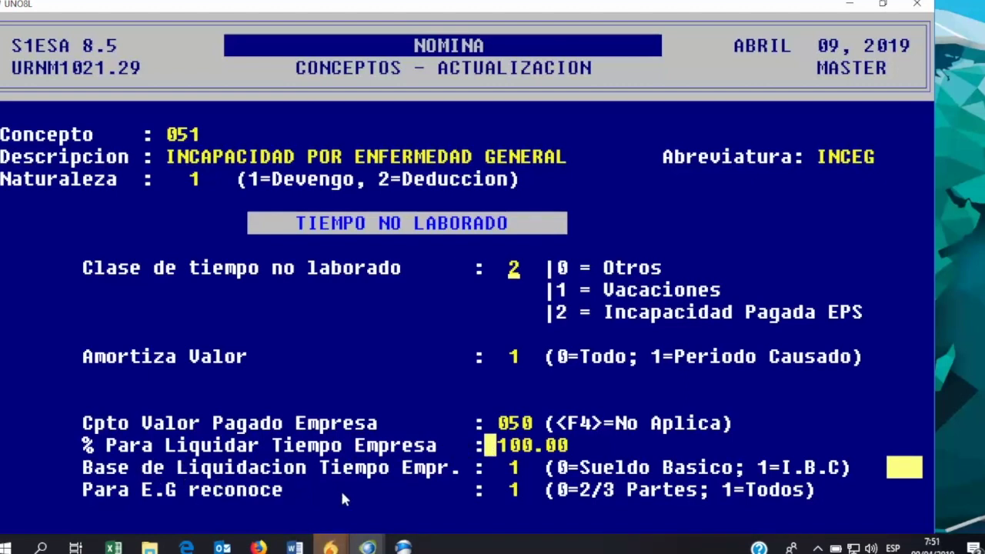
left_click(406, 490)
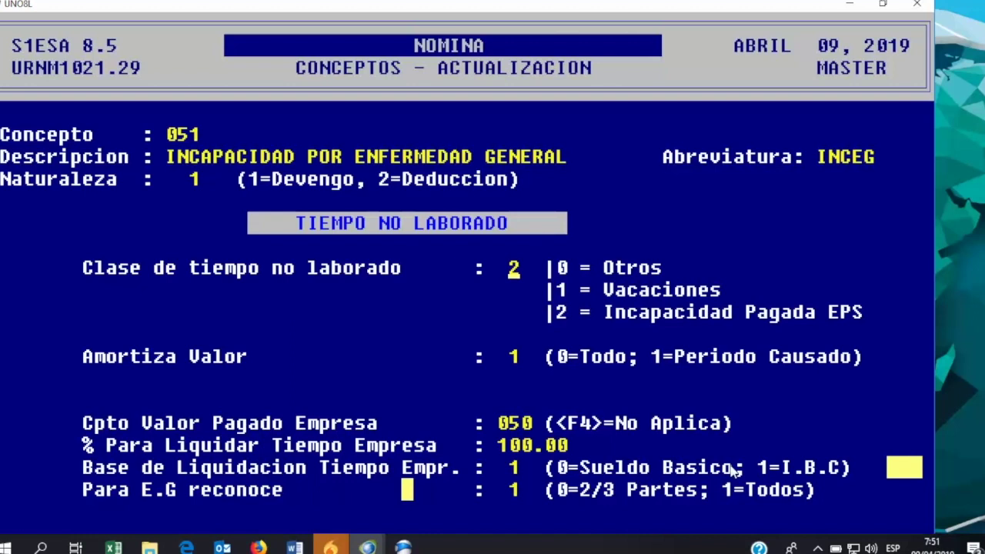
left_click(231, 494)
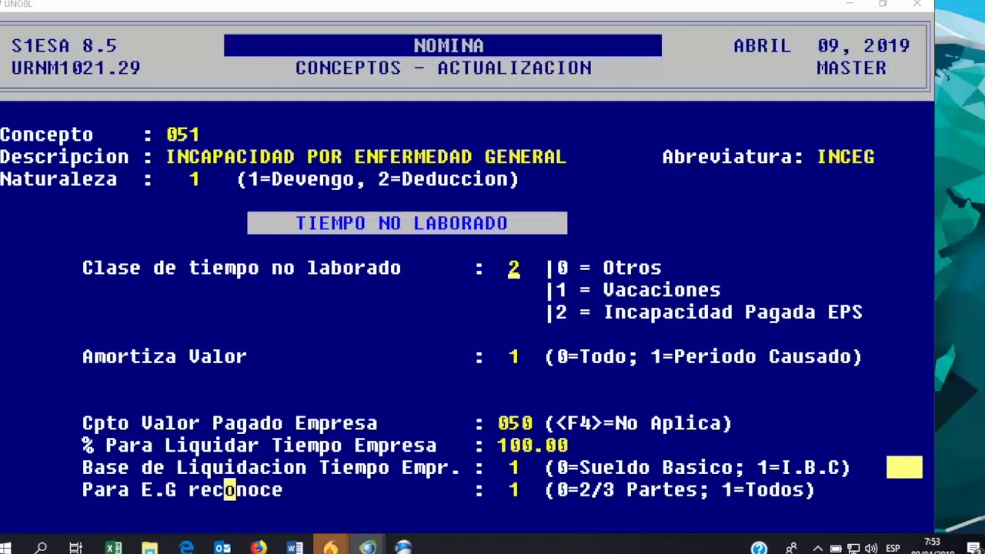
key("Return")
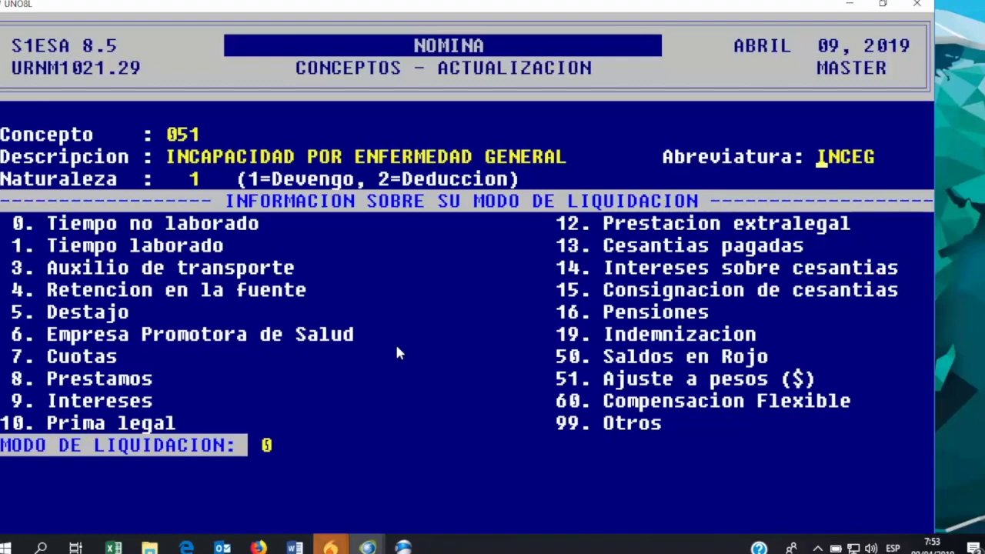
key("Return")
Look up concept 560 LLEGADAS TARDE, examine whether it affects total worked time, and leave the record.
key("F2")
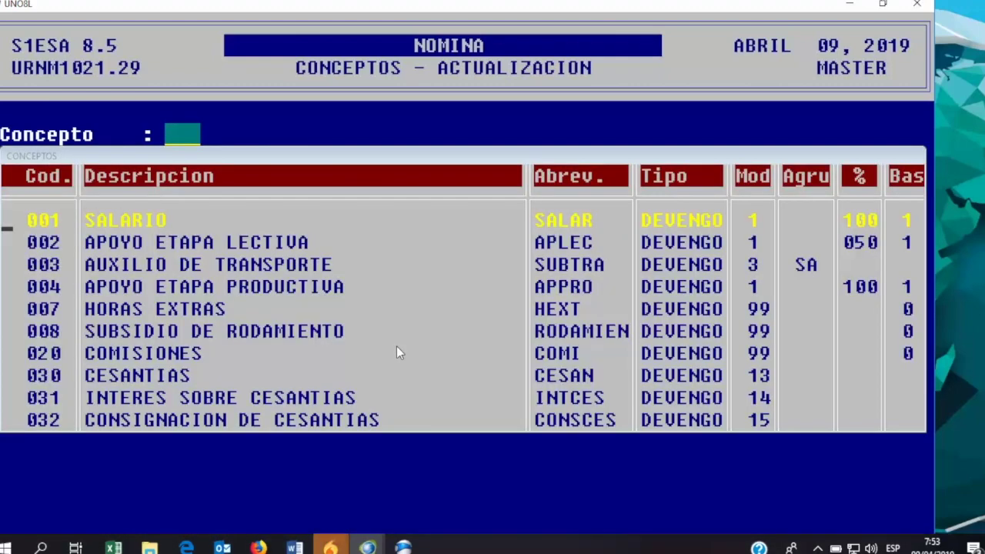
key("Page_Down")
key("Page_Down")
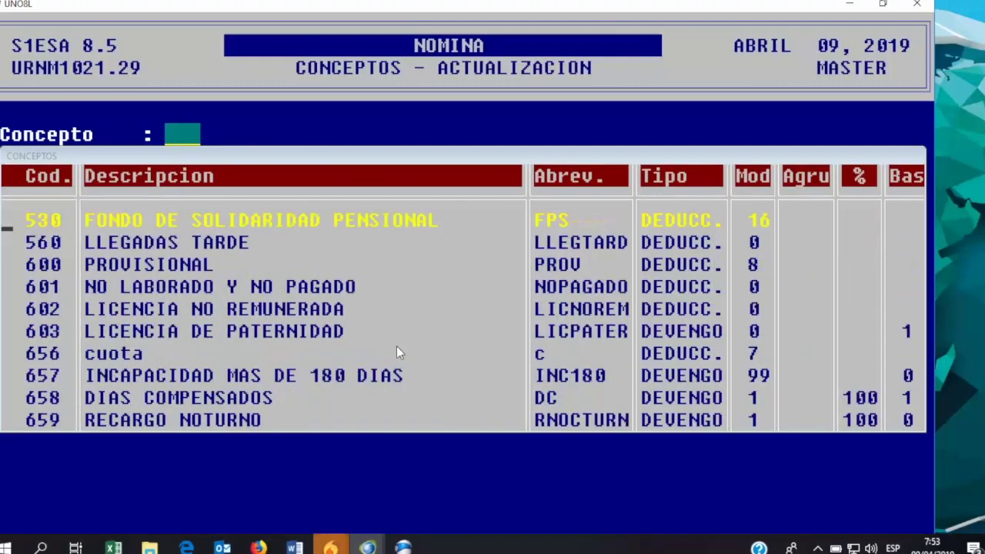
key("Down")
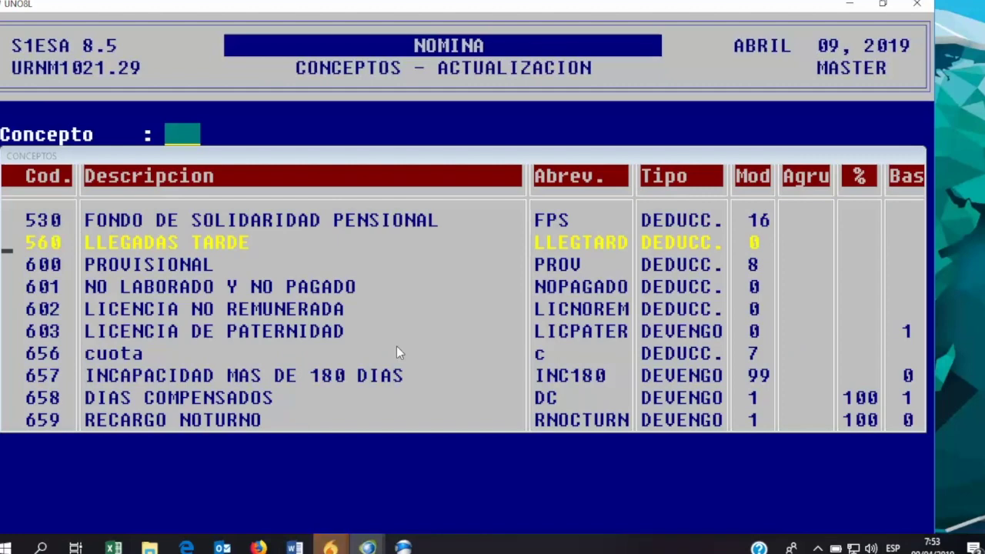
key("Return")
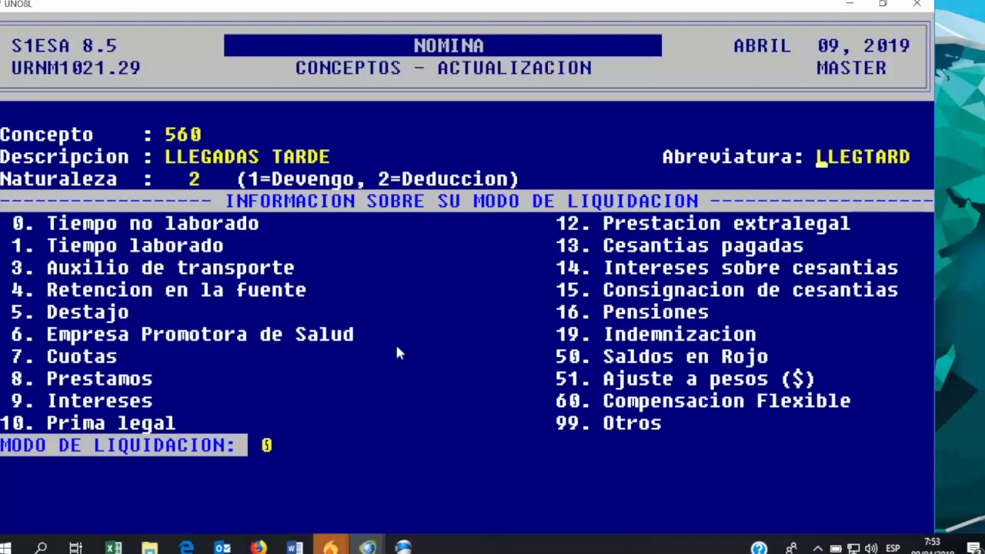
key("Return")
key("Return")
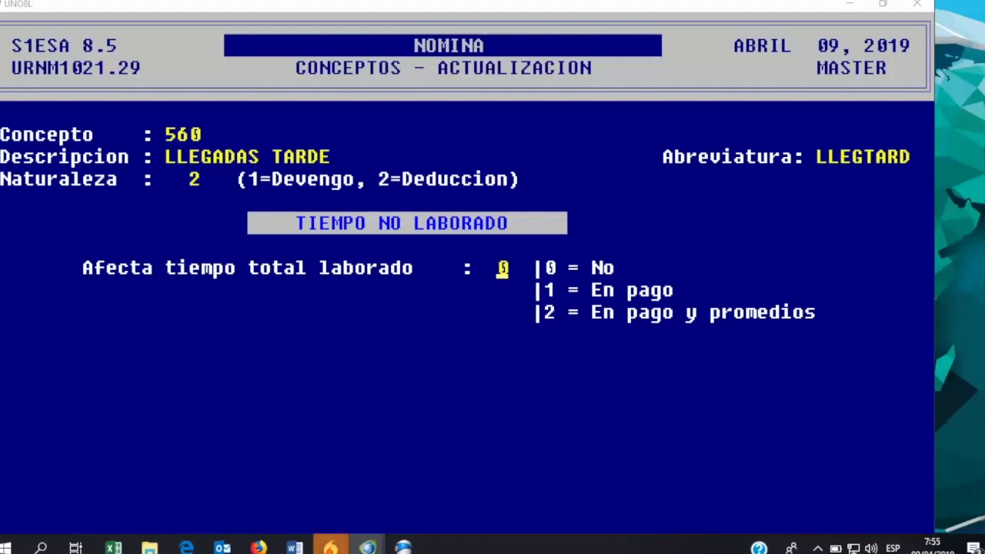
key("Return")
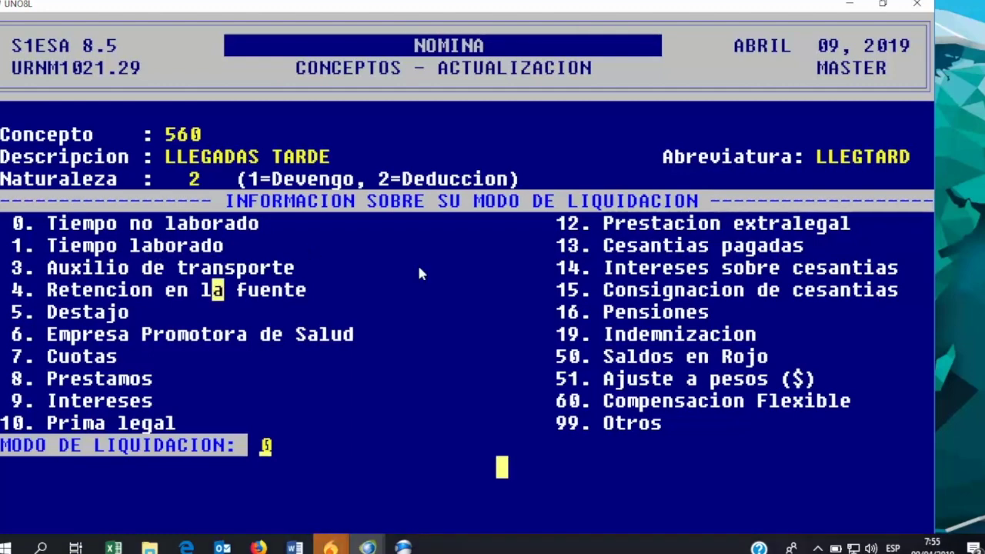
key("Escape")
key("Escape")
key("Escape")
key("Escape")
Look up concept 001 SALARIO, examine its Tiempo Laborado percentage and basic-salary settings, and exit concept maintenance.
type("001")
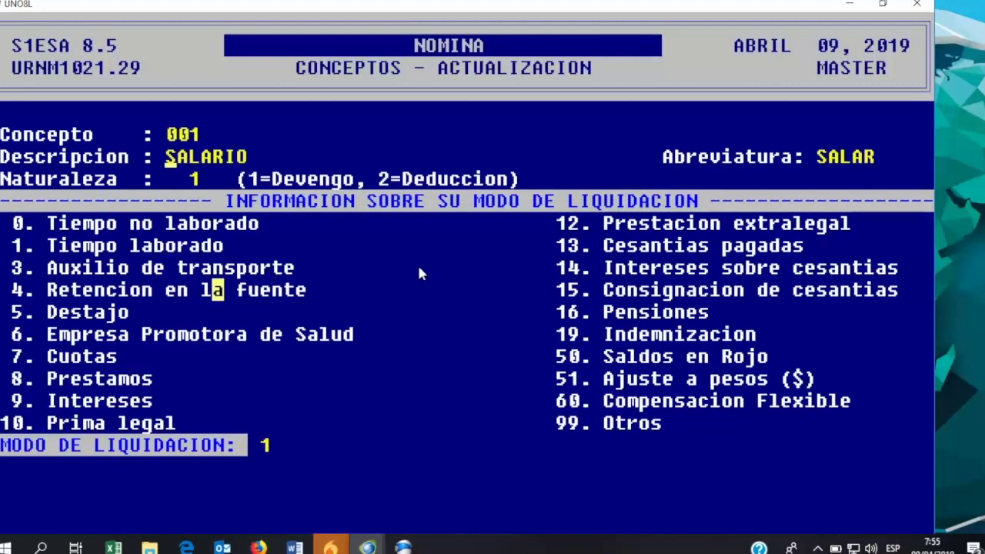
key("Return")
key("Return")
key("Return")
key("Return")
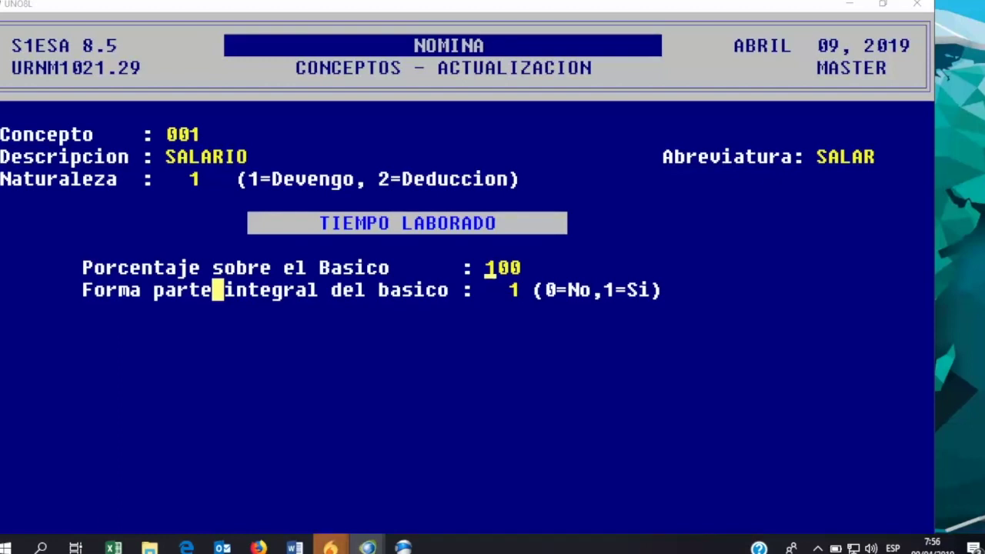
key("Return")
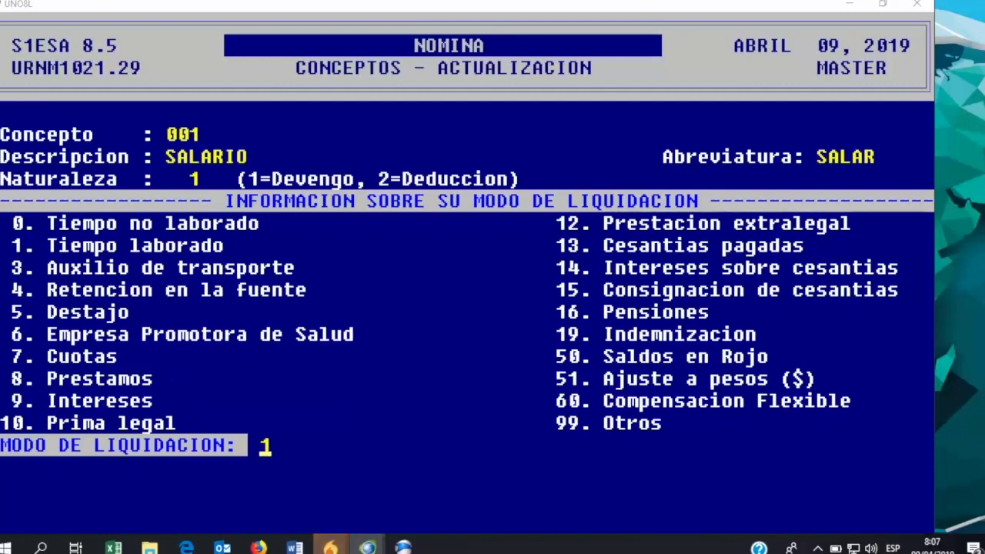
key("Return")
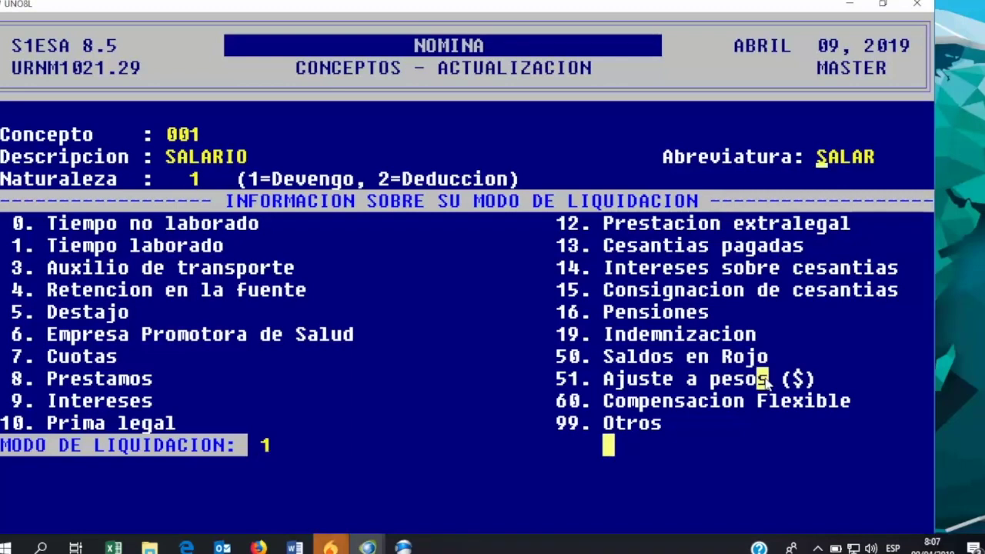
key("Escape")
Open the concept groupings update form and display the list of available groupings.
key("Down")
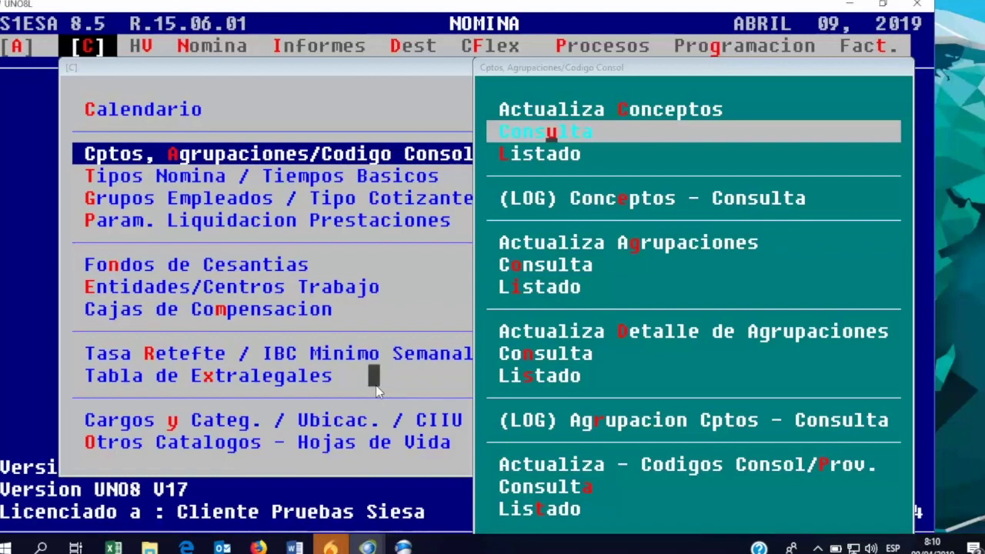
key("Down")
key("Down")
key("Down")
key("Down")
key("Up")
key("Return")
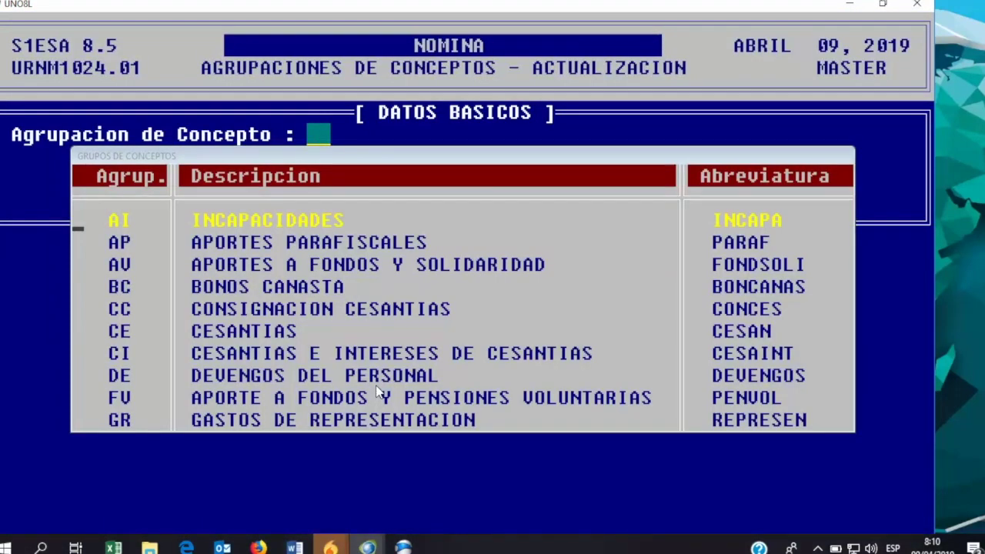
Display the basic data of the CE CESANTIAS grouping and leave the groupings form.
key("Down")
key("Down")
key("Down")
key("Down")
key("Down")
key("Return")
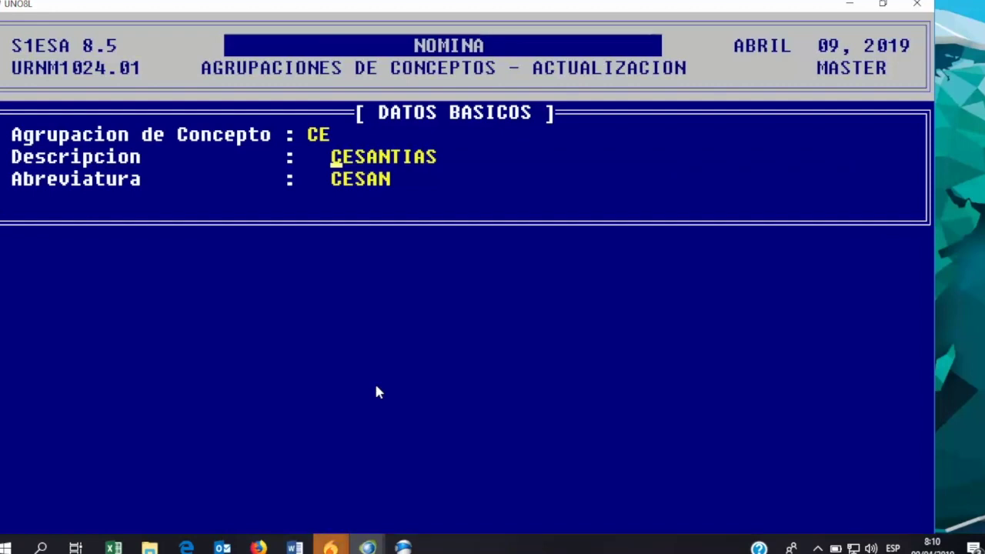
key("Escape")
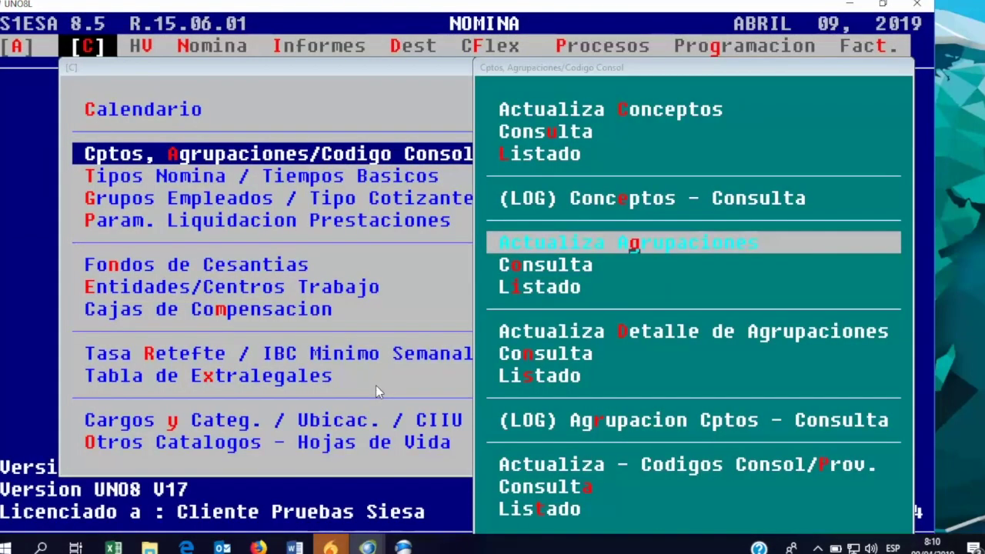
Open the grouping detail update for grouping CE and examine the concepts assigned to it.
key("Down")
key("Down")
key("Down")
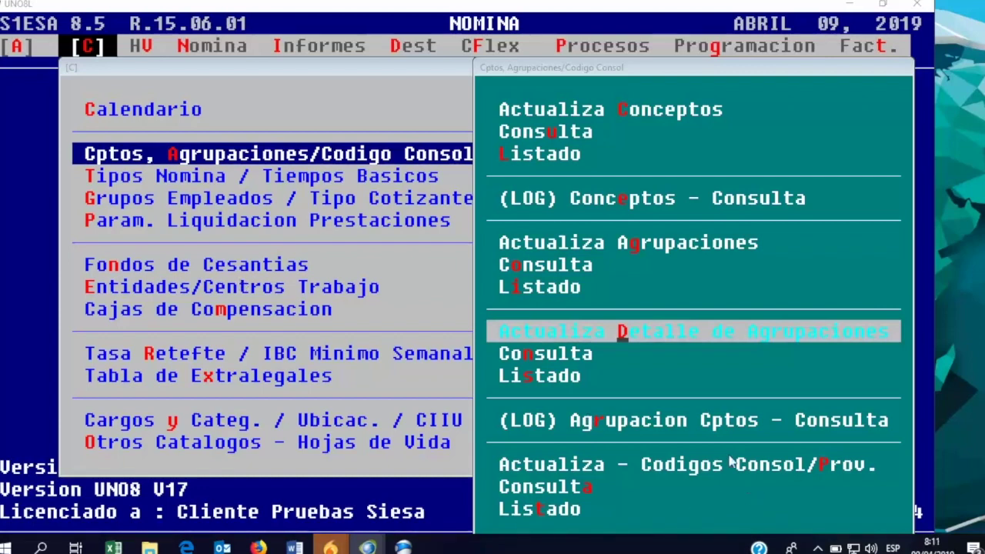
key("Return")
type("CE")
key("Return")
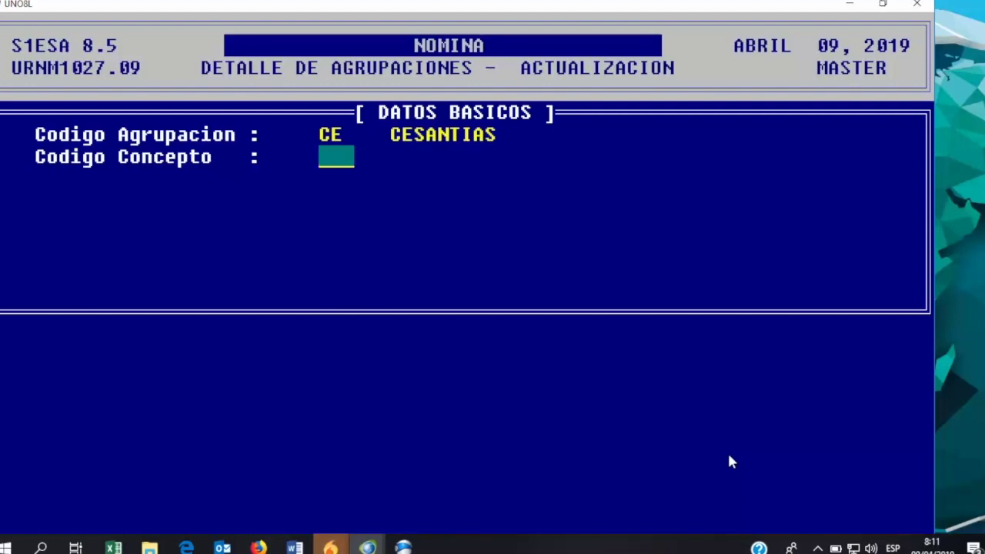
key("F2")
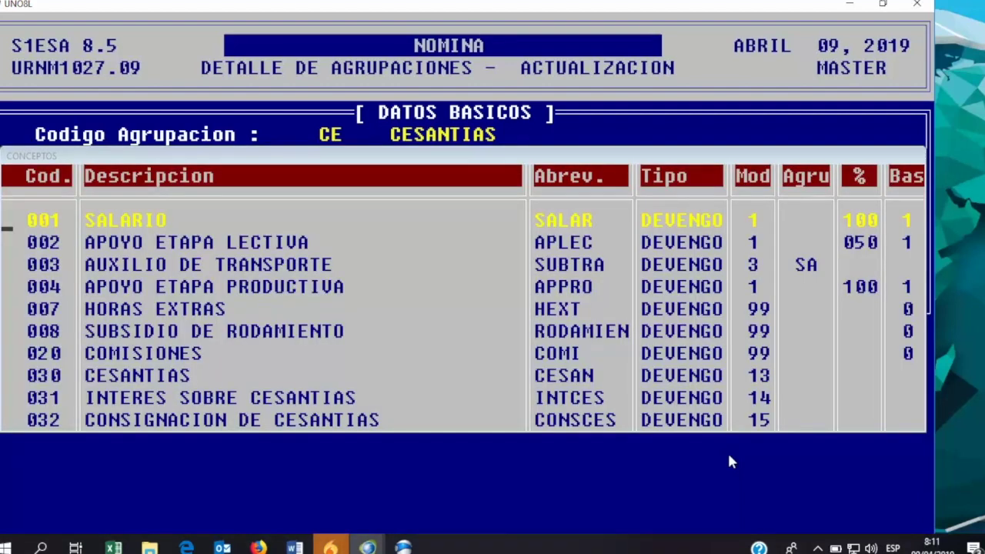
key("Escape")
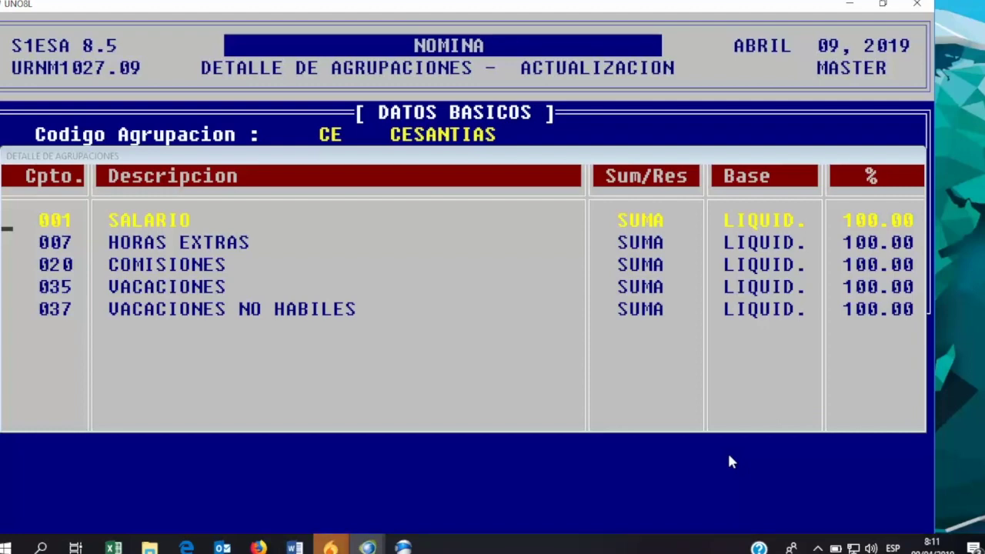
Examine the sum or subtract, percentage and minimum base settings of concept 001 within grouping CE, and exit.
key("Insert")
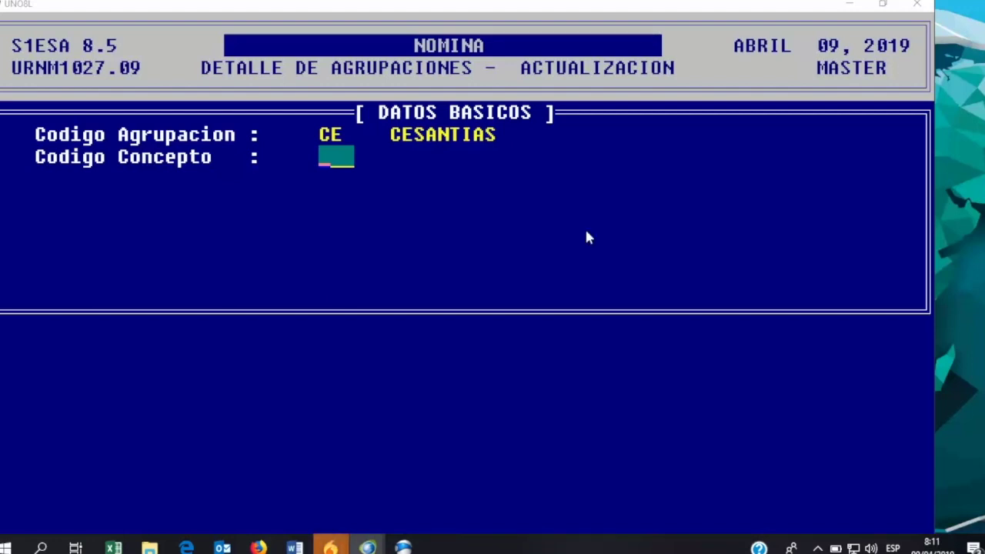
type("001")
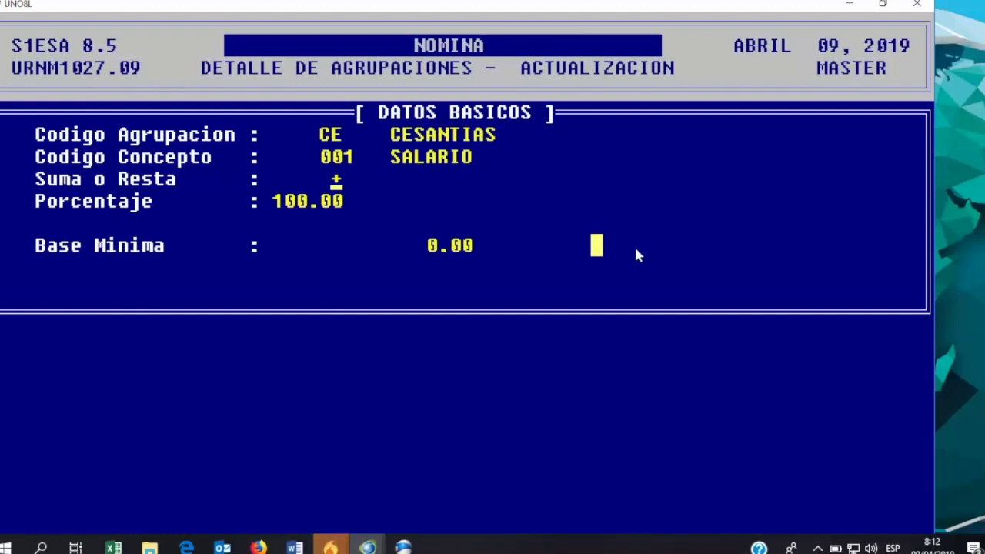
key("Escape")
key("Escape")
key("Escape")
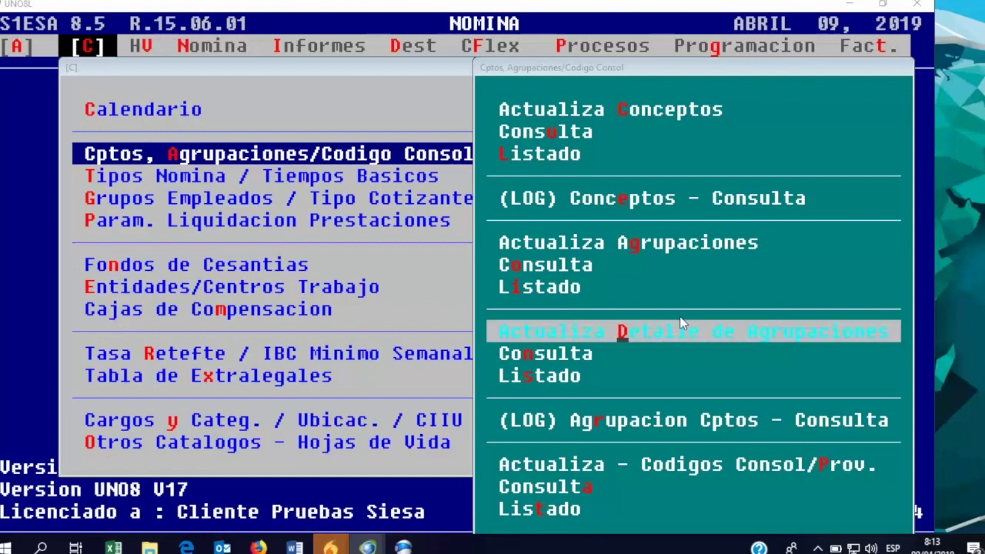
Open the consolidation and provision codes update form and choose company CS PRUEBAS SIESA.
key("Down")
key("Down")
key("Down")
key("Down")
key("Return")
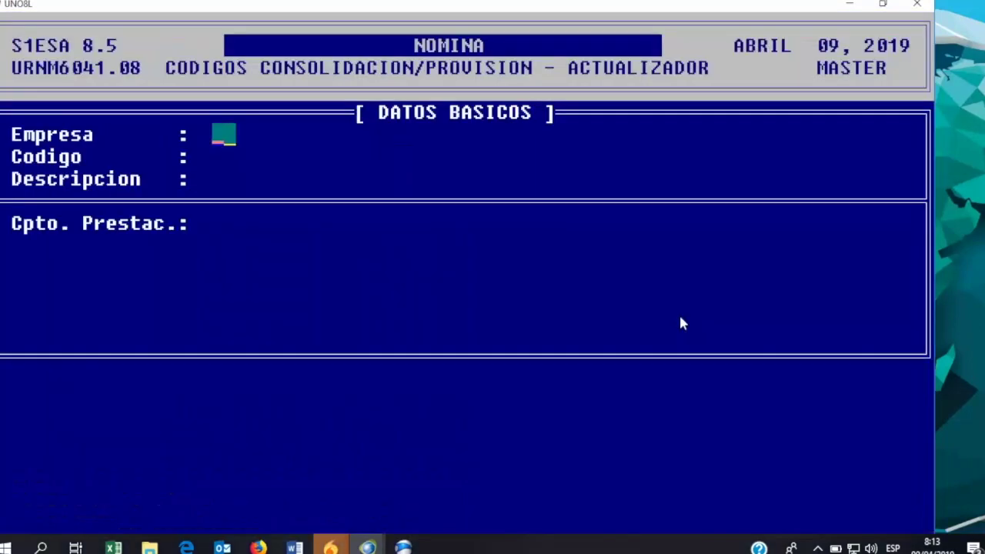
key("F2")
key("Return")
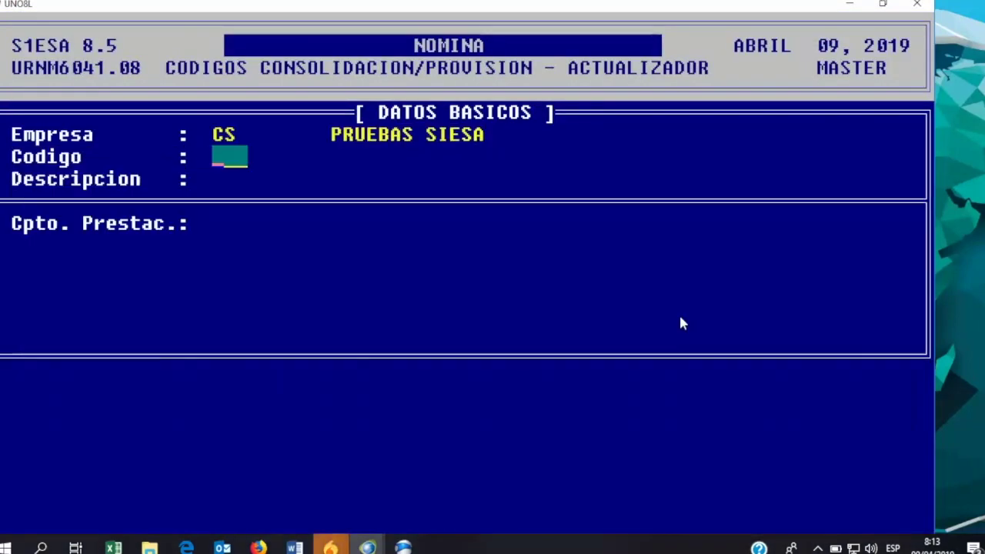
Look up consolidation code 001 CESANTIAS, examine its benefit concept and Contabiliza setting, and leave the form.
key("F2")
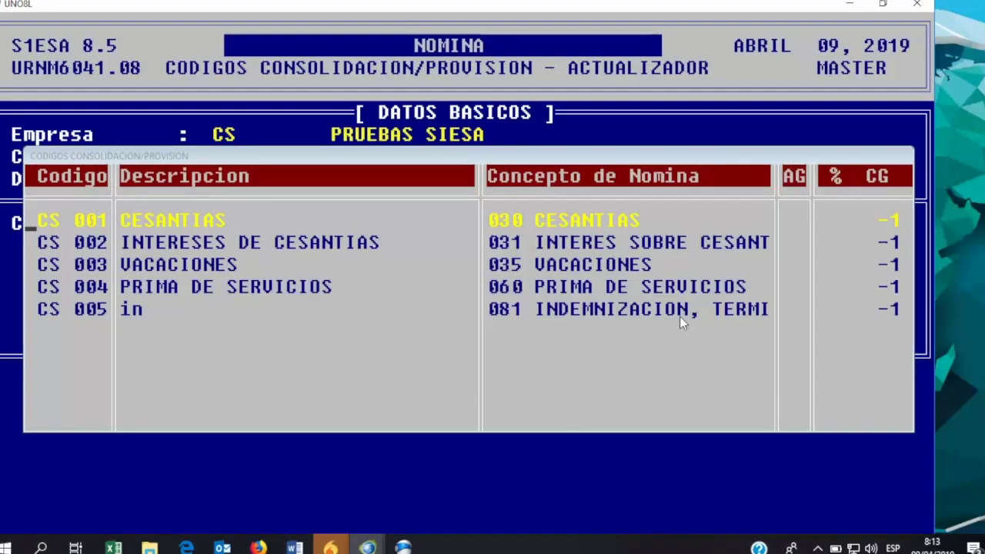
key("Return")
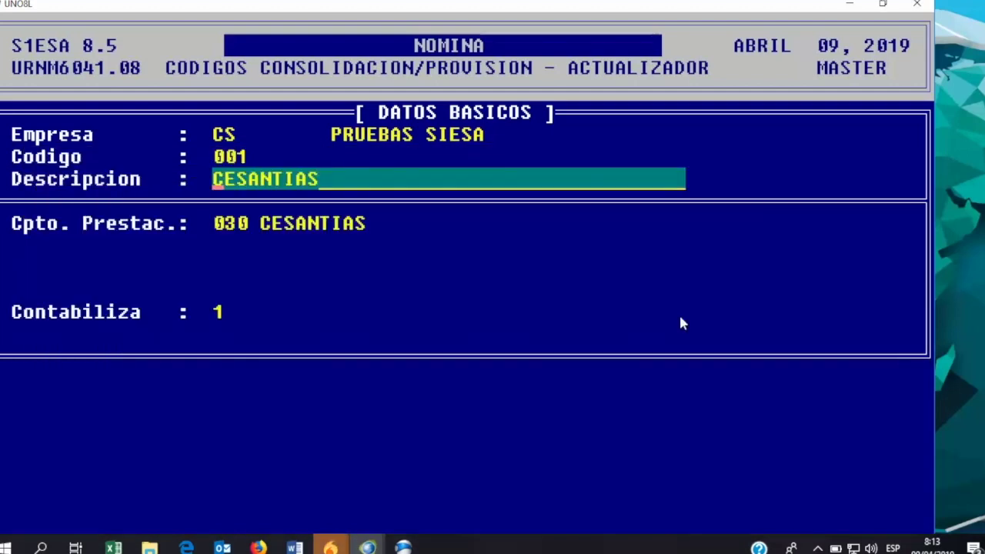
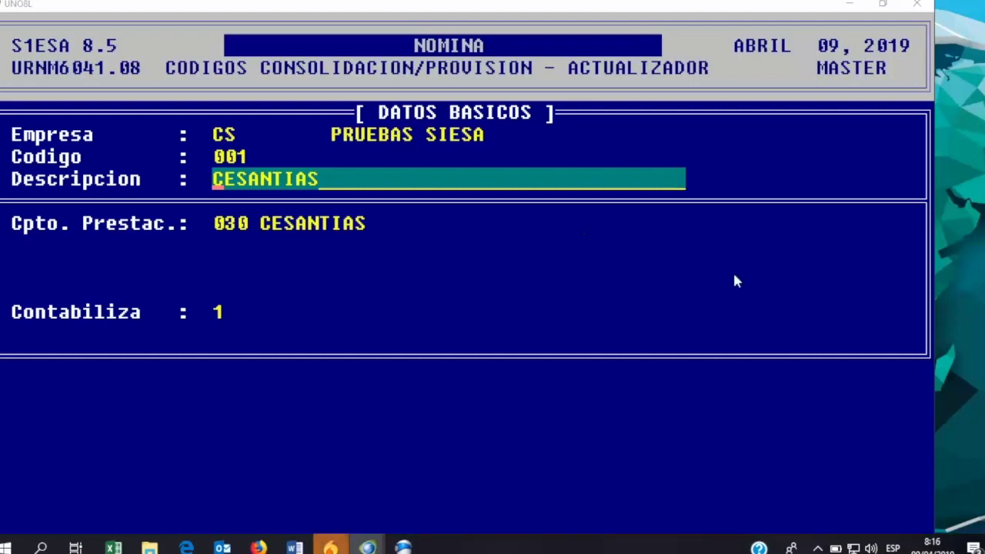
left_click(755, 295)
key("Escape")
key("Escape")
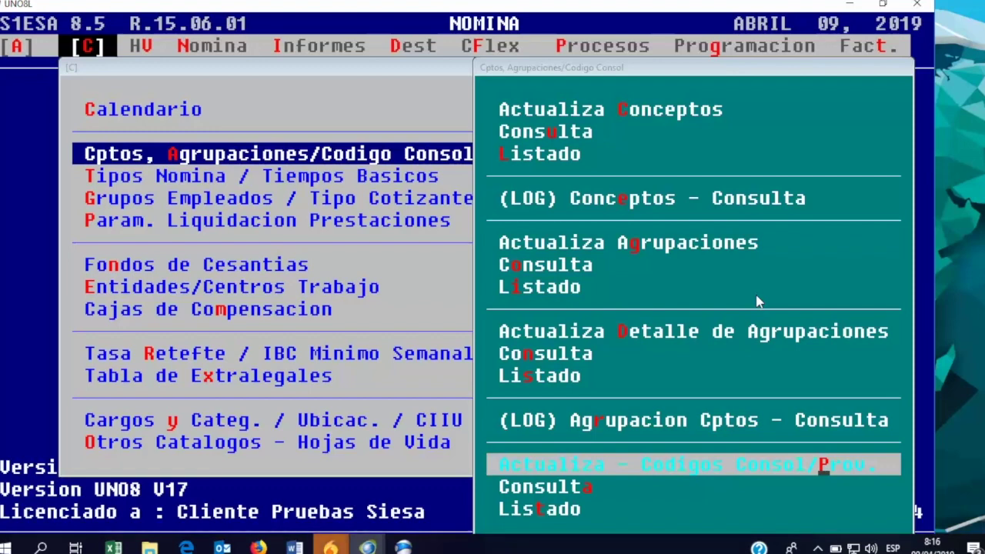
Open payroll type Q QUINCENAL in the payroll types update, examine its Periodicidad options, and exit.
key("Escape")
key("Down")
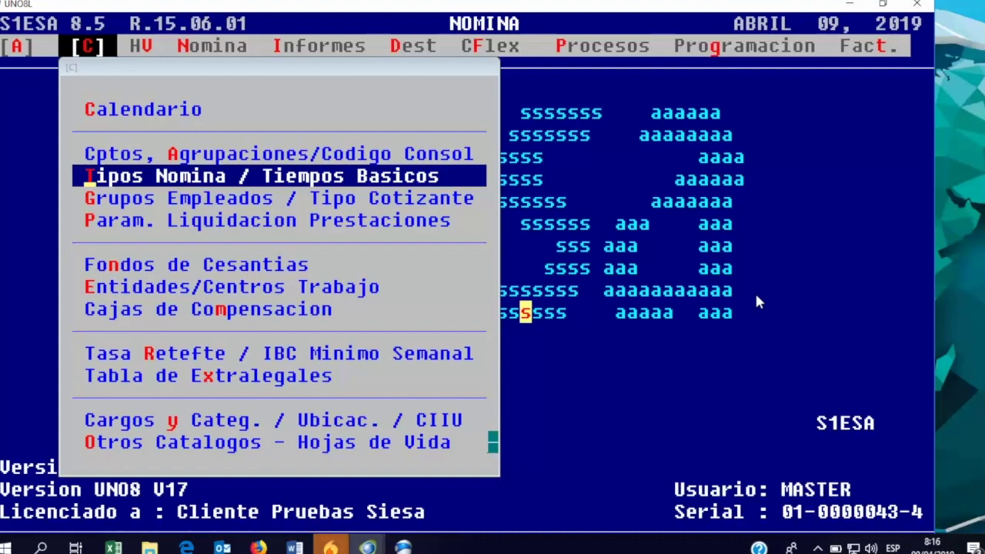
key("Return")
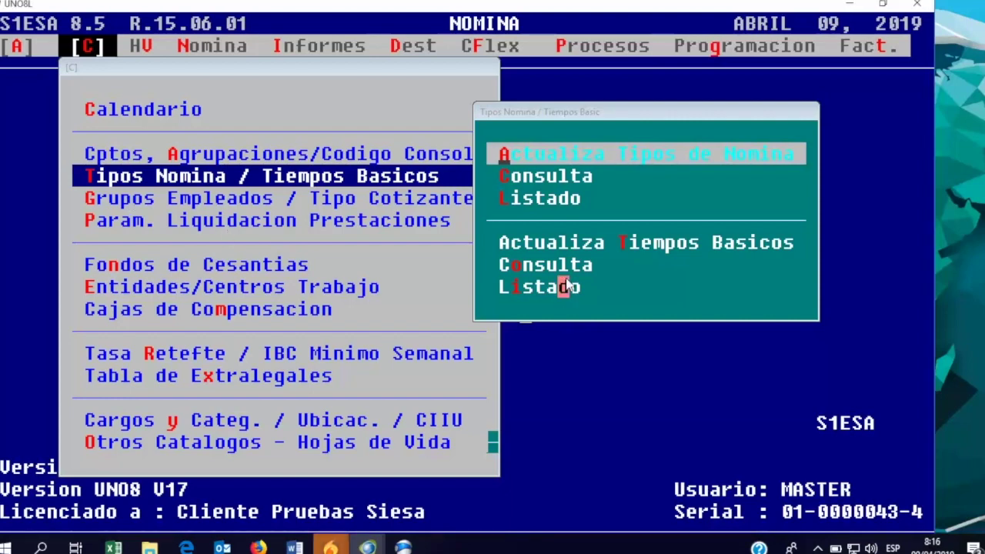
key("Return")
type("Q")
key("Return")
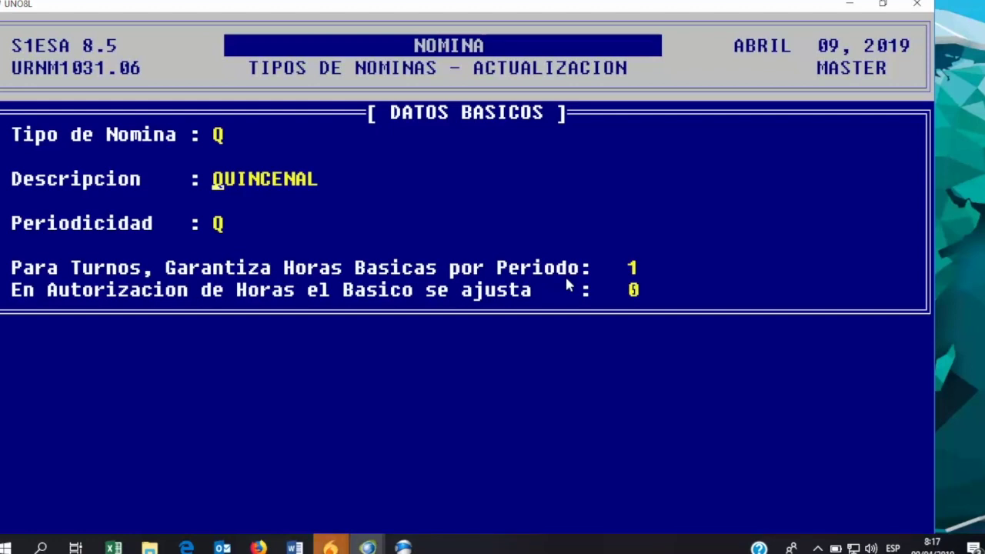
key("Return")
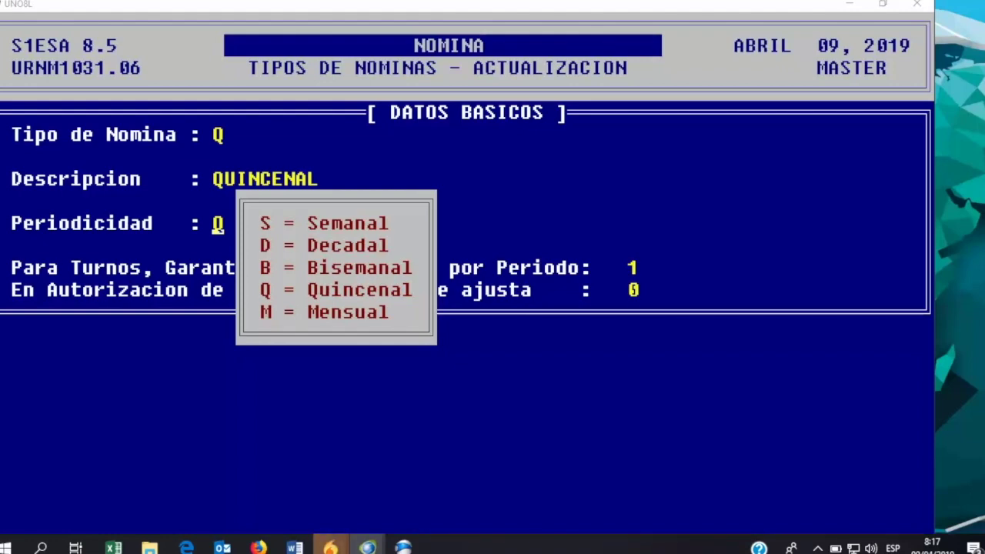
key("Escape")
Display the Tiempos Basicos update form to examine its fields, and leave it without entering data.
key("Down")
key("Down")
key("Down")
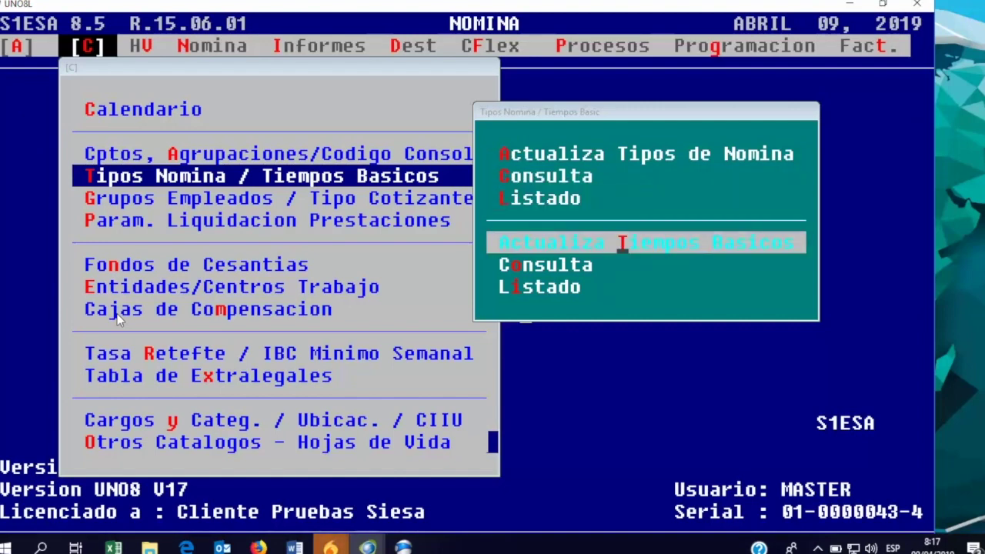
key("Return")
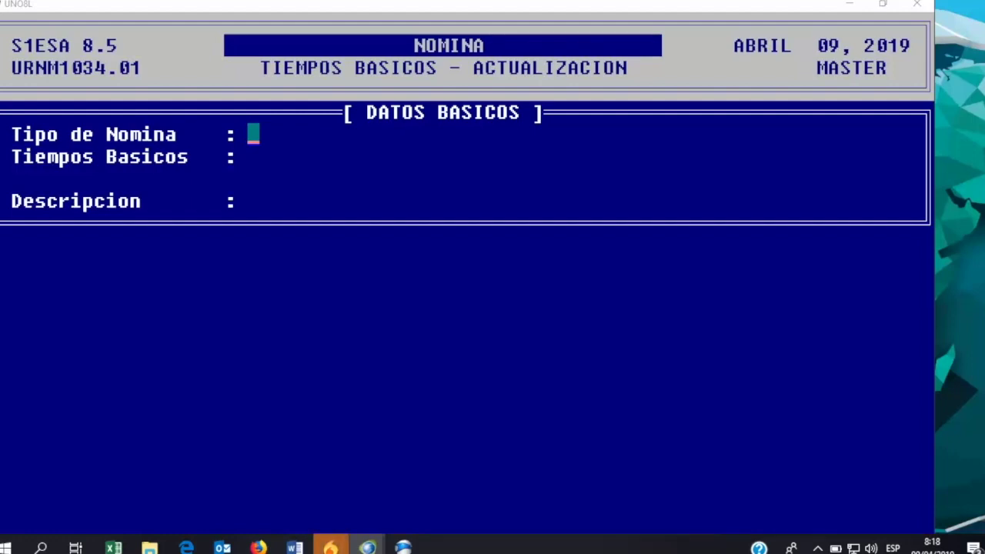
key("Escape")
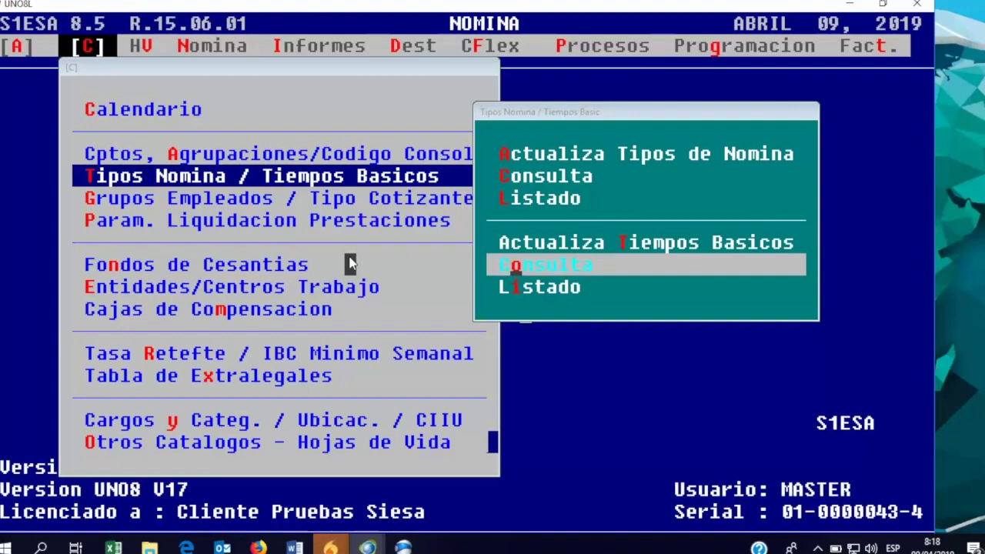
Open employee group 01 ADMINISTRACION in the Grupos de Empleados update form.
key("Escape")
key("Down")
key("Return")
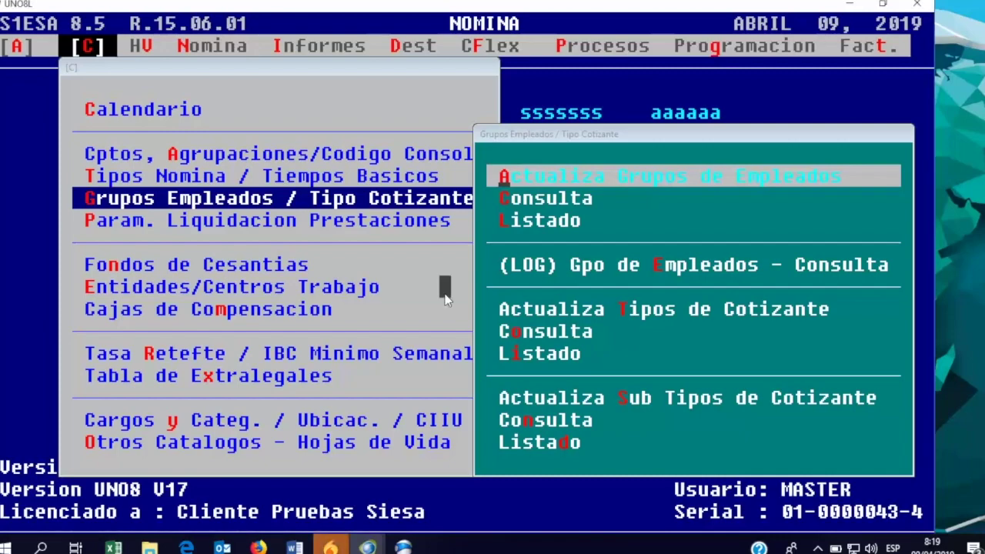
key("Return")
type("01")
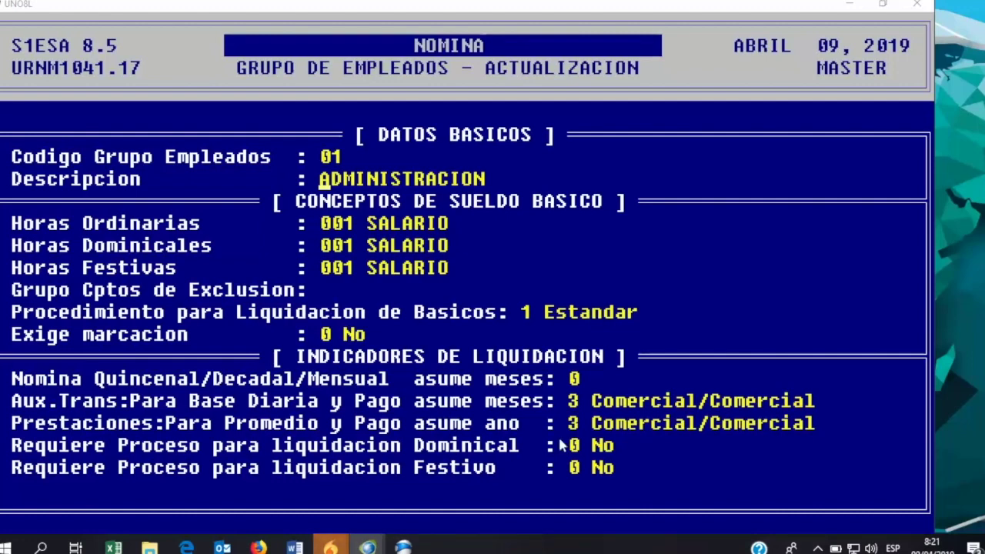
Go through group 01's basic salary concepts and exclusion group, and examine the Procedimiento para Liquidacion de Basicos options.
key("Return")
key("Return")
key("Return")
key("Return")
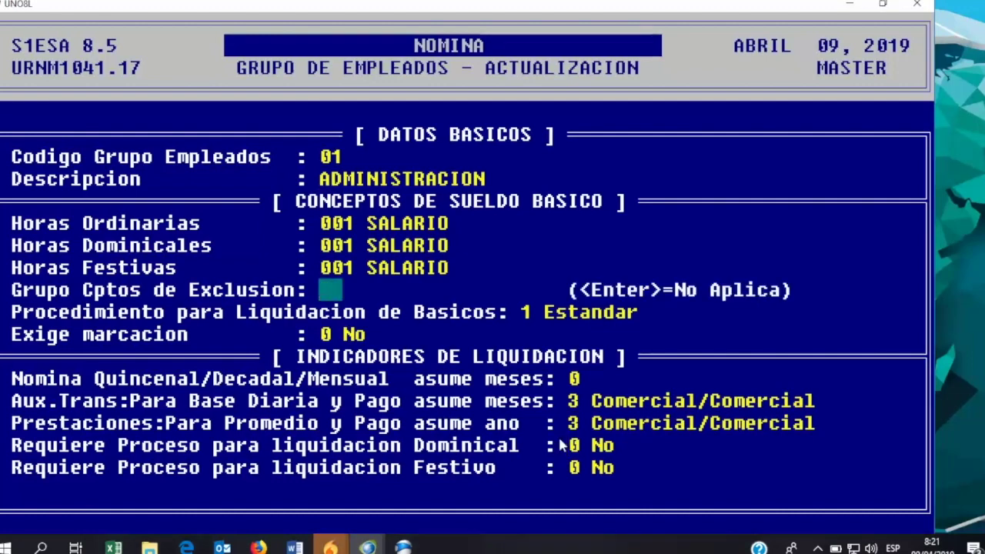
key("Return")
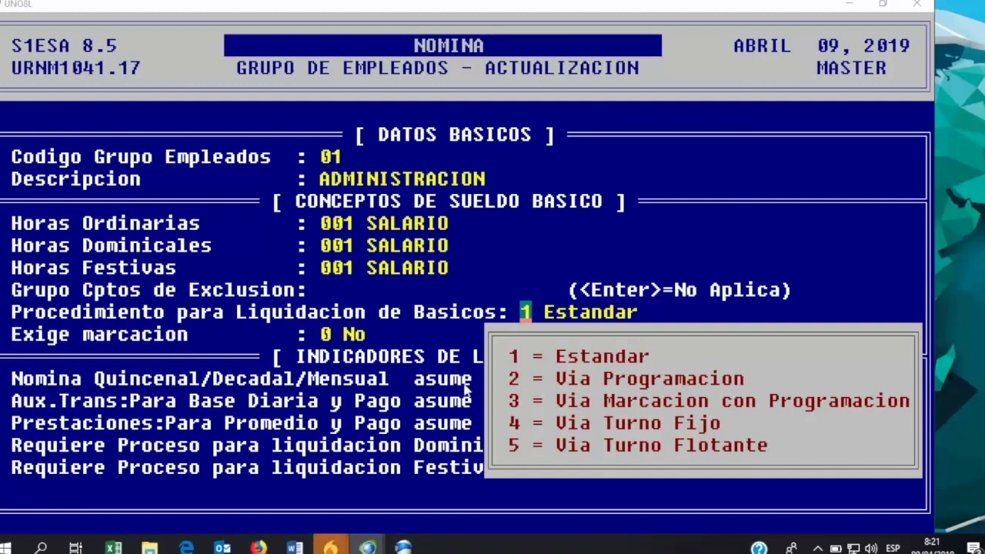
left_click_drag(498, 374, 816, 448)
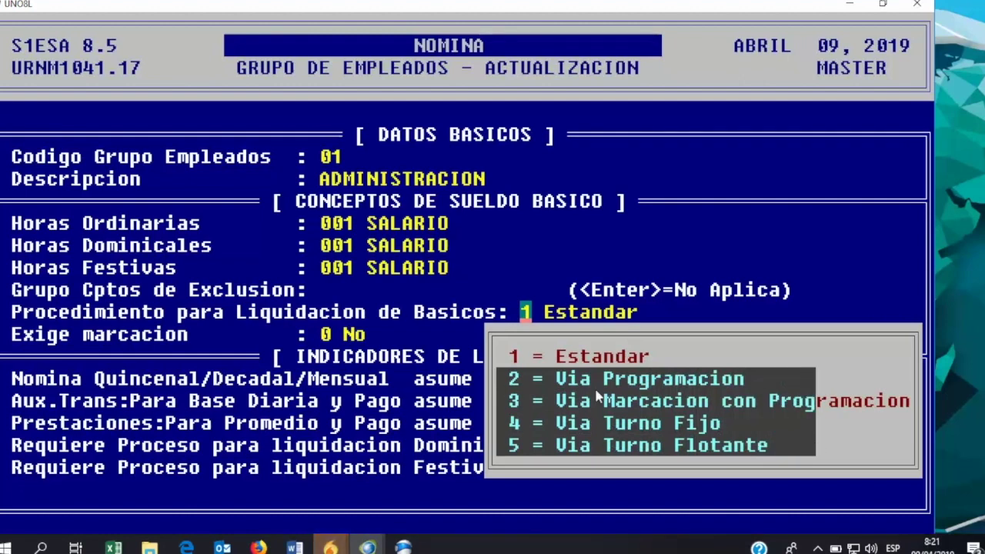
left_click(472, 389)
key("Return")
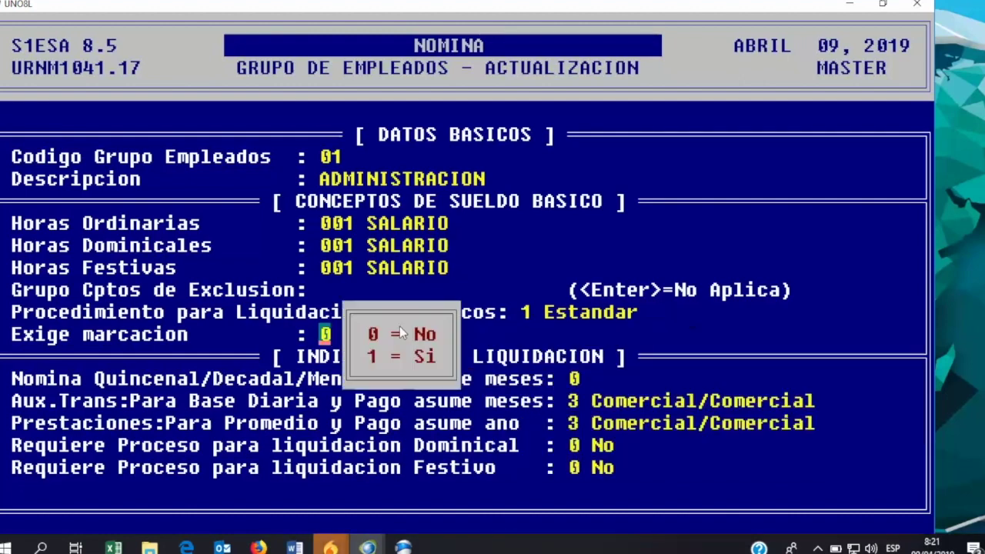
Examine the Exige marcacion options for employee group 01 and continue to the liquidation indicators.
left_click_drag(46, 335, 344, 340)
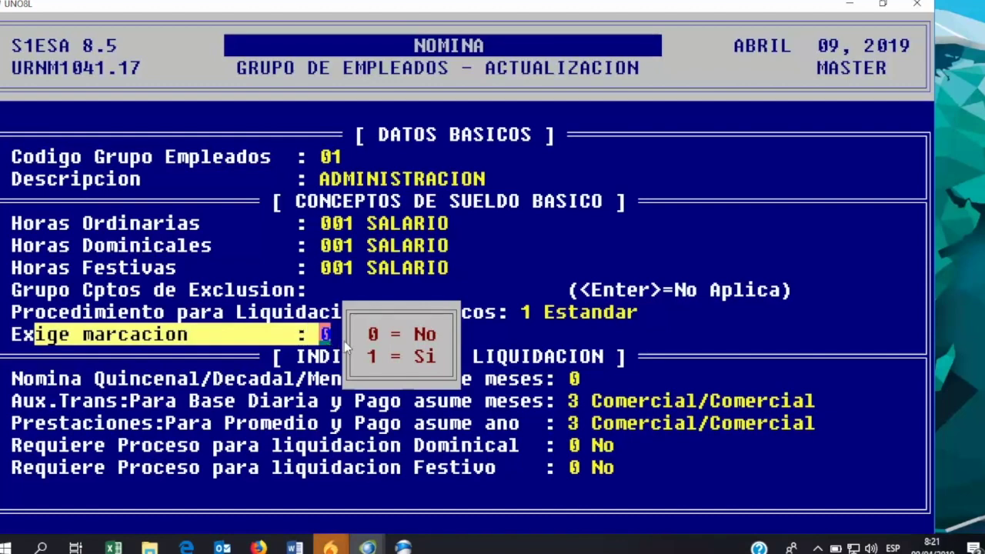
left_click(347, 343)
left_click(372, 345)
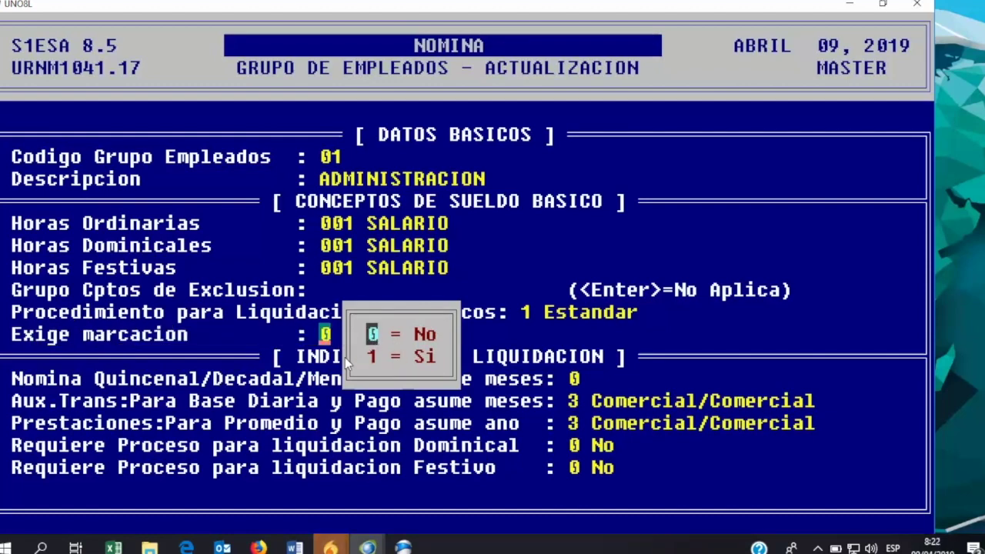
left_click(359, 402)
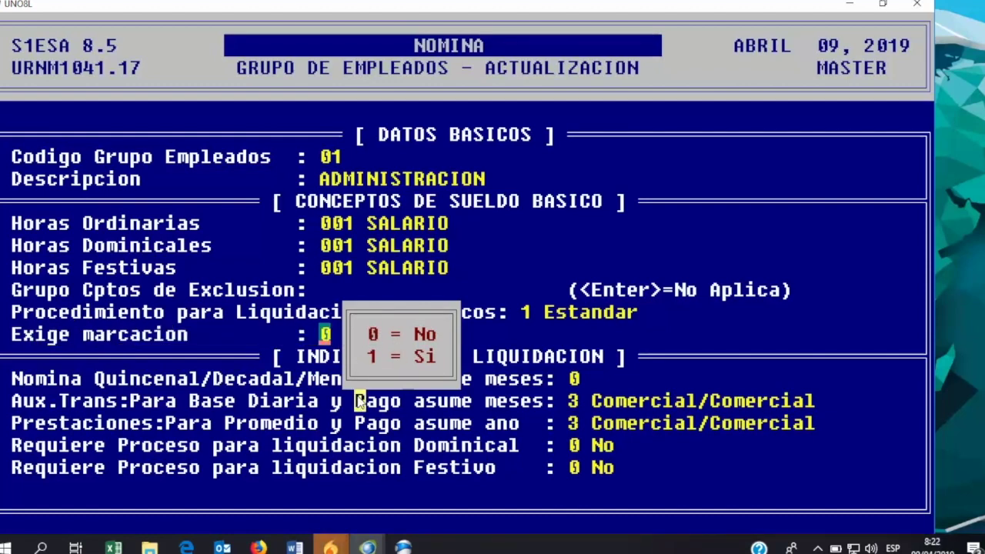
key("Return")
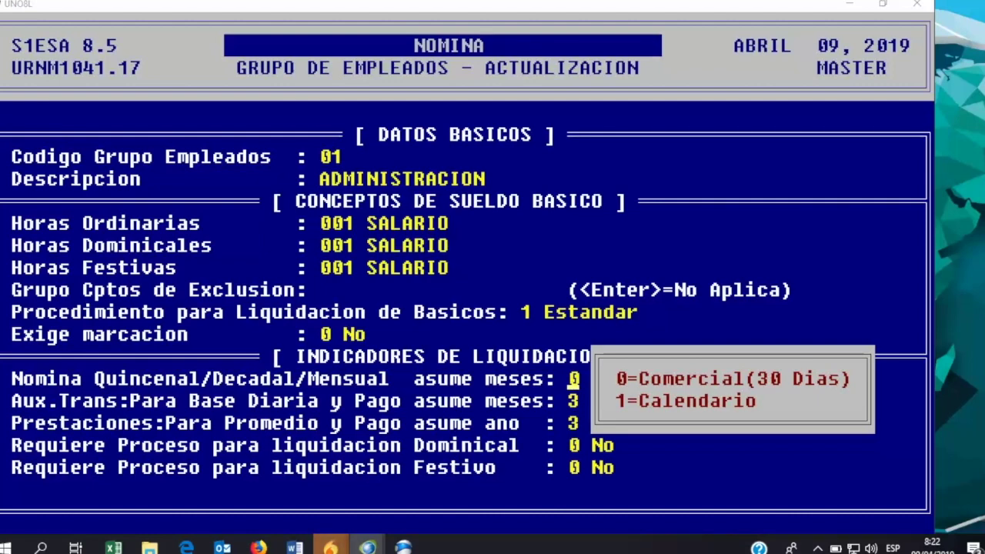
Review employee group 01's liquidation indicators through the February TNL adjustment, accepting 1 Si Aplica, Sueldo, and confirm the record as correct.
key("Return")
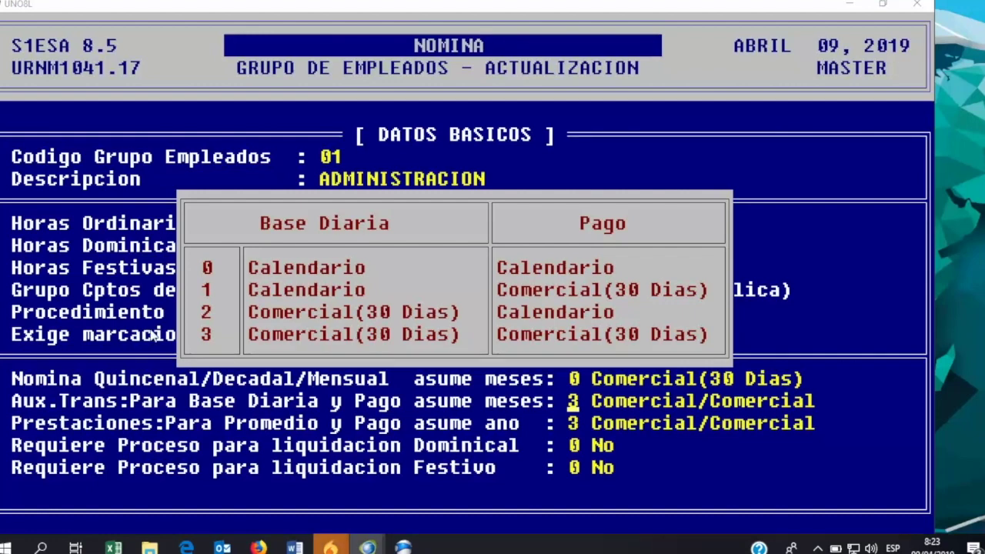
key("Return")
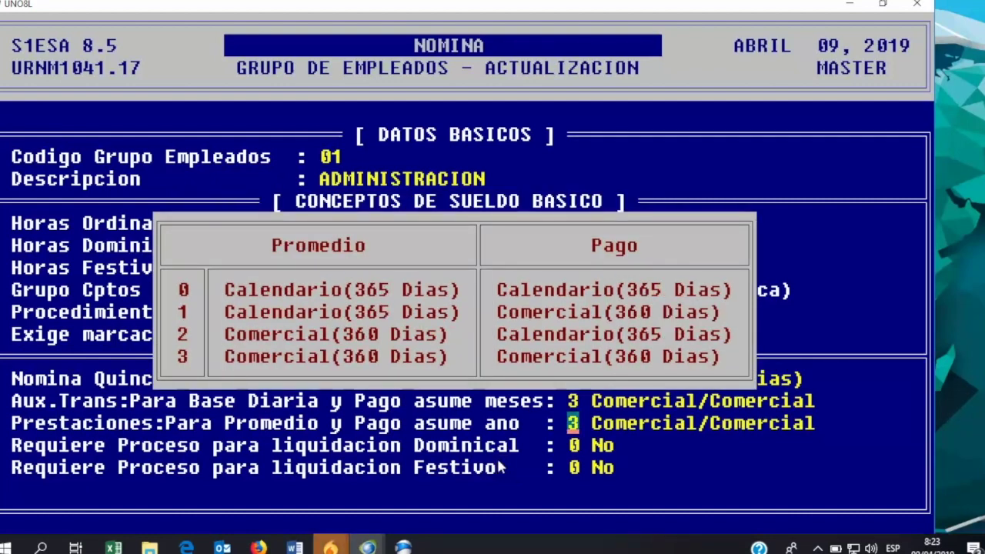
key("Return")
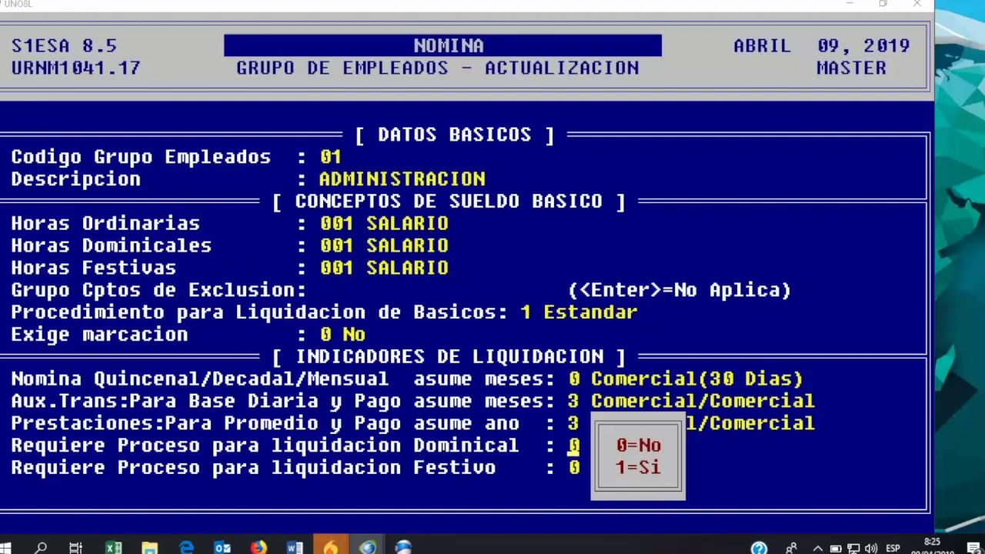
key("Return")
key("Return")
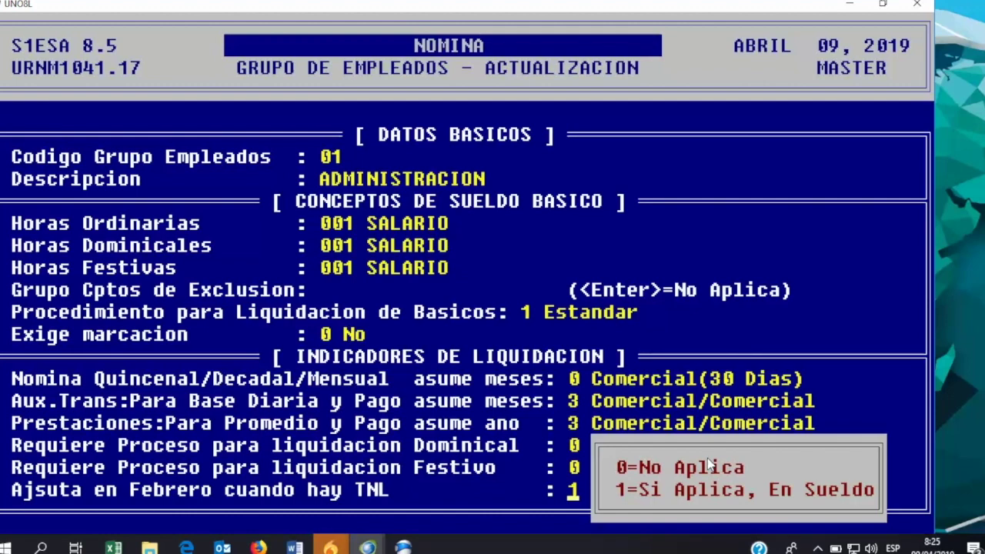
key("Return")
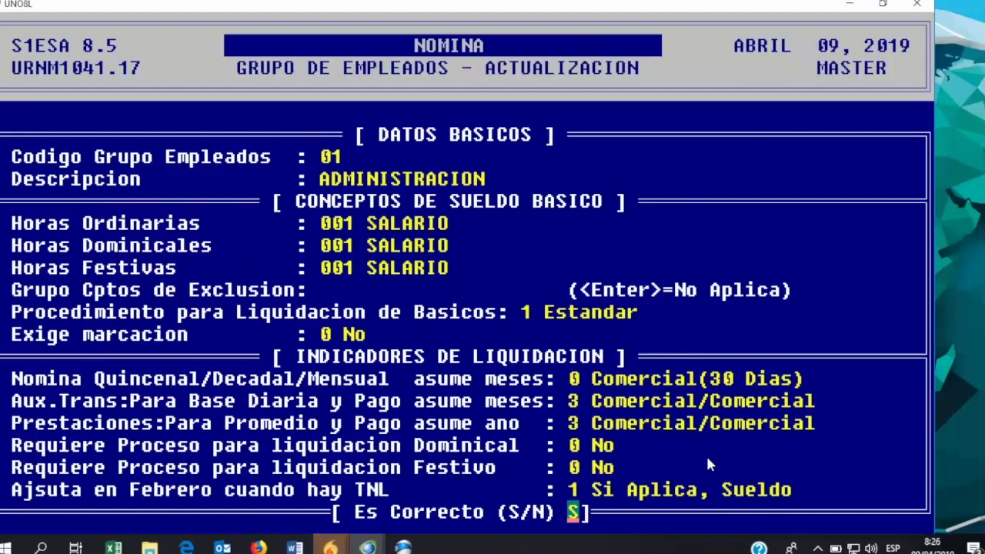
key("Return")
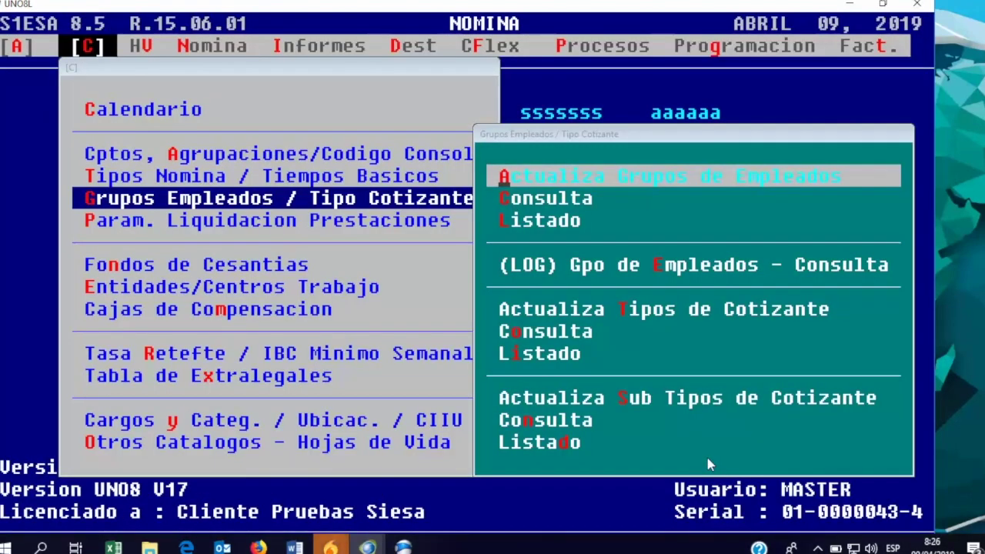
Open the Tipos de Cotizante update form and leave it without entering data.
key("Down")
key("Down")
key("Down")
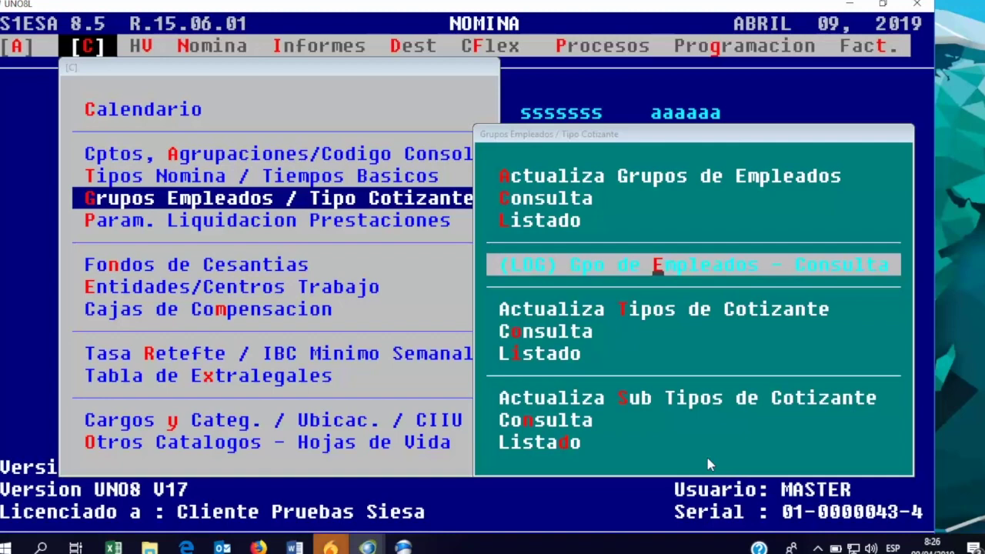
key("Down")
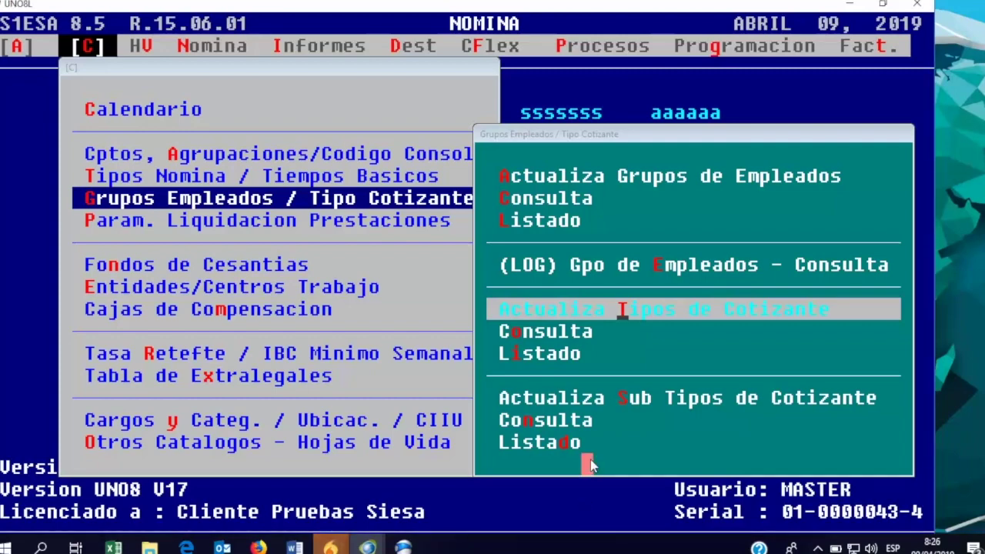
key("Return")
key("Escape")
Open the benefit liquidation parameters update form and look up concept 035 VACACIONES for employee group 01 ADMINISTRACION in company CS.
key("Escape")
key("Down")
key("Return")
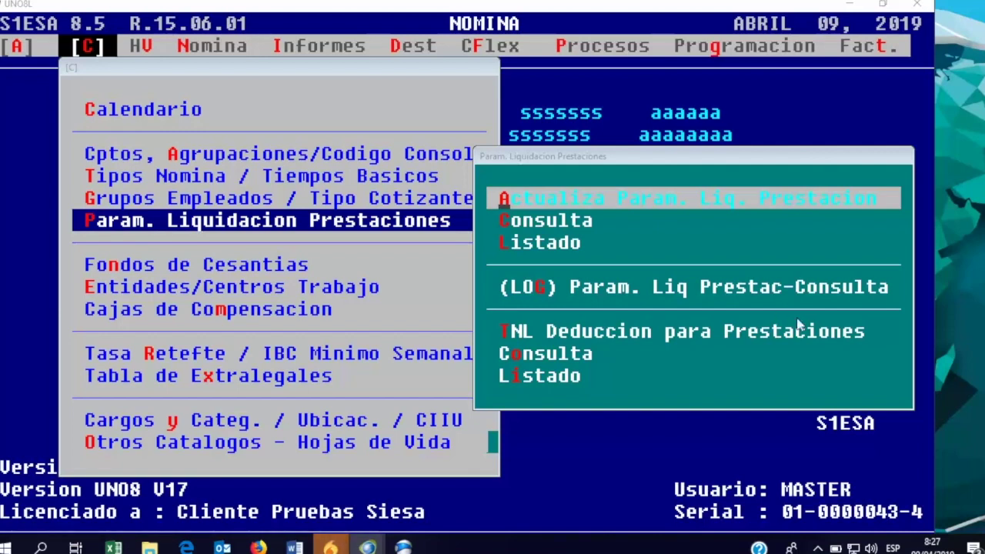
key("Return")
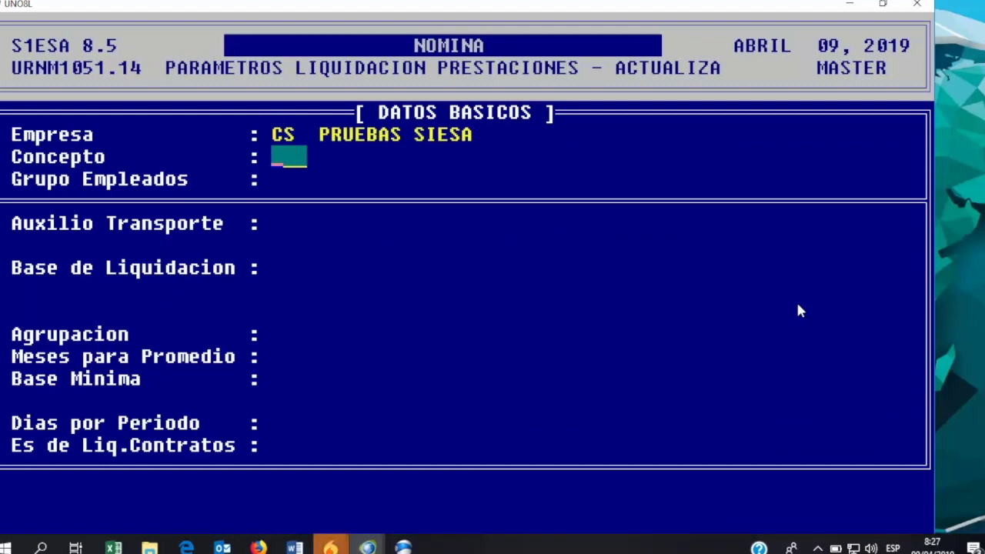
type("035")
key("Return")
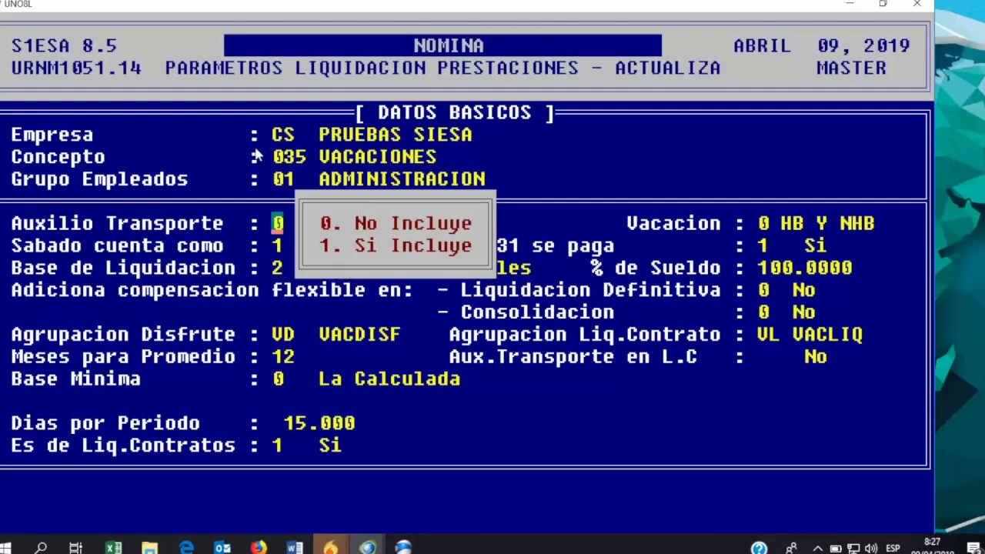
Examine the VACACIONES record's concept, employee group and parameter fields down to Meses para Promedio.
left_click_drag(263, 158, 359, 158)
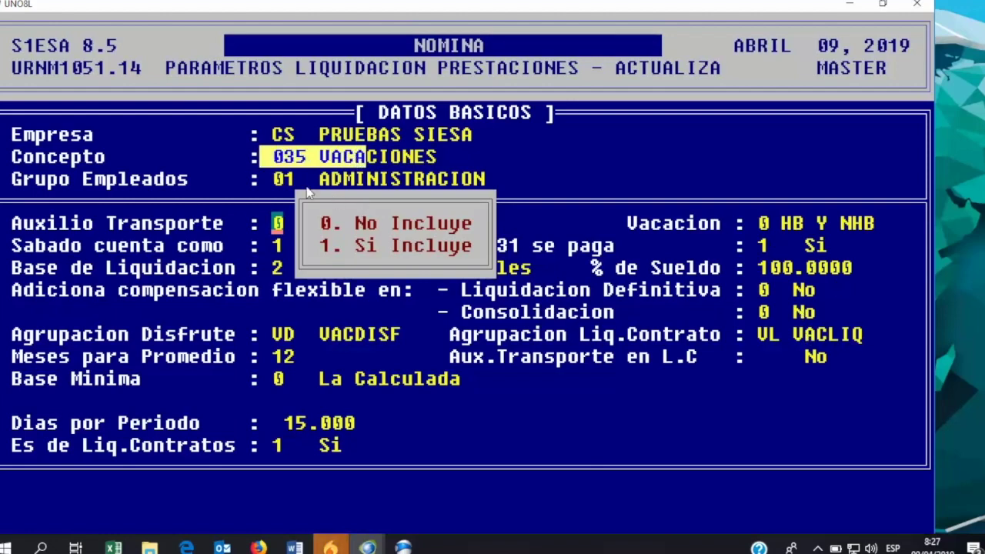
left_click_drag(86, 189, 214, 236)
left_click(193, 202)
left_click(241, 312)
left_click(246, 365)
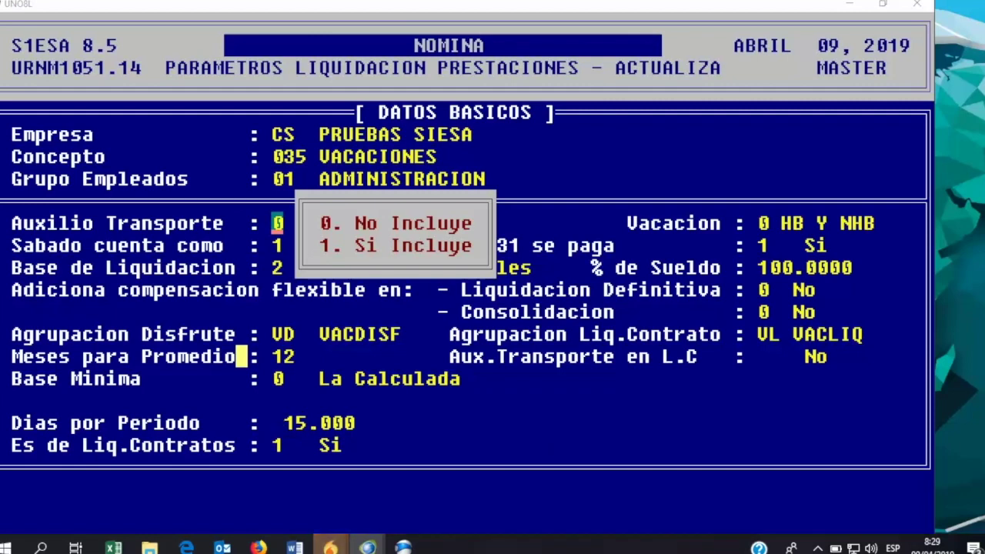
Examine the Base de Liquidacion options and the Agrupacion Disfrute and Agrupacion Liq.Contrato fields for VACACIONES.
key("Return")
key("Return")
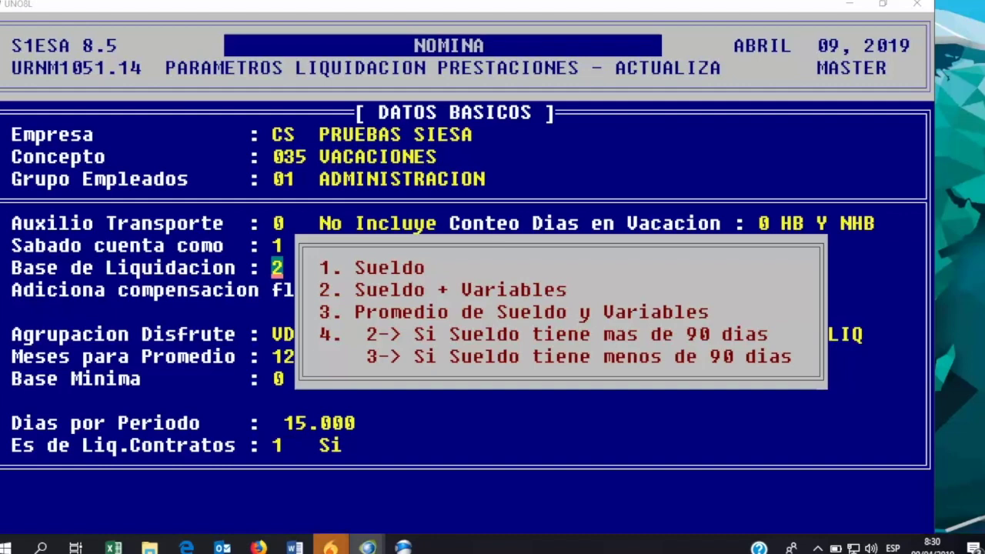
key("Return")
key("Return")
key("Return")
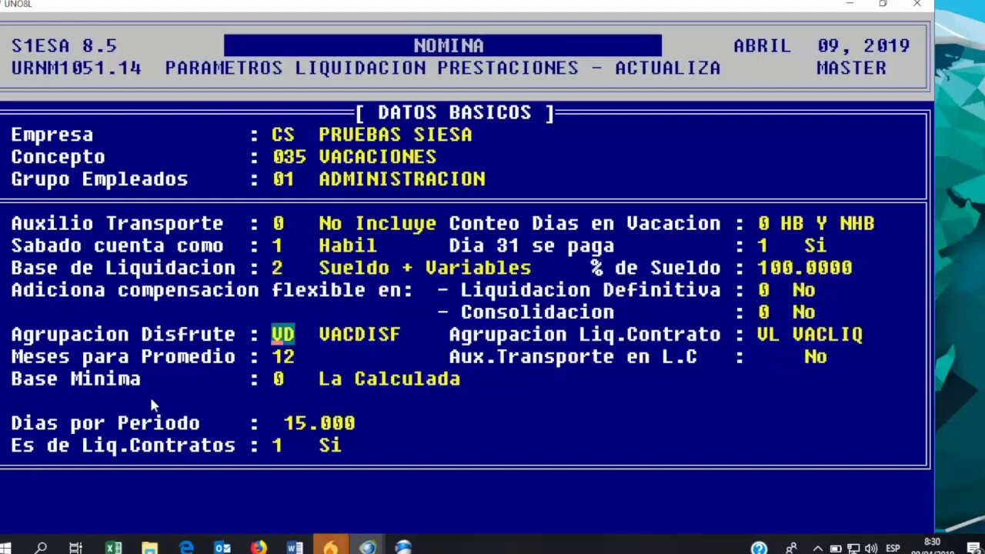
key("Return")
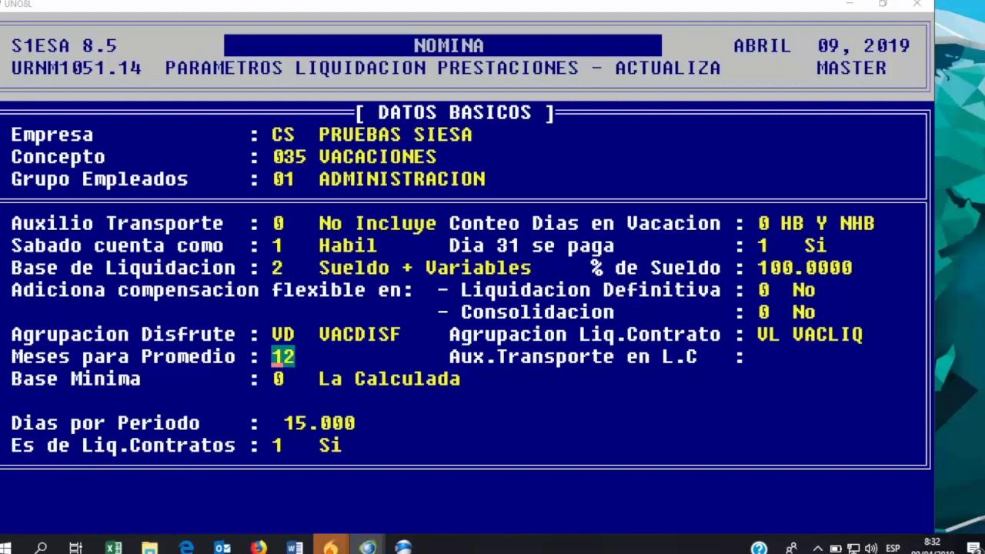
Enter 0 No for Aux.Transporte en L.C and examine the Base Minima options for VACACIONES.
key("Return")
type("0")
key("Return")
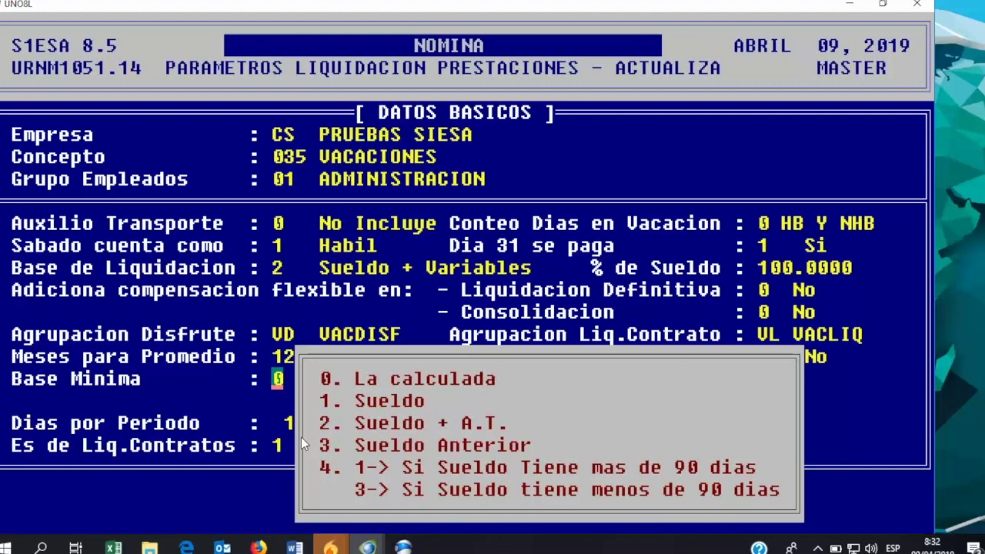
key("Return")
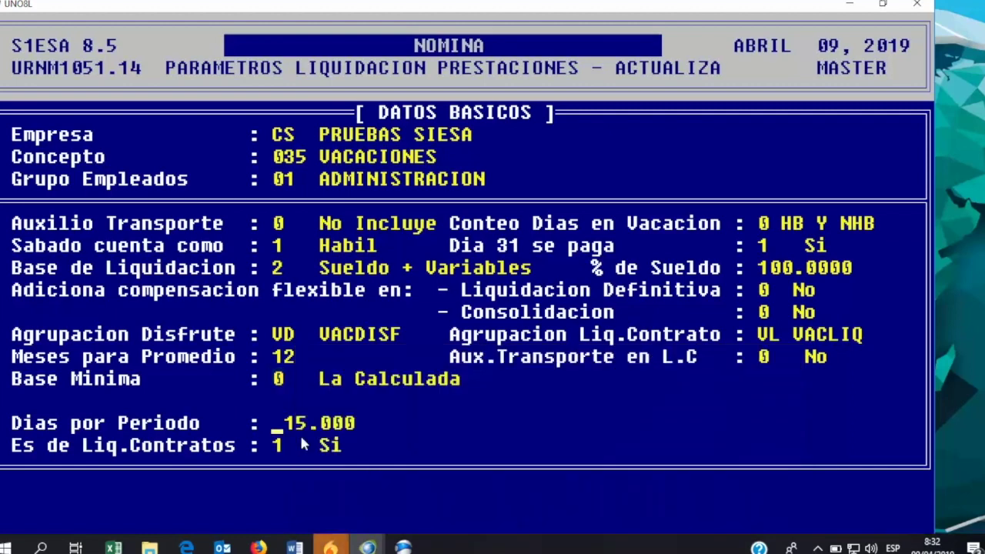
key("Up")
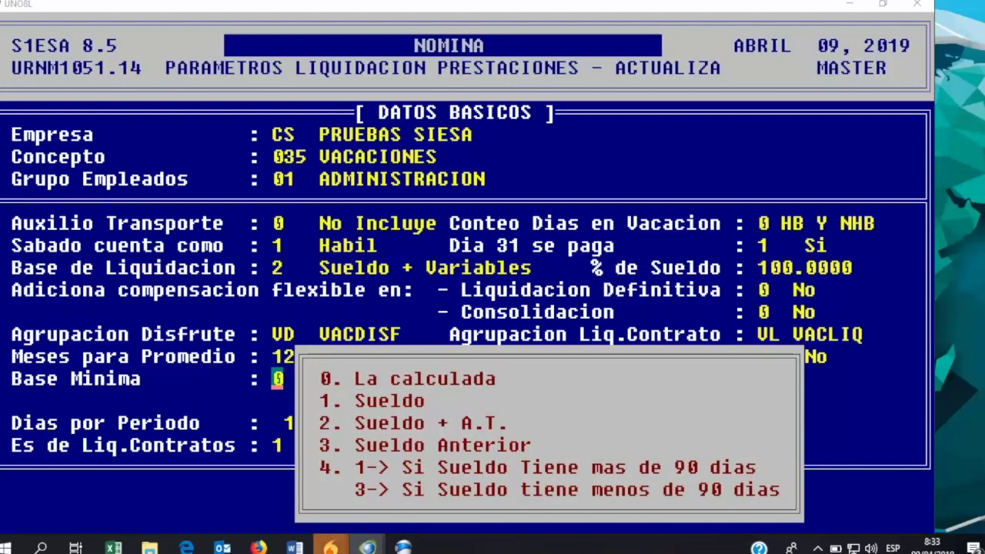
key("Return")
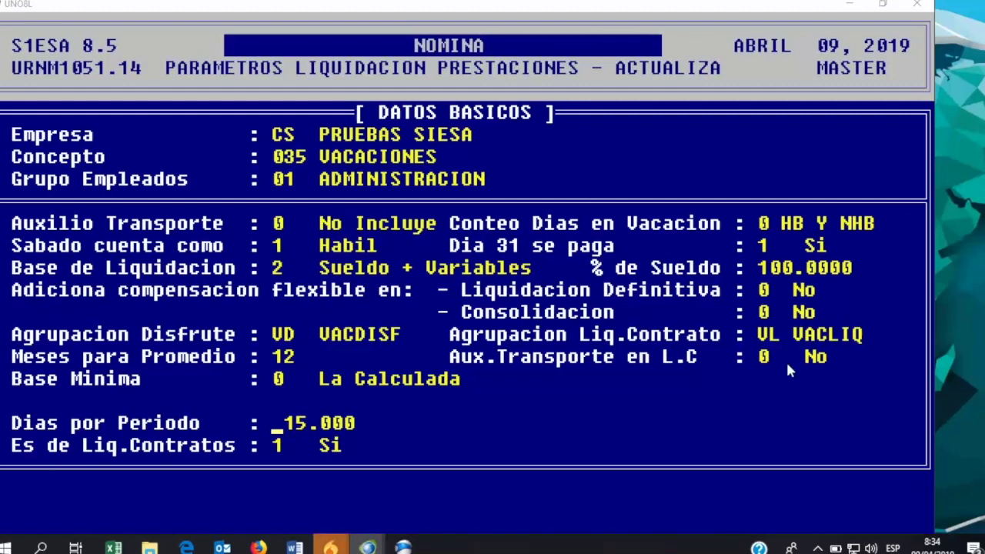
Check the Aux.Transporte en L.C setting again and leave the benefit liquidation parameters form.
left_click(667, 358)
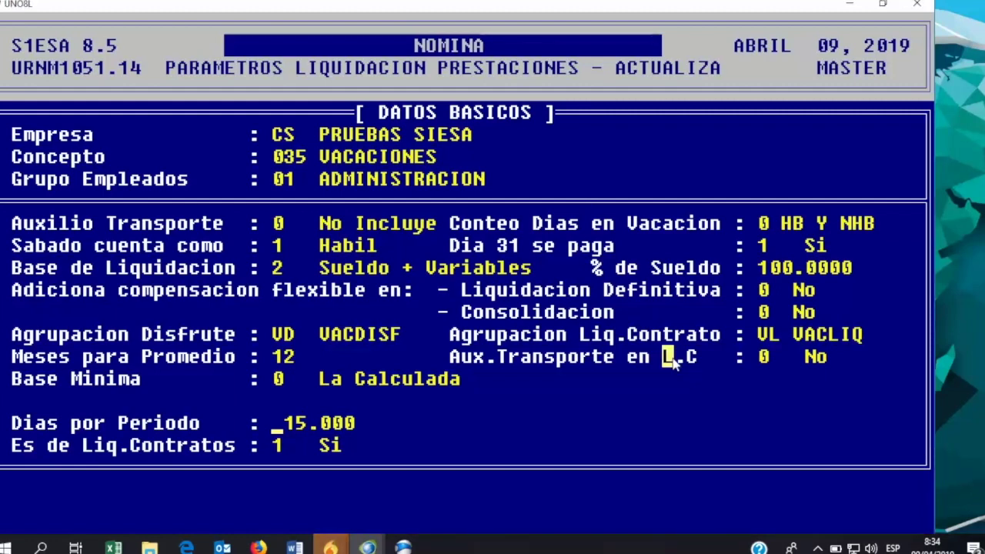
key("Up")
key("Escape")
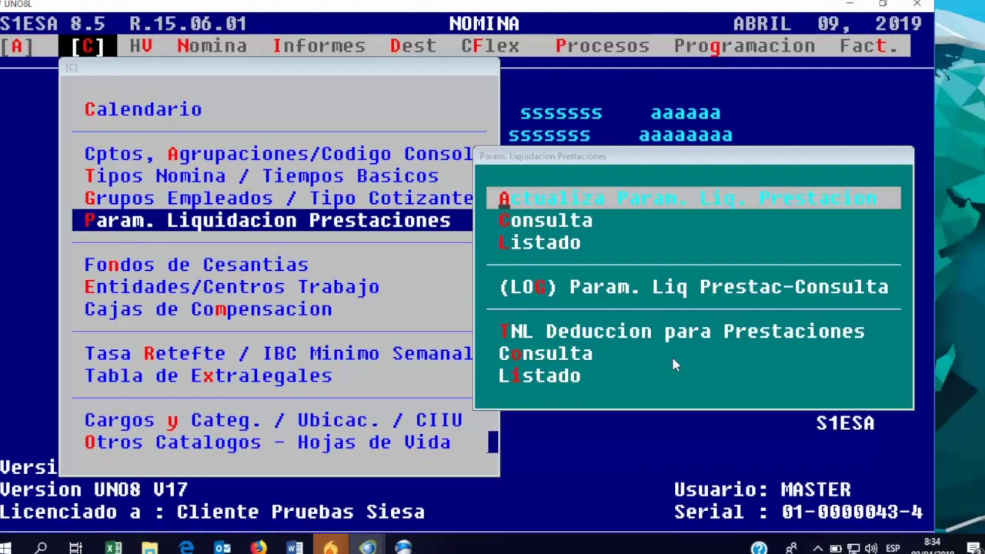
Open the TNL Deduccion para Prestaciones update form and list the concepts available for Concepto Prestacion Social.
key("Down")
key("Down")
key("Down")
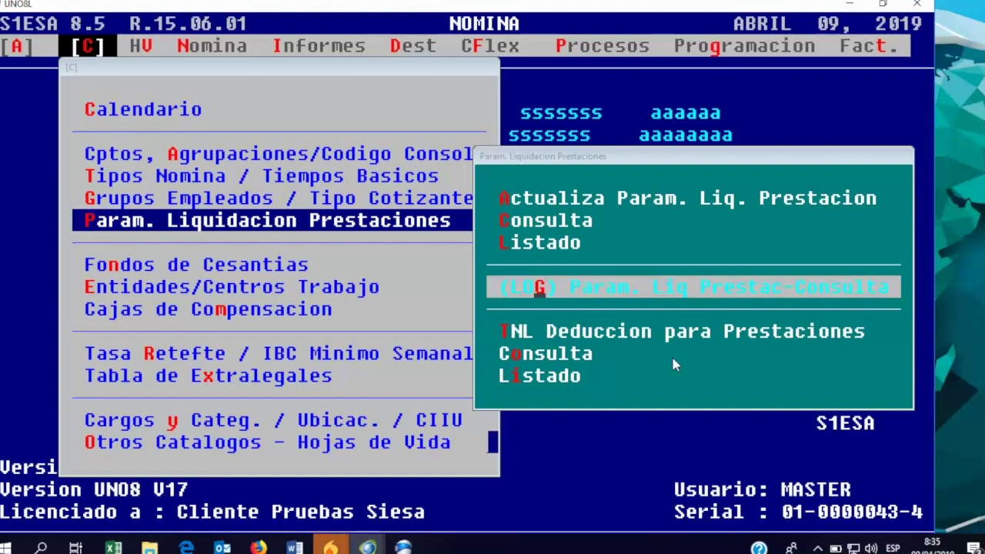
key("Down")
key("Return")
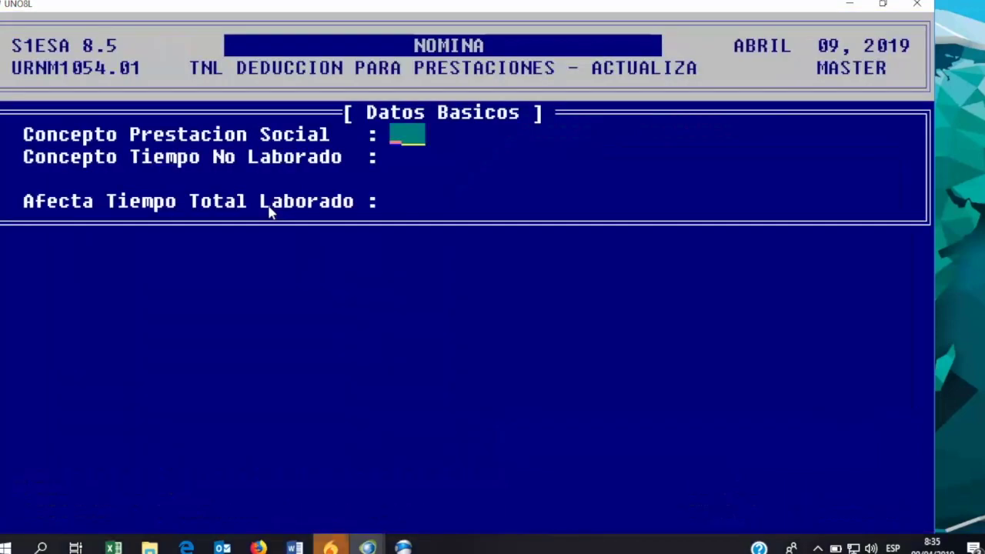
key("F2")
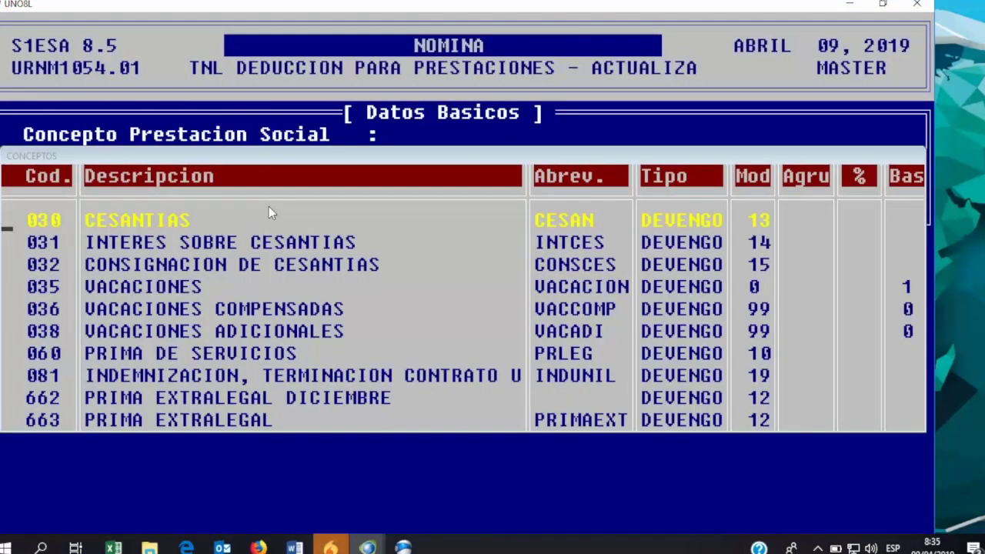
Choose 030 CESANTIAS and non-worked-time concept 560 LLEGADAS TARDE, and examine the Afecta Tiempo Total Laborado options without saving.
key("Return")
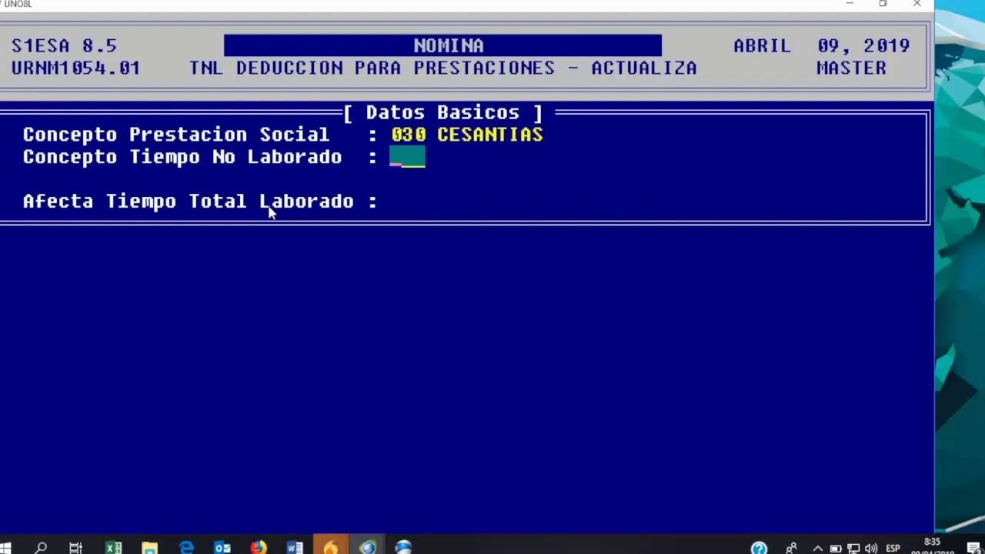
key("F2")
key("Down")
key("Down")
key("Down")
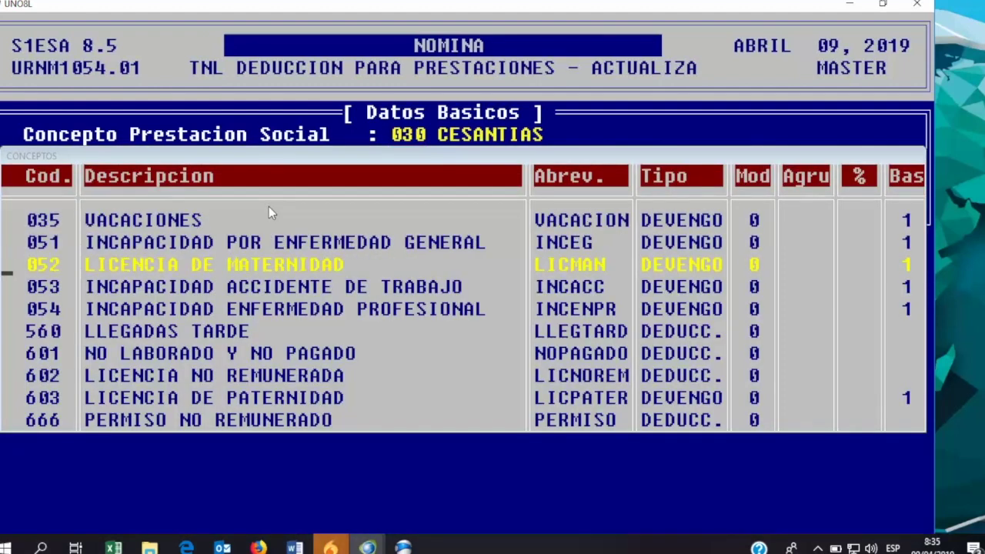
key("Down")
key("Down")
key("Return")
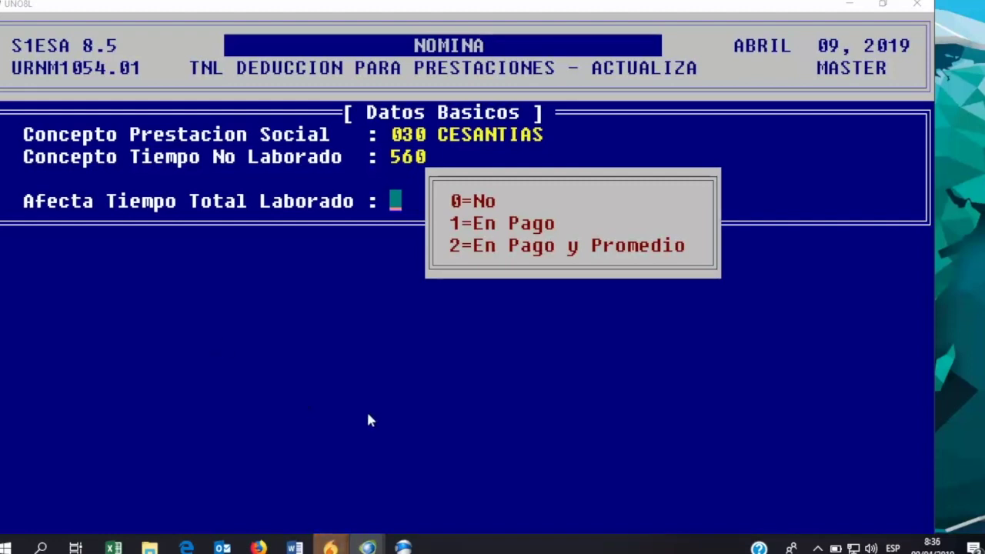
key("Escape")
key("Escape")
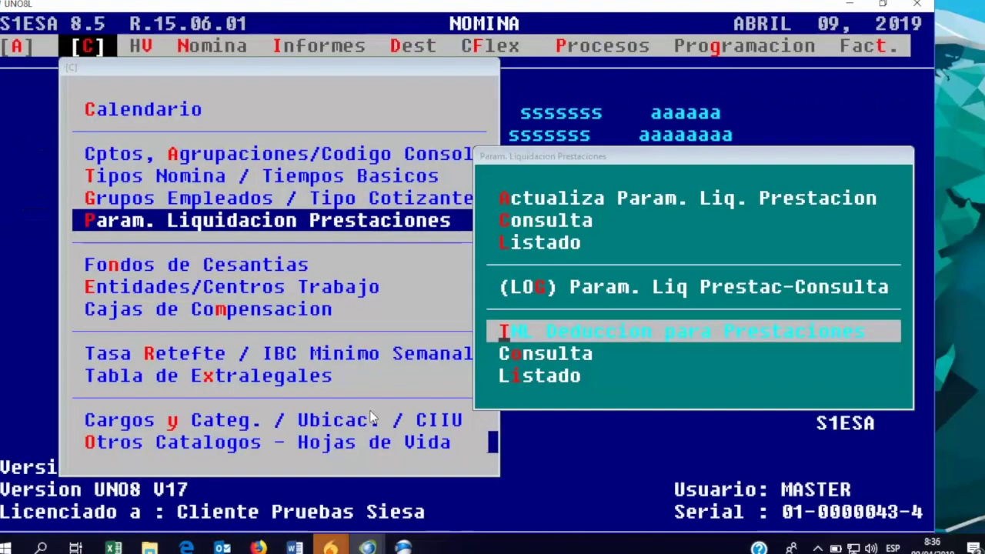
Leave the benefit liquidation parameter options and view the options available for Fondos de Cesantias.
key("Down")
key("Down")
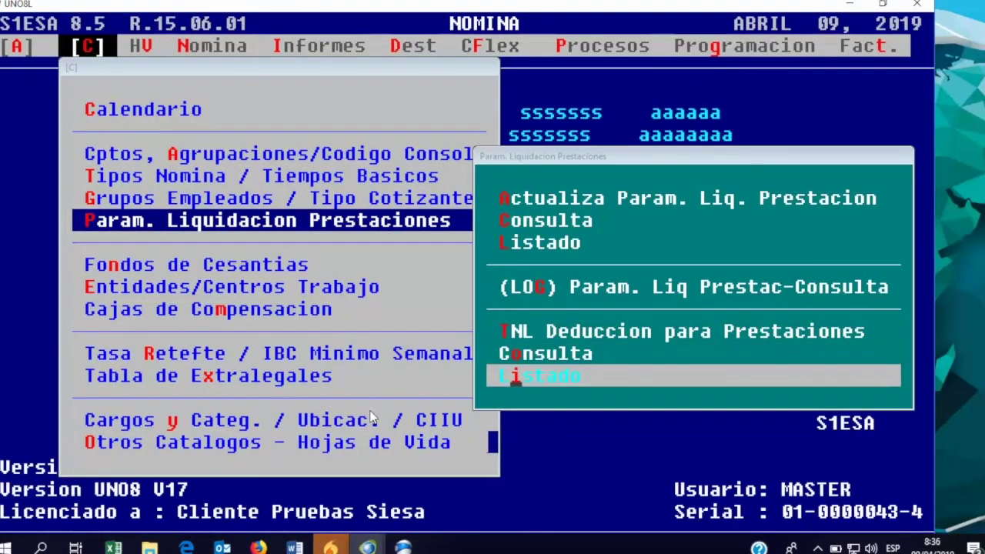
key("Escape")
key("Down")
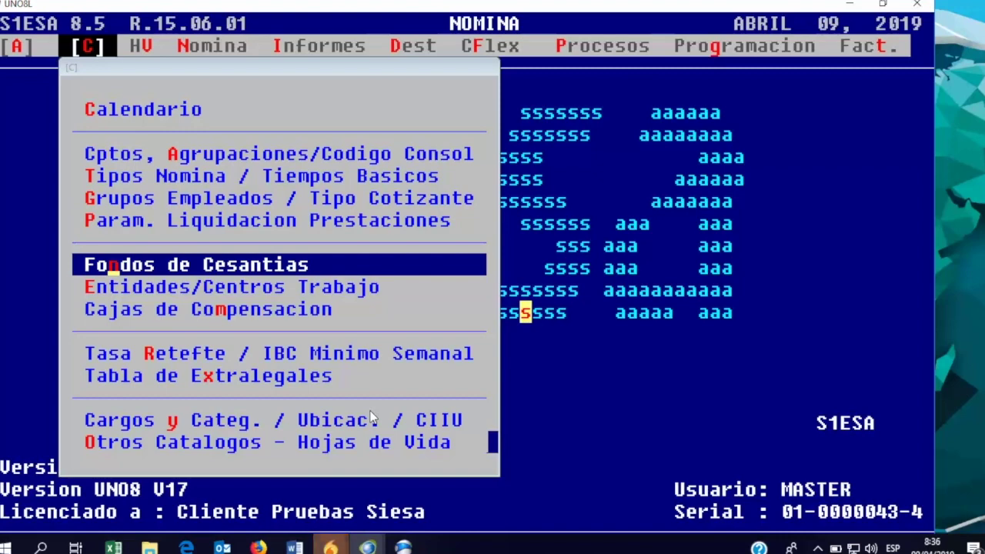
key("Return")
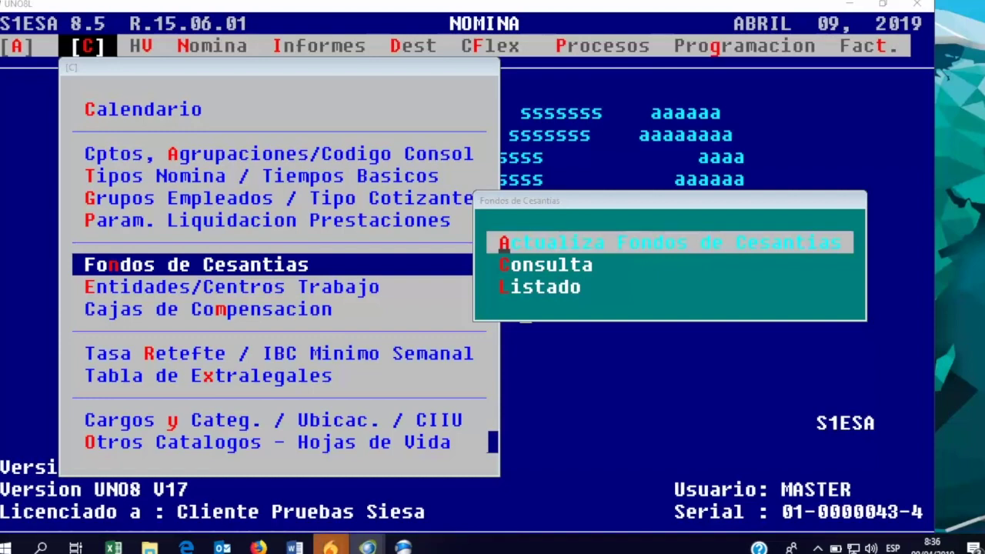
key("Escape")
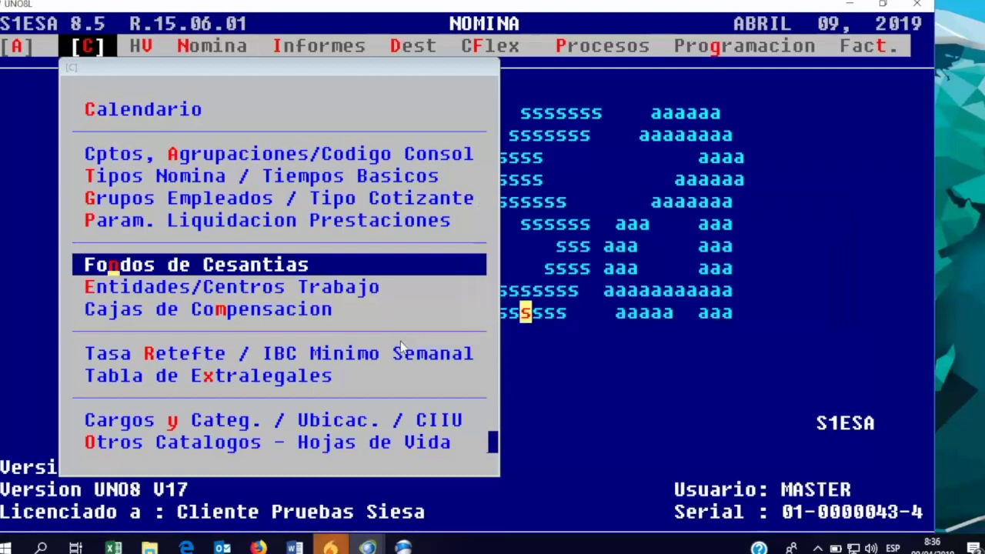
Open the Entidades update form and load entity 01 I.S.S.
key("Down")
key("Return")
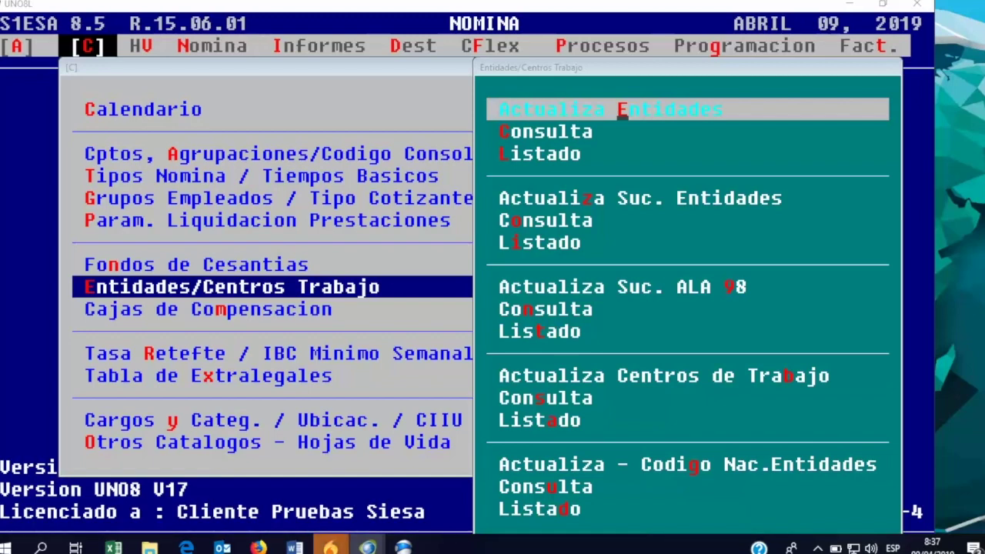
key("Return")
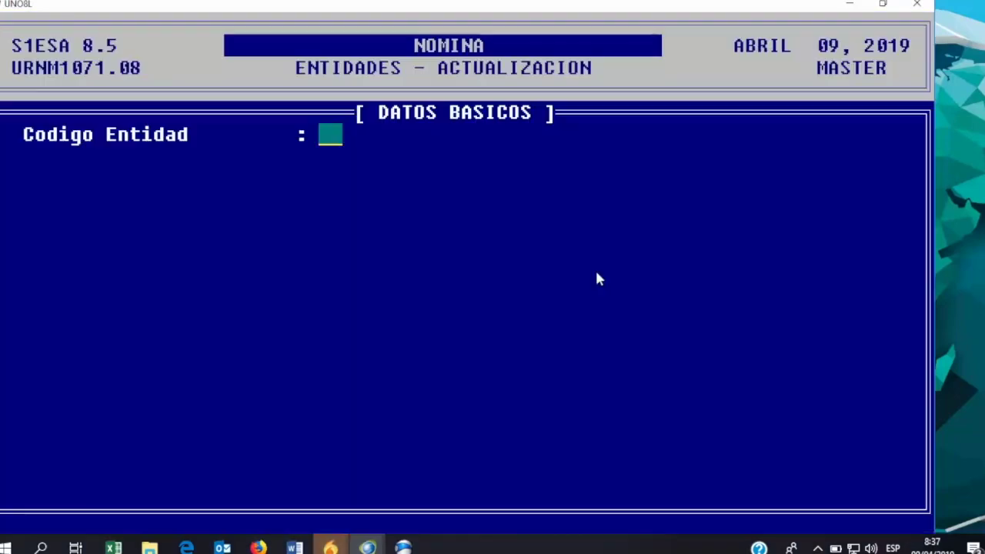
key("F2")
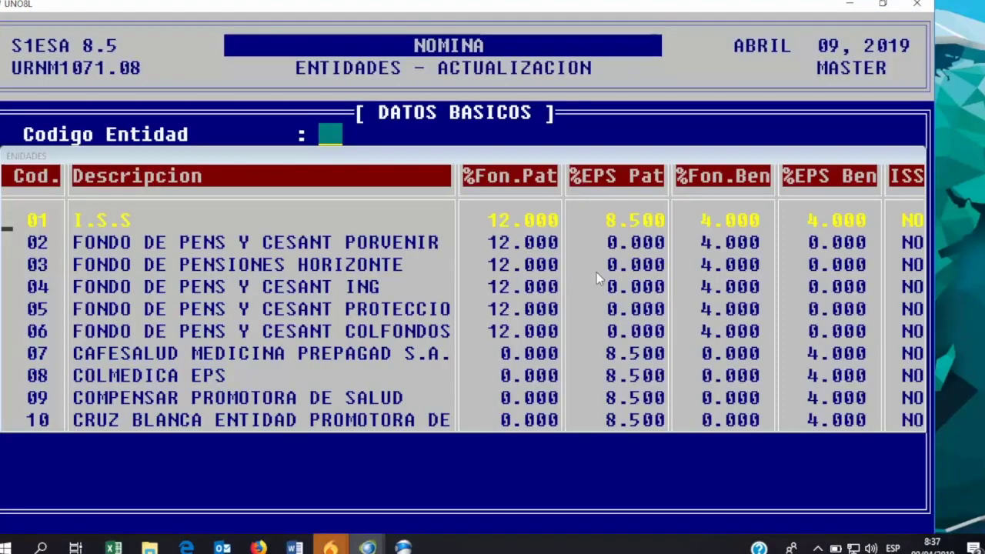
key("Return")
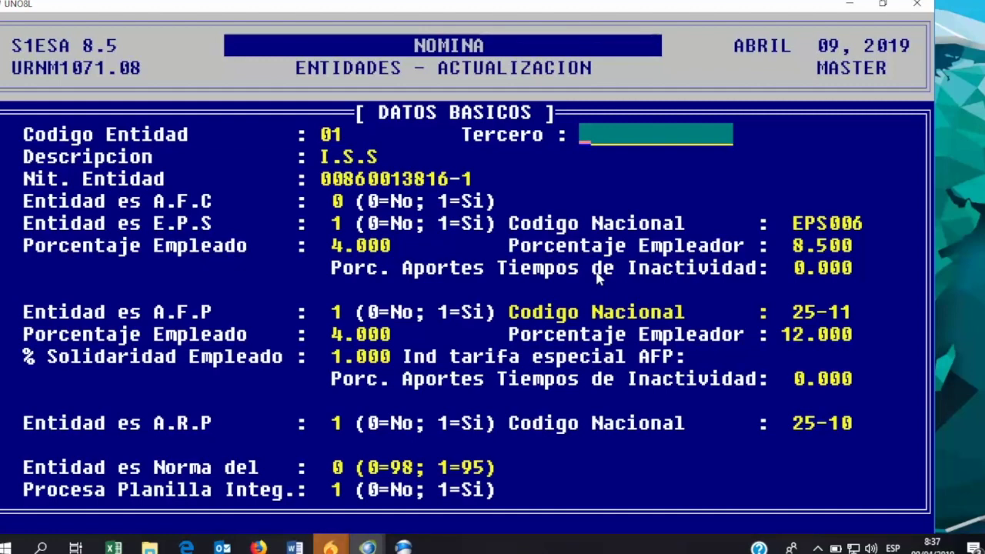
Examine the E.P.S national code, A.F.P inactivity contribution percentage and A.R.P fields of I.S.S, and leave the form.
left_click_drag(781, 223, 851, 224)
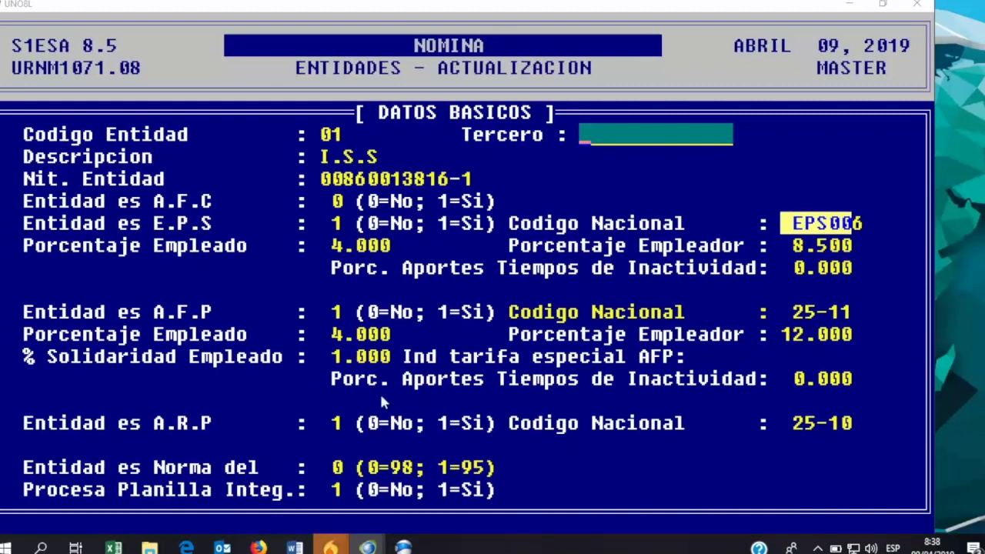
left_click_drag(355, 381, 768, 383)
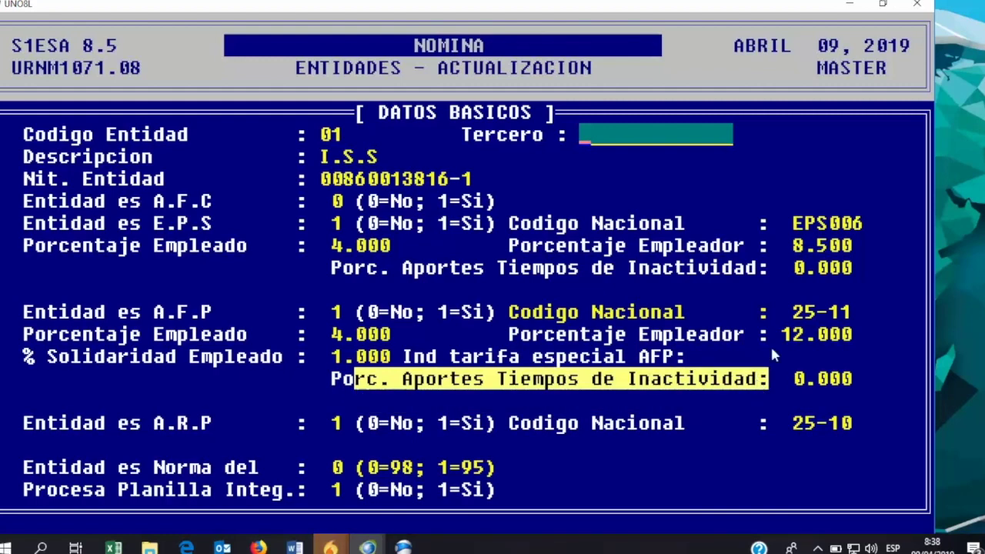
left_click(114, 437)
left_click_drag(283, 422, 365, 425)
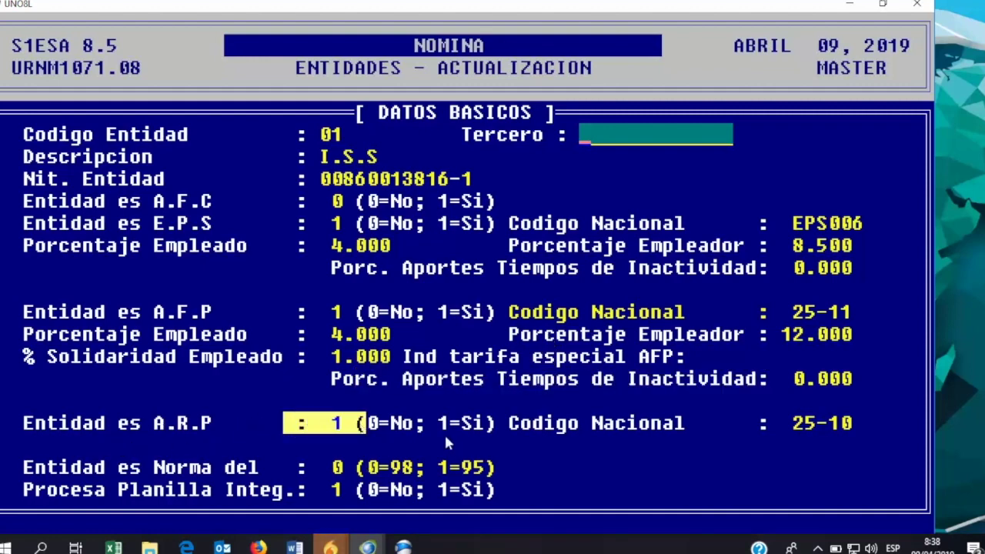
left_click(515, 425)
left_click(775, 440)
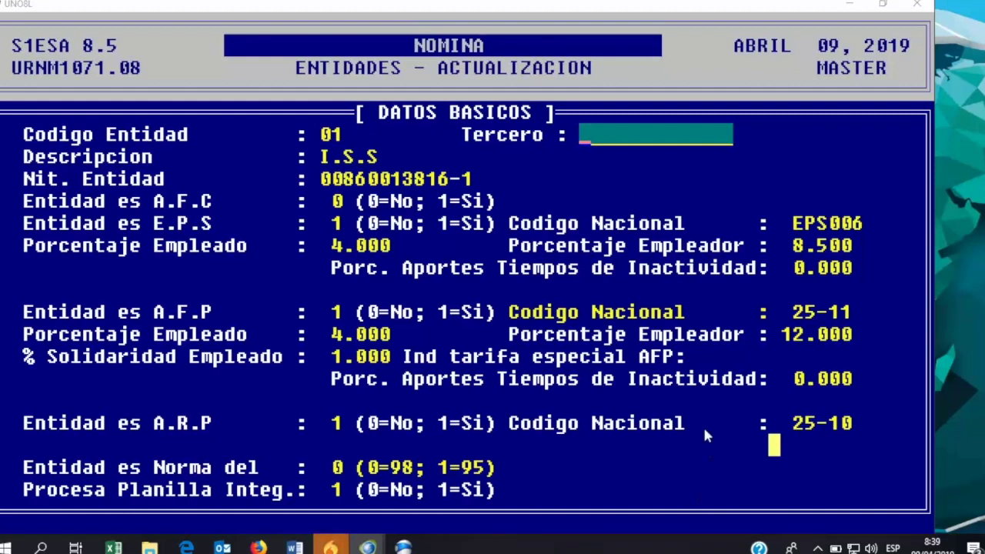
key("Escape")
key("Escape")
Open the Sucursales ALA/98 update form and examine the branch's address, city and Clase Aportante fields.
key("Down")
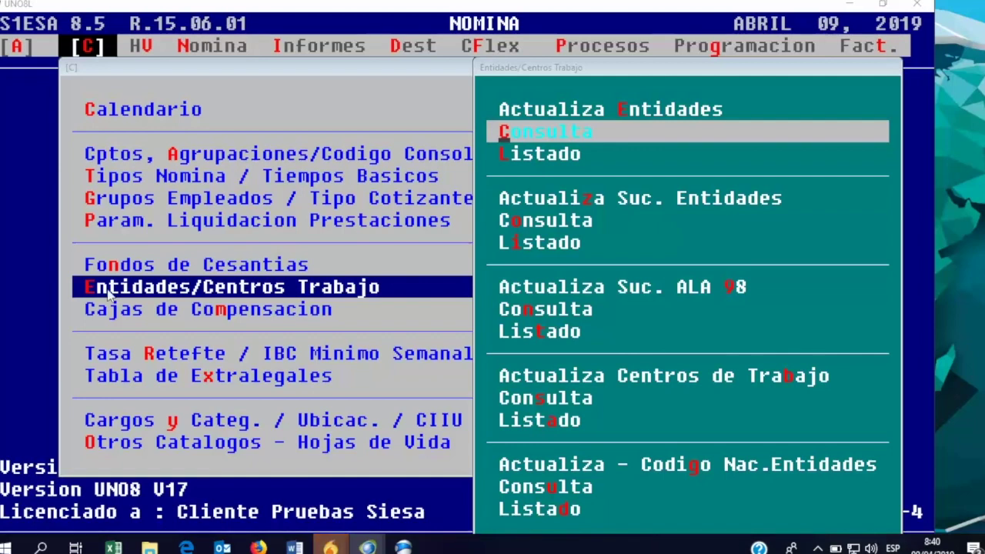
key("Return")
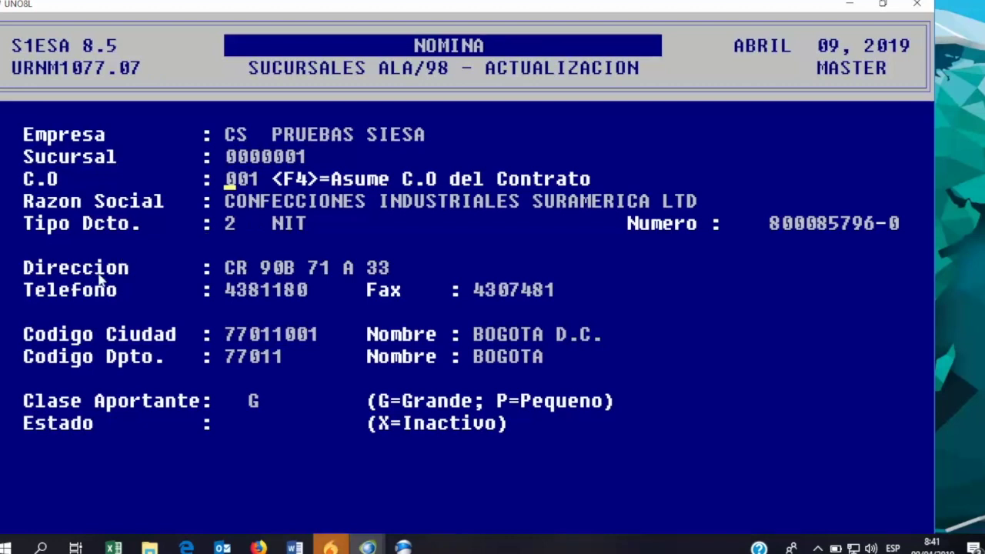
left_click_drag(226, 279, 579, 437)
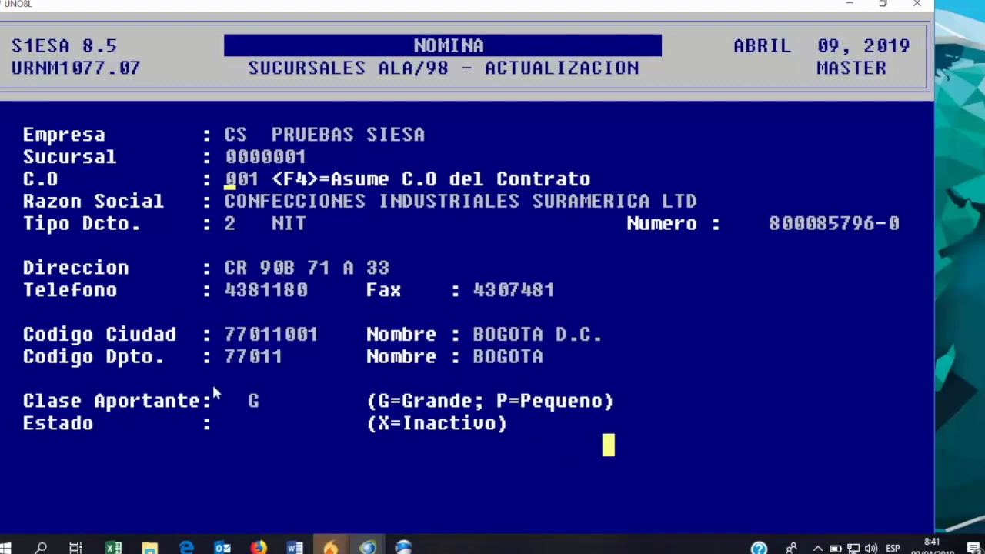
key("Escape")
Open work centre 01 ADMINISTRACION in the Centros de Trabajo update form and review its Tarifa and Clase de Riesgos.
key("Down")
key("Down")
key("Down")
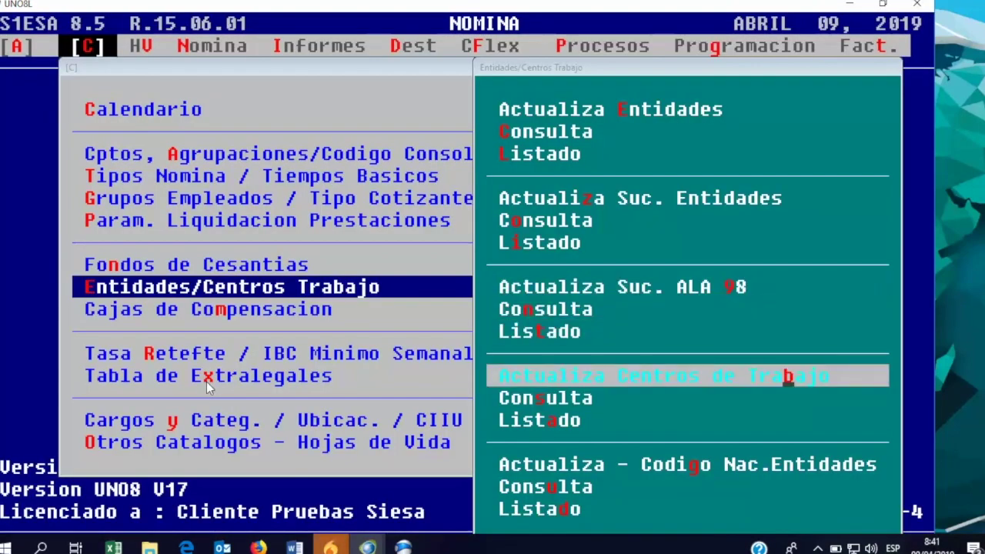
key("Return")
key("Return")
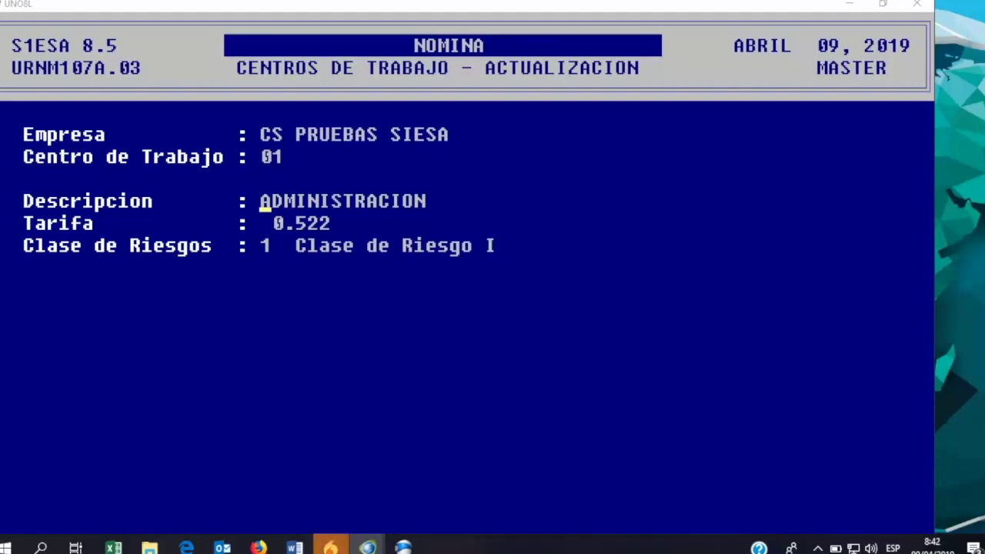
key("Escape")
key("Escape")
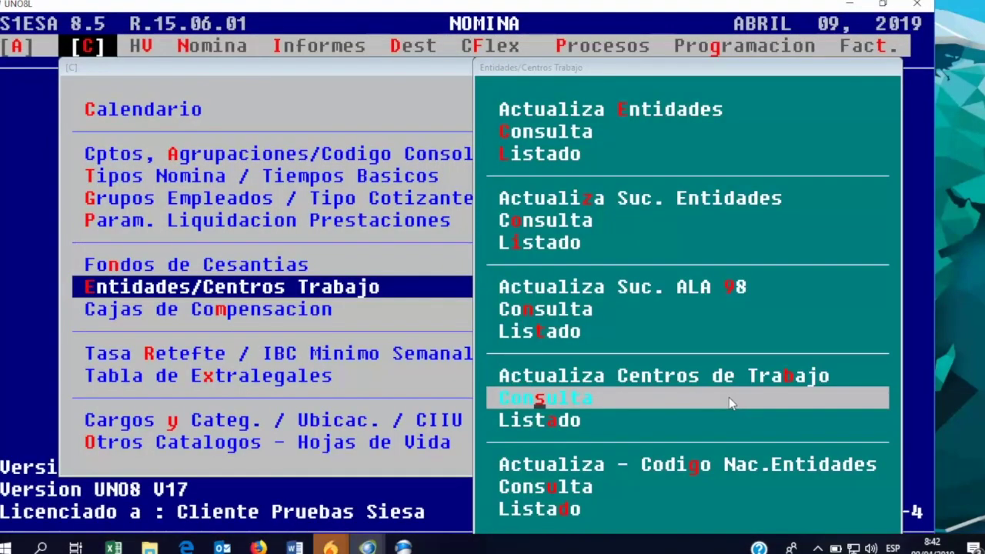
Open the Codigo Nacional de Entidades update form and load the record CCF002 for entity type 1 EPS.
key("Down")
key("Down")
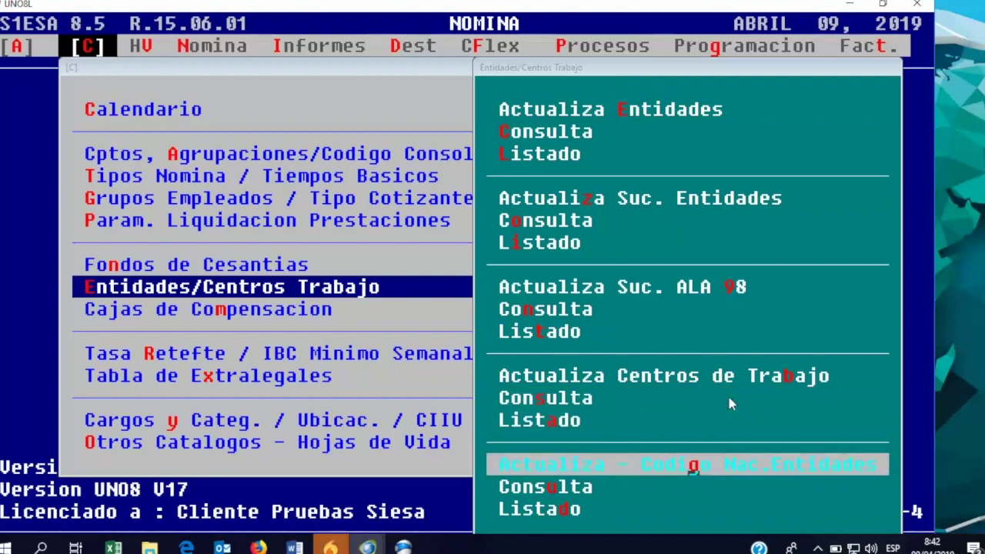
key("Return")
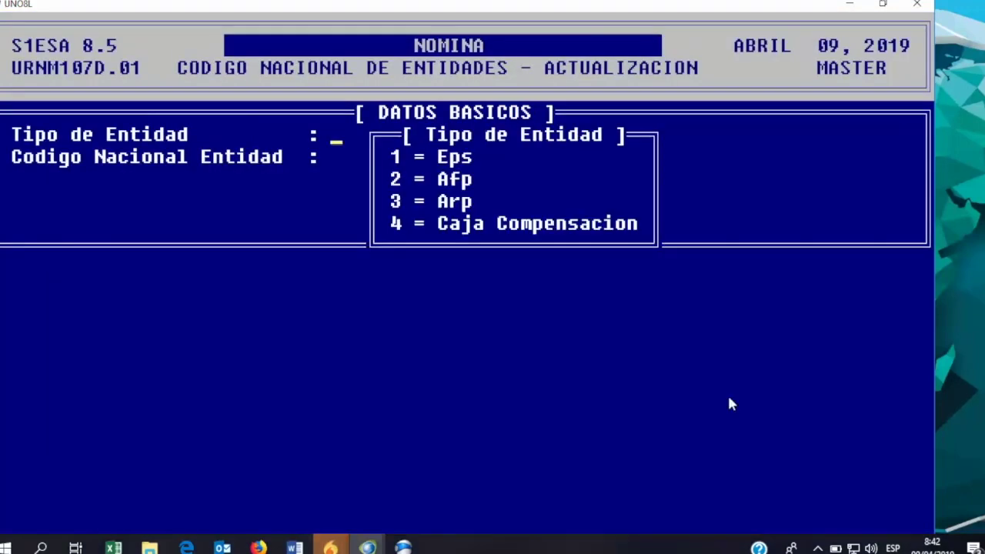
key("Escape")
key("Return")
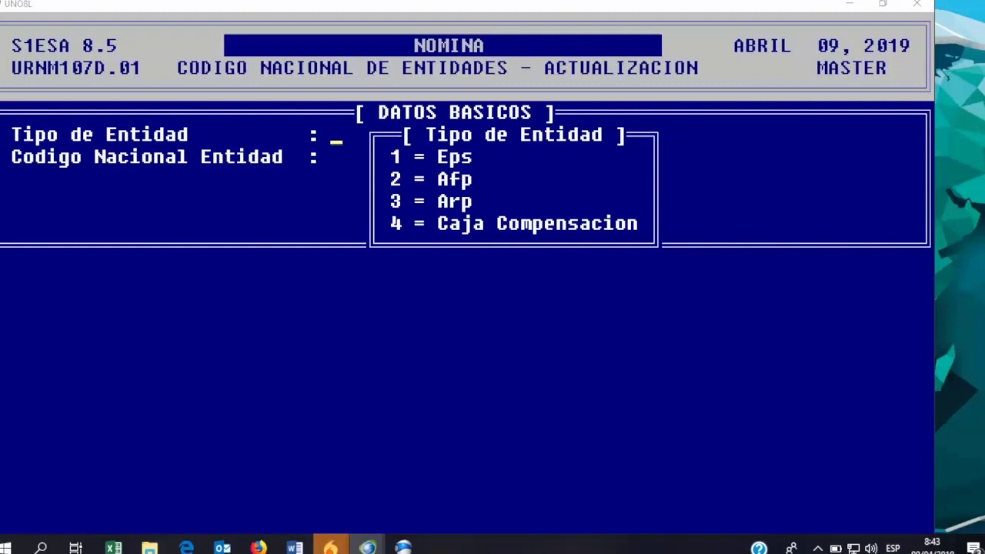
type("1")
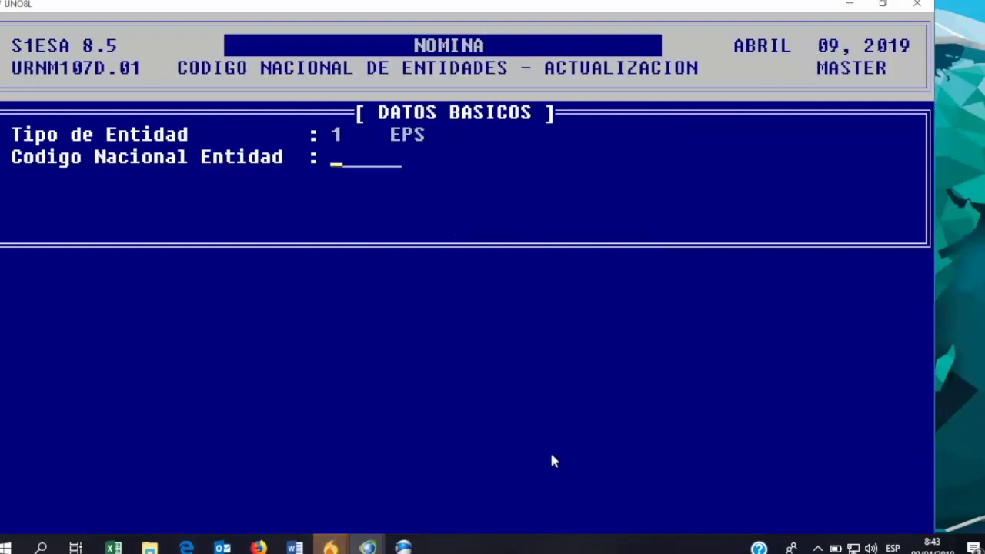
key("F2")
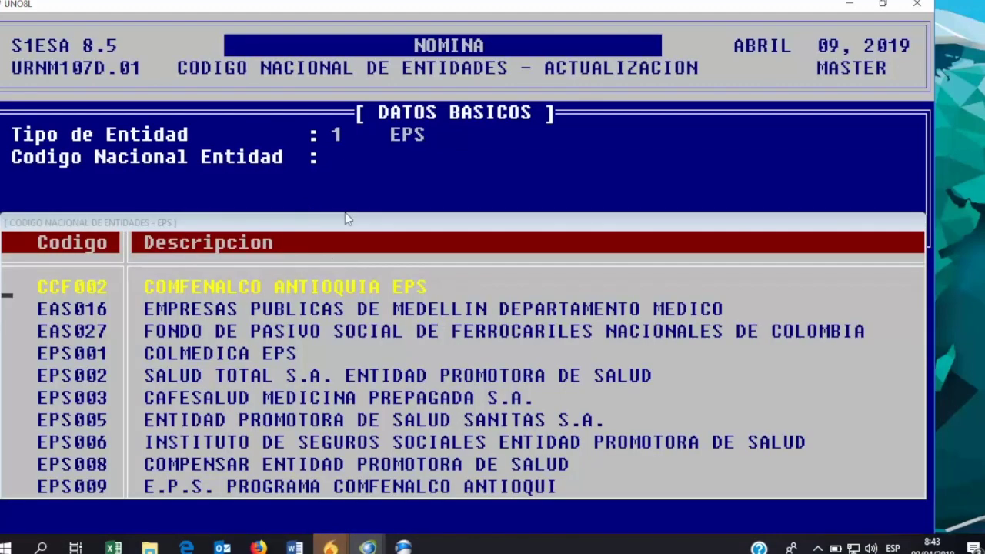
key("Return")
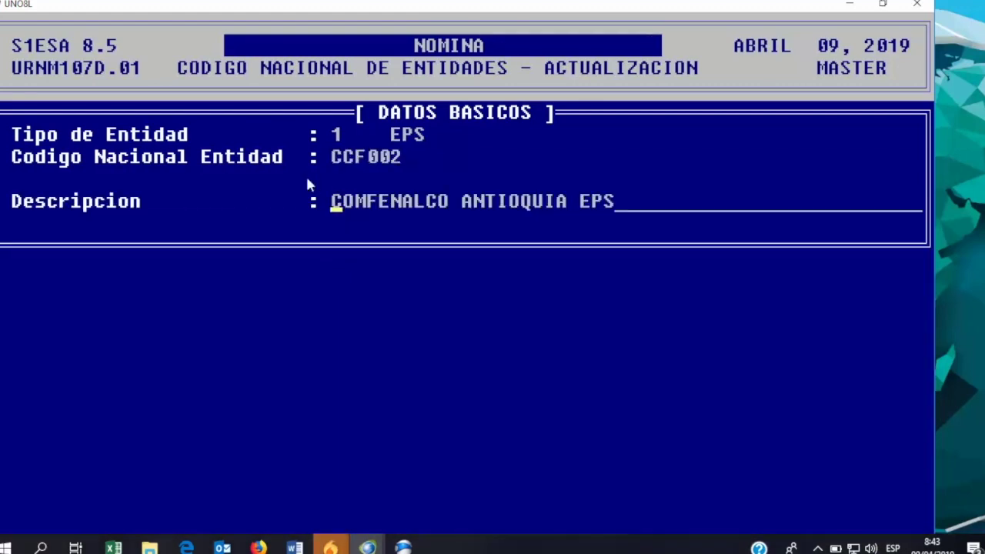
Examine the Codigo Nacional Entidad and Descripcion fields of CCF002 and leave the national entity code form.
left_click_drag(309, 167, 425, 163)
left_click(407, 223)
left_click(40, 201)
left_click_drag(384, 201, 482, 202)
left_click(490, 246)
key("Escape")
key("Escape")
key("Escape")
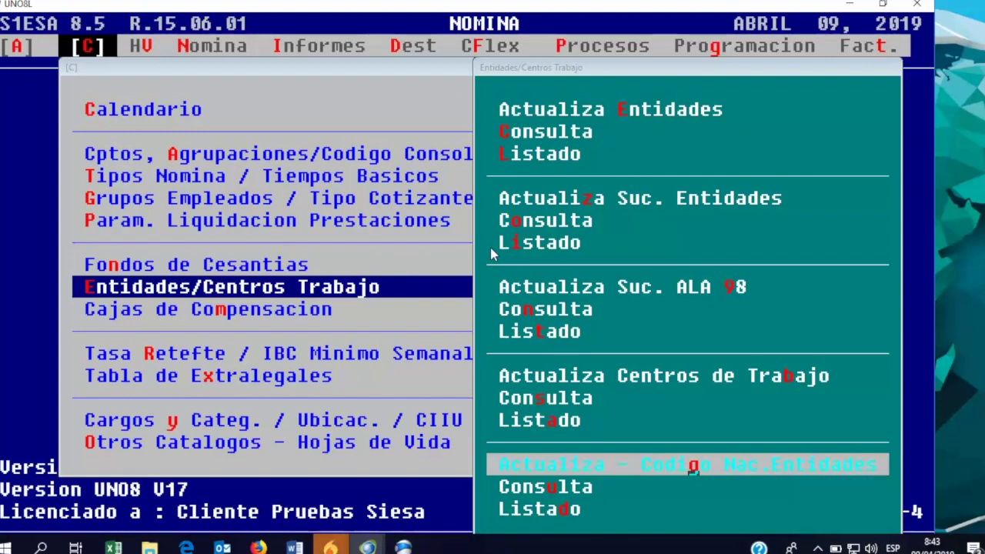
Load code 01 COLSUBSIDIO in the Cajas de Compensacion update form and review its contribution percentages and Planilla Integrada options.
key("Escape")
key("Down")
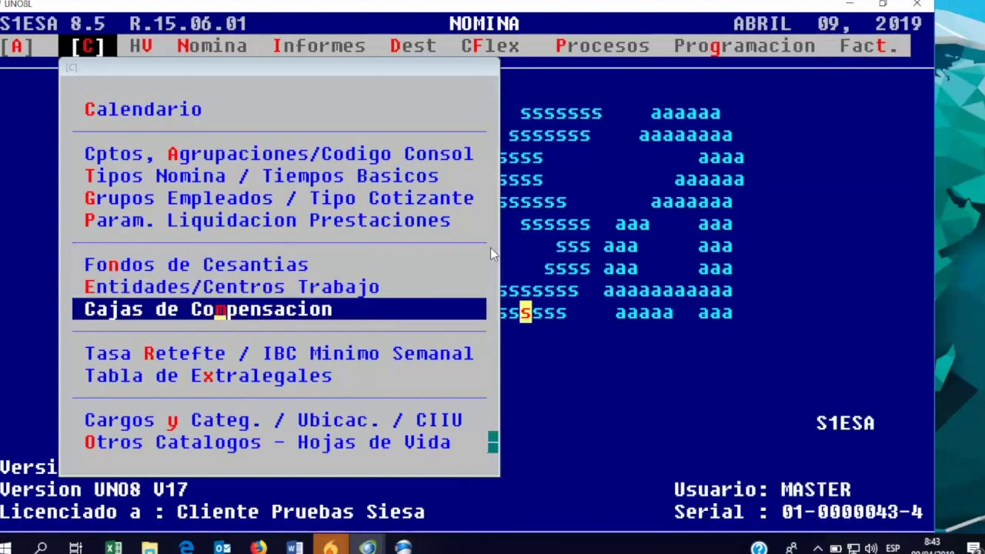
key("Return")
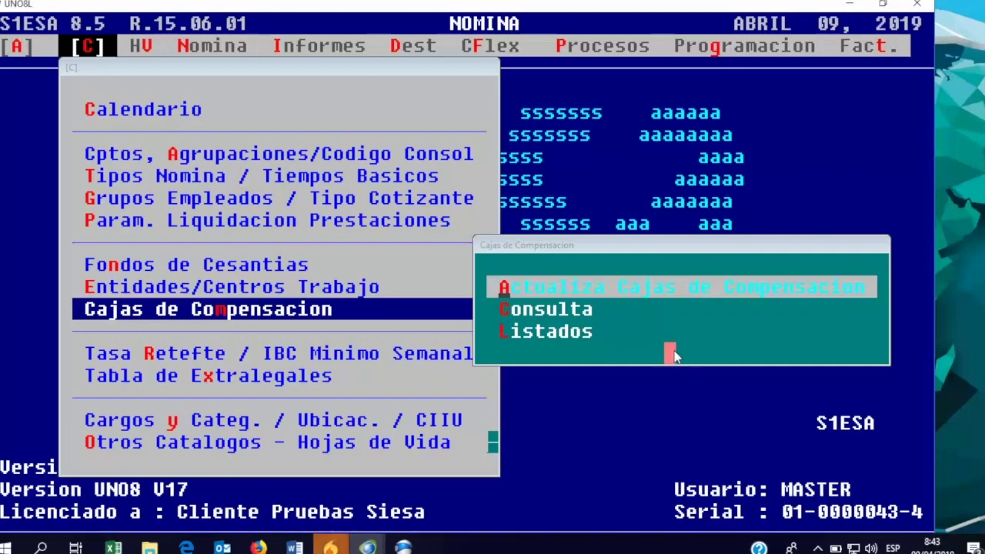
key("Return")
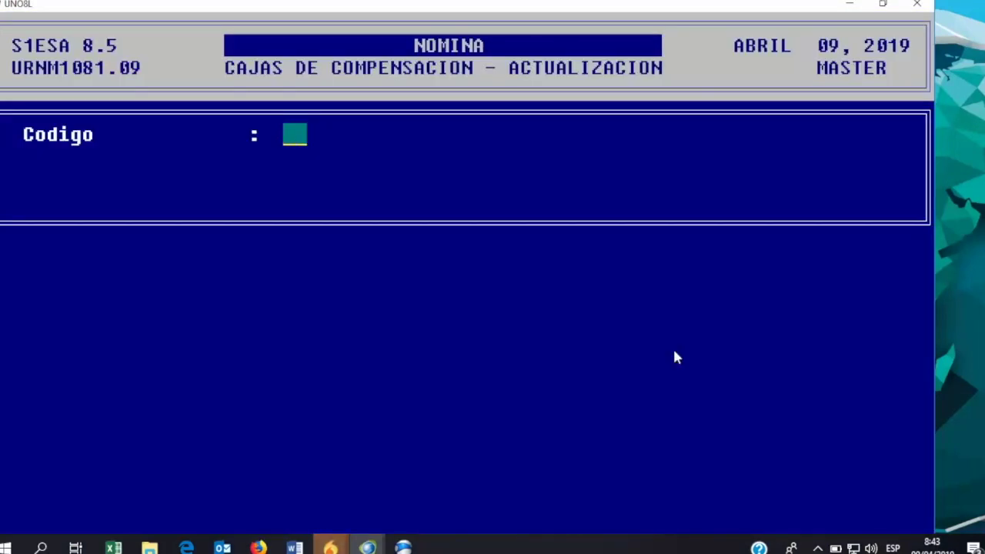
key("F2")
key("Return")
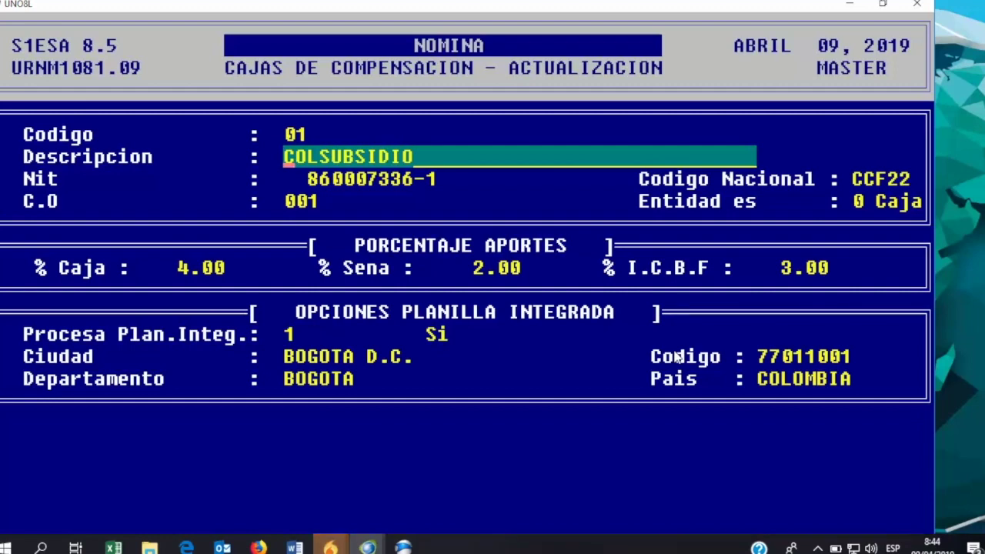
key("Escape")
Open the Retefuente Art383 ET table update form and load the withholding ranges effective from 2019/01/01.
key("Down")
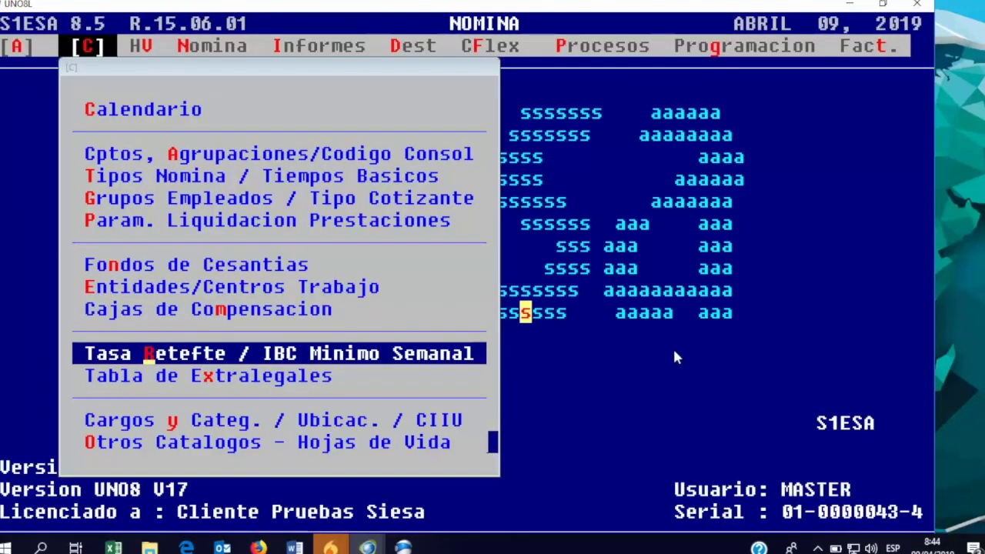
key("Return")
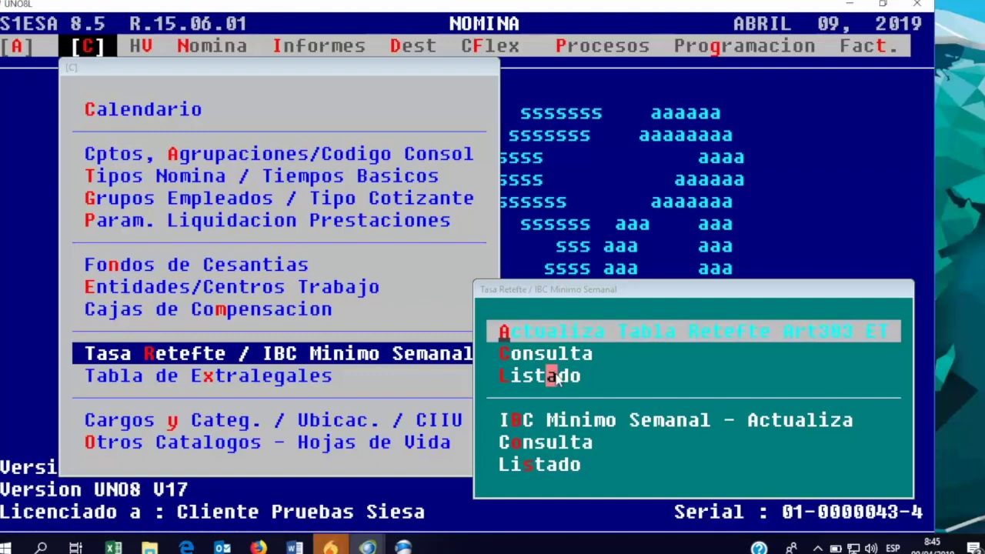
key("Return")
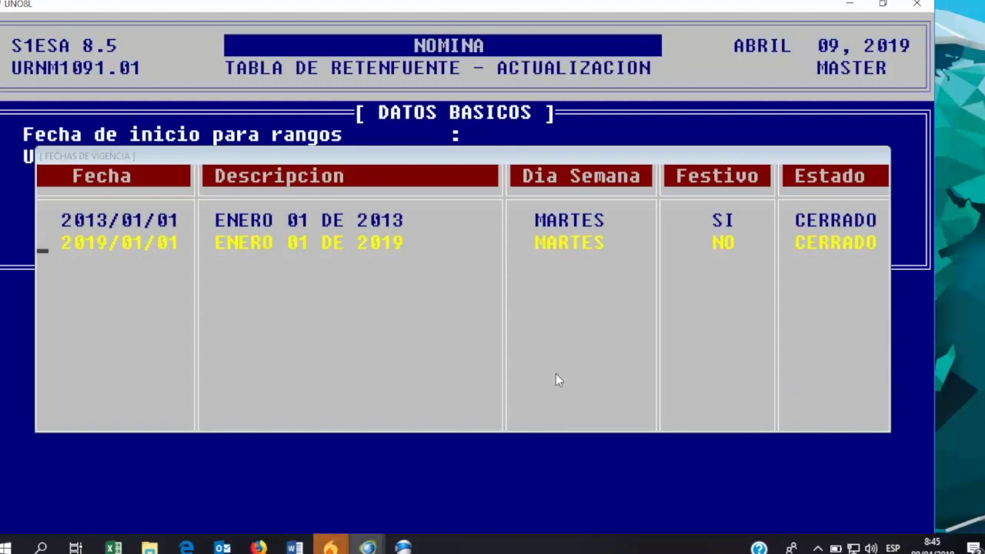
key("Up")
key("Down")
key("Return")
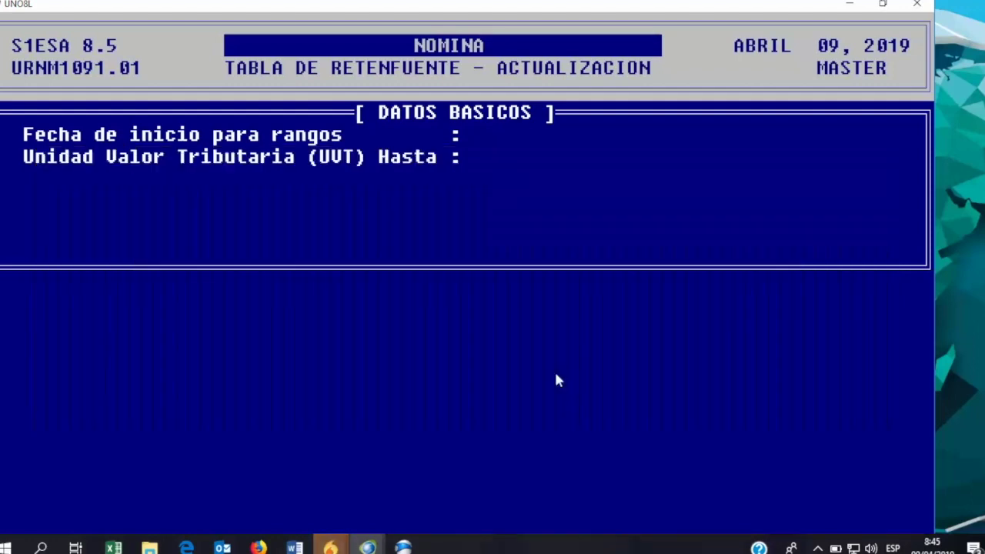
key("Return")
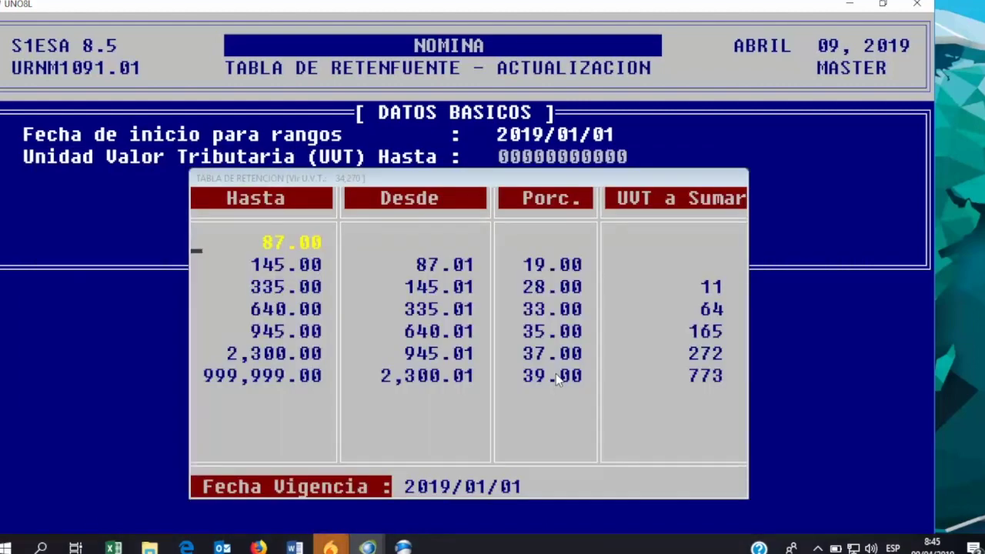
Leave the withholding table and review the IBC Minimo Semanal options.
key("Escape")
key("Down")
key("Down")
key("Down")
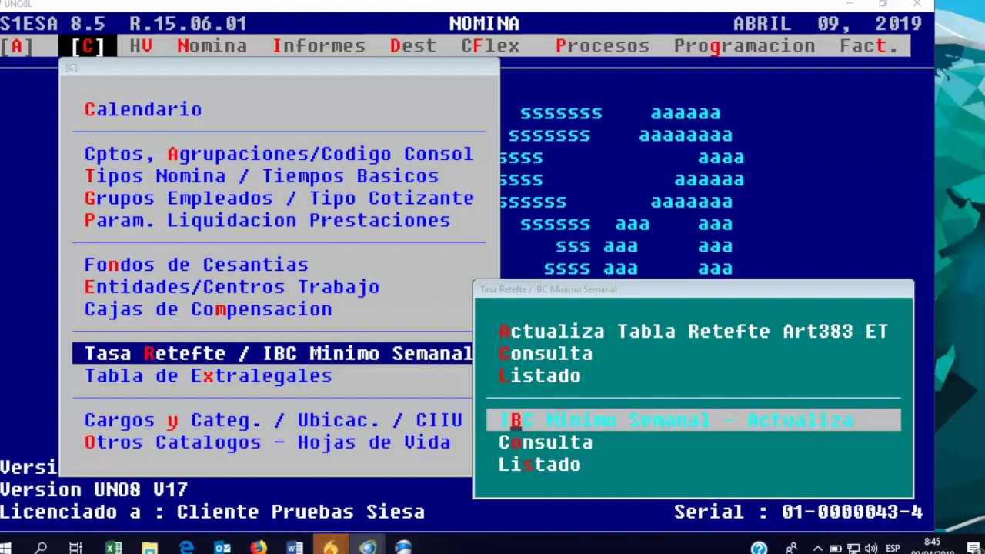
key("Escape")
Open the Tabla de Extralegales update form for table 01 and review its Forma de Liquidar, Salario integral and Pacto Colectivo settings.
key("Down")
key("Return")
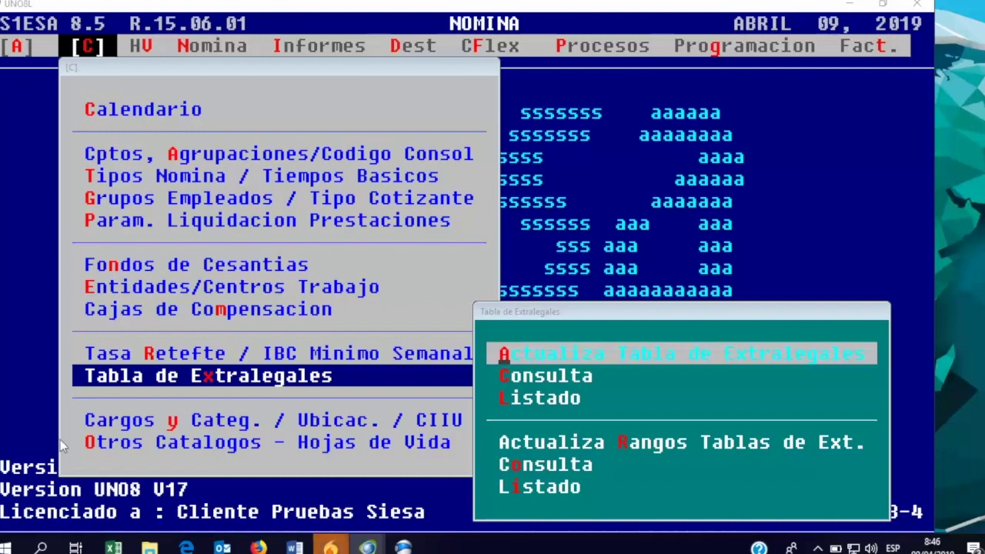
key("Return")
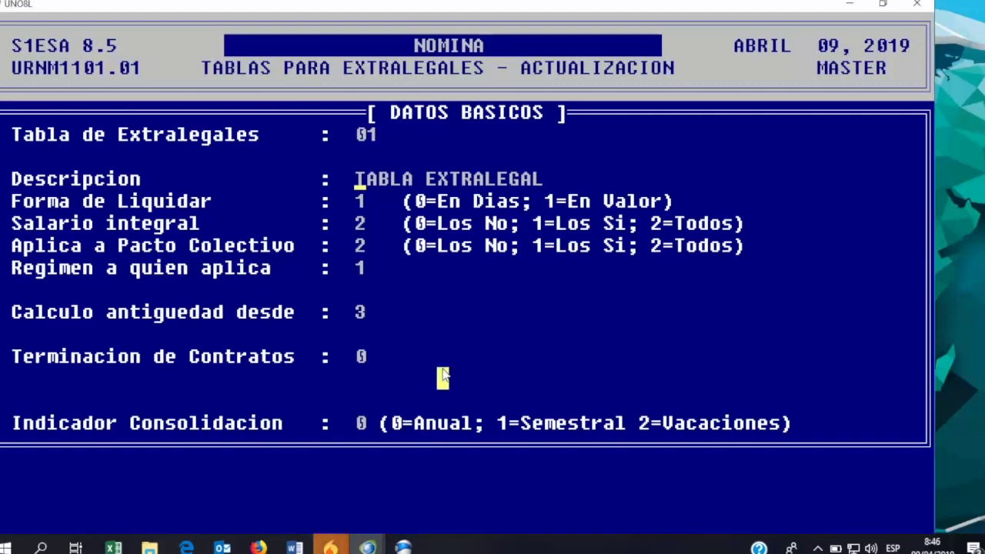
key("Return")
key("Return")
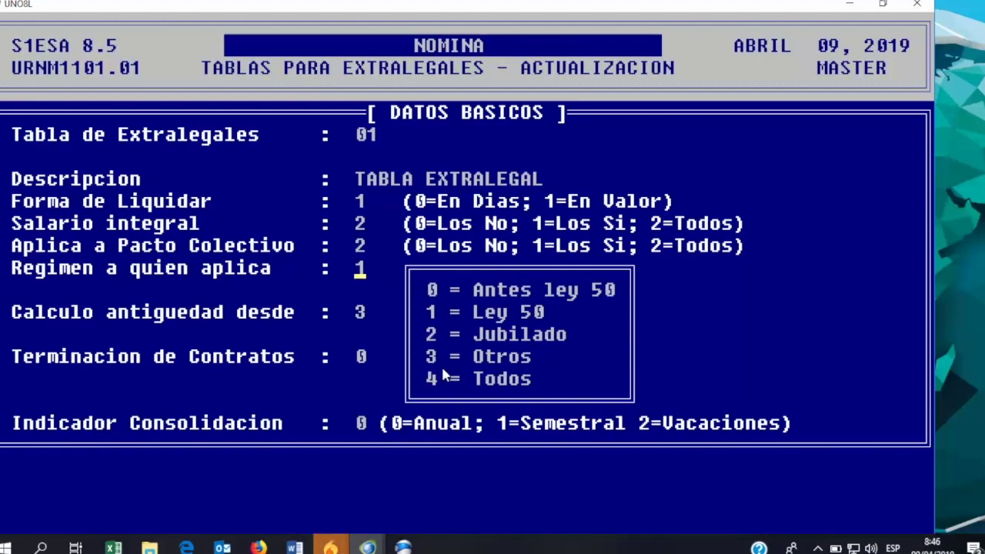
Go through table 01's Calculo antiguedad desde, Terminacion de Contratos and Indicador Consolidacion fields, keeping their values, and finish the form.
key("Return")
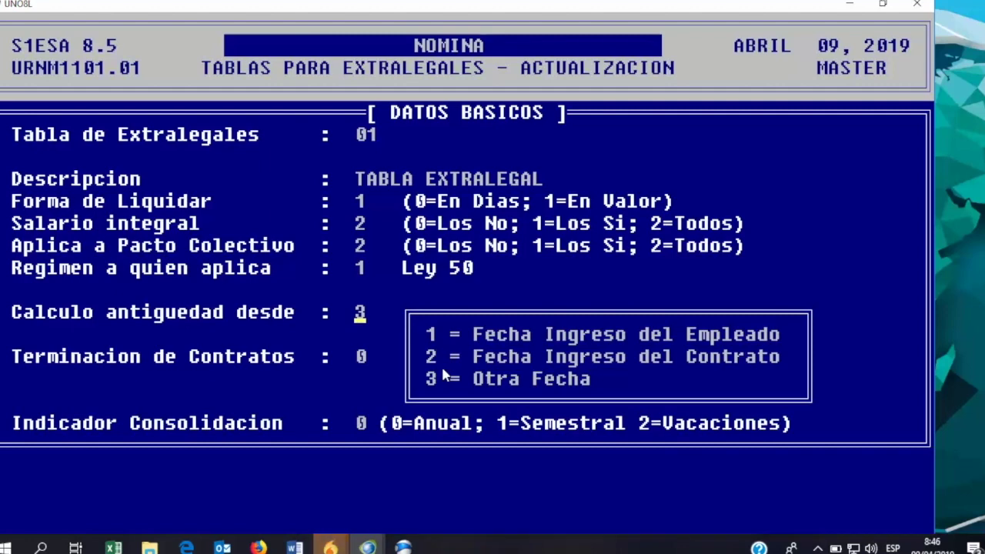
key("Return")
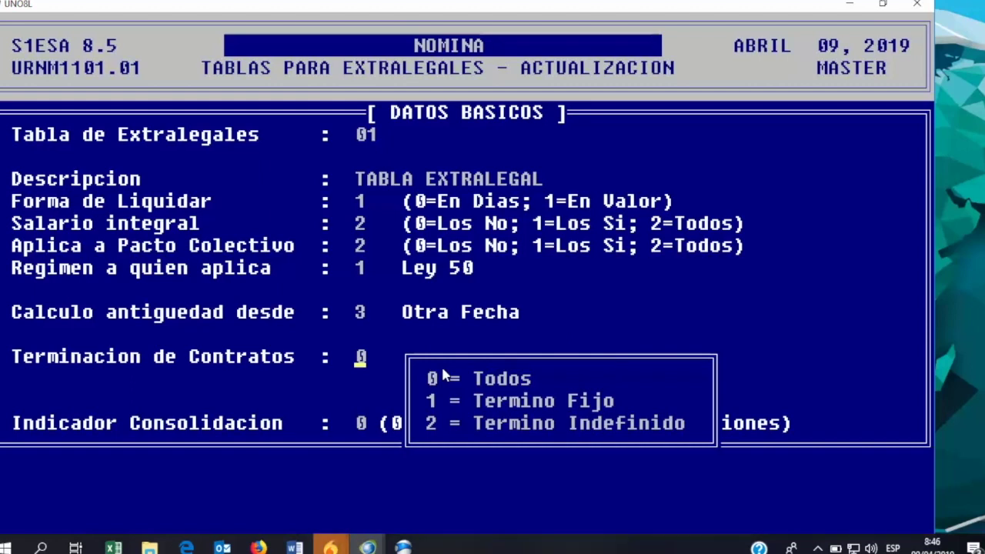
key("Return")
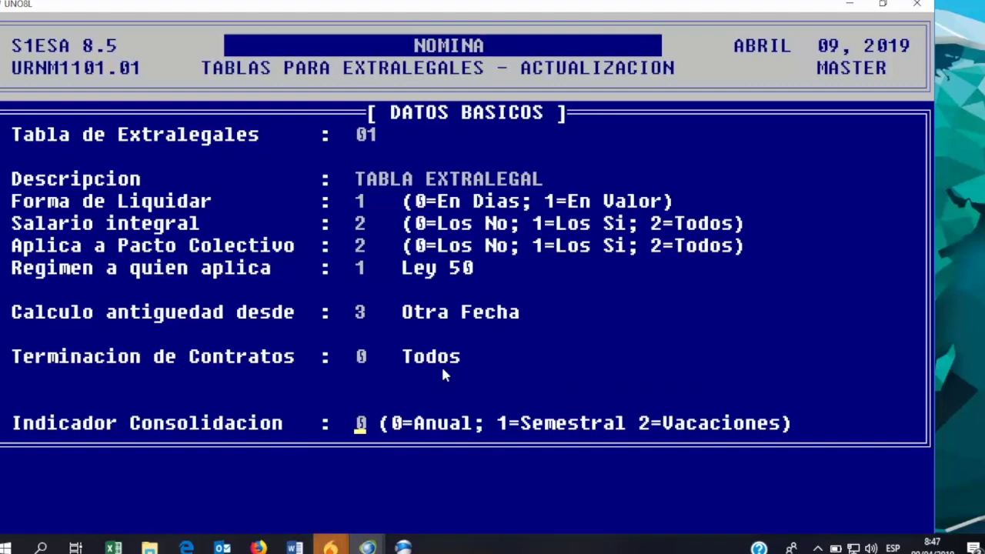
key("Return")
Open the range update form for extralegal tables, select table 01, look up its day ranges and leave the form.
key("Down")
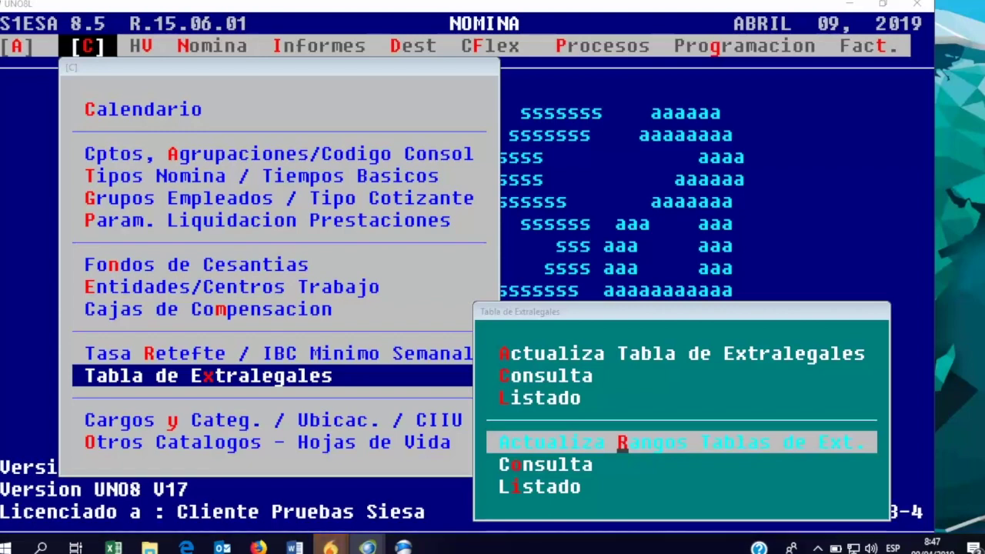
key("Return")
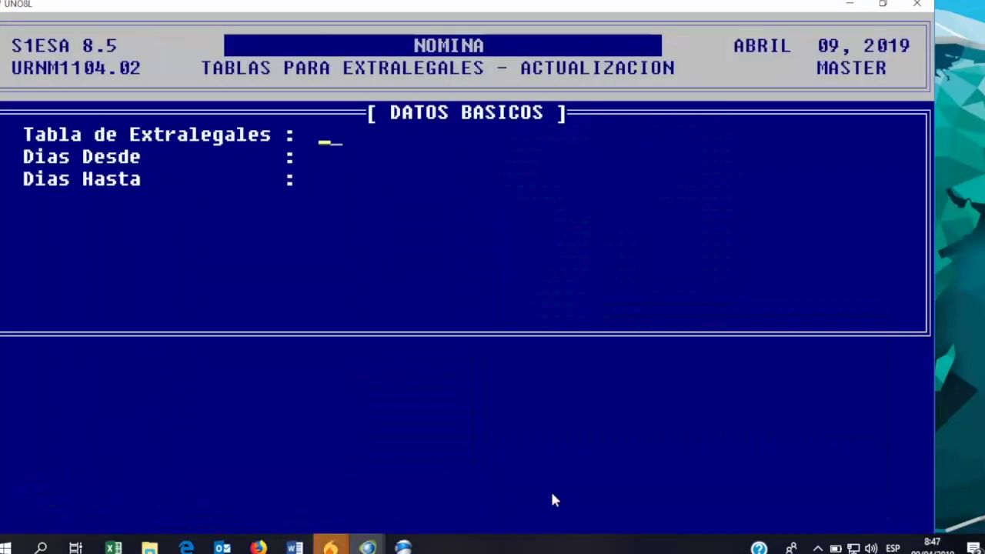
key("F2")
key("Return")
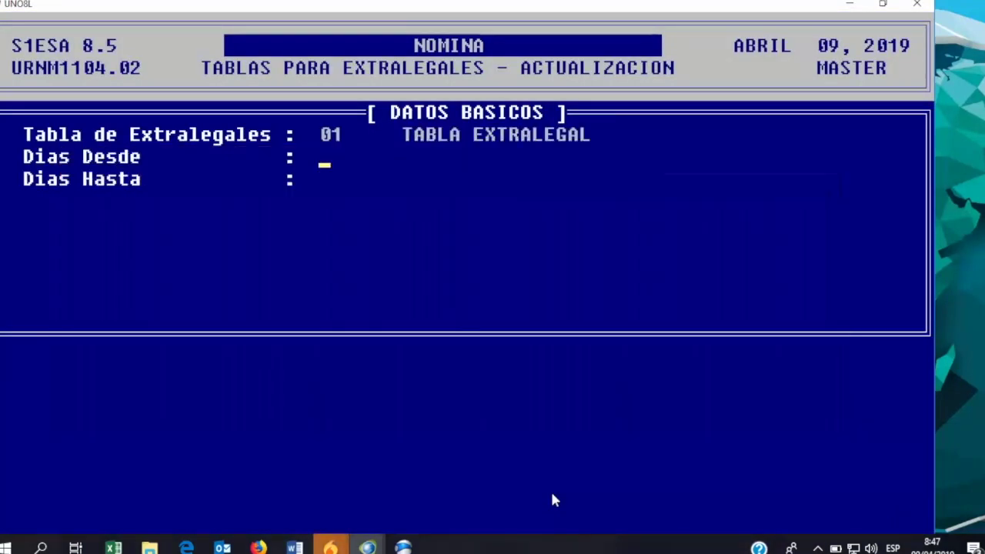
key("F2")
key("Escape")
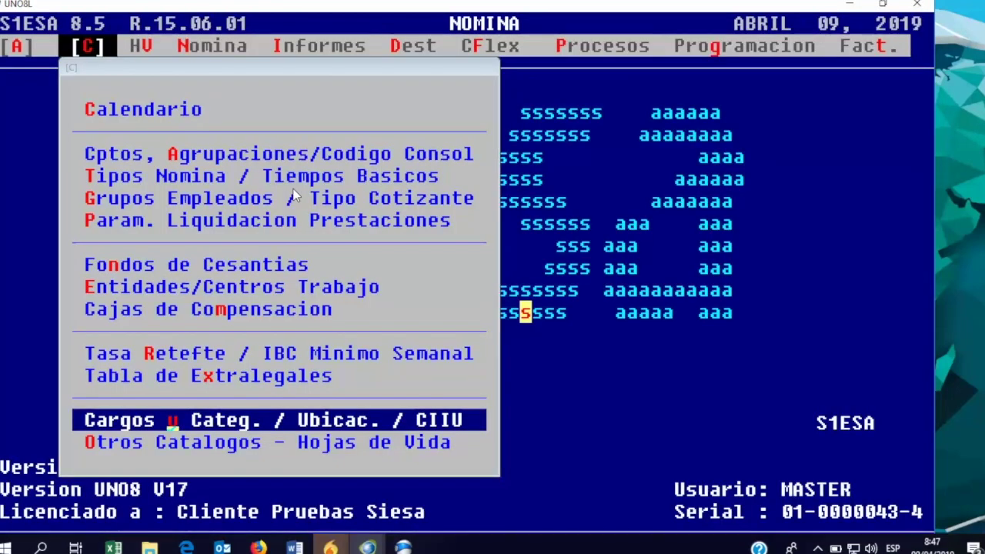
Review the catalog options under Cargos y Categ. / Ubicac. / CIIU and Otros Catalogos - Hojas de Vida.
key("Return")
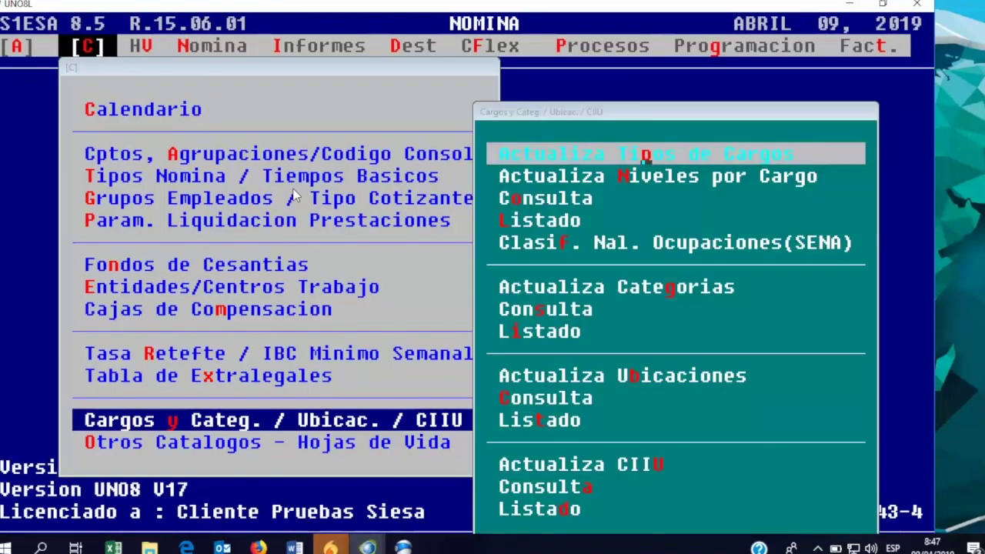
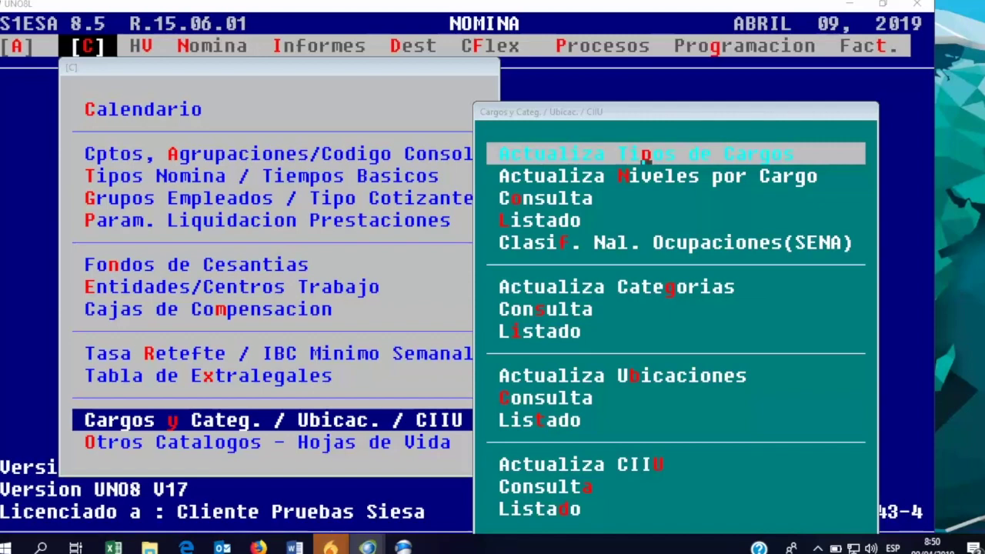
key("Escape")
key("o")
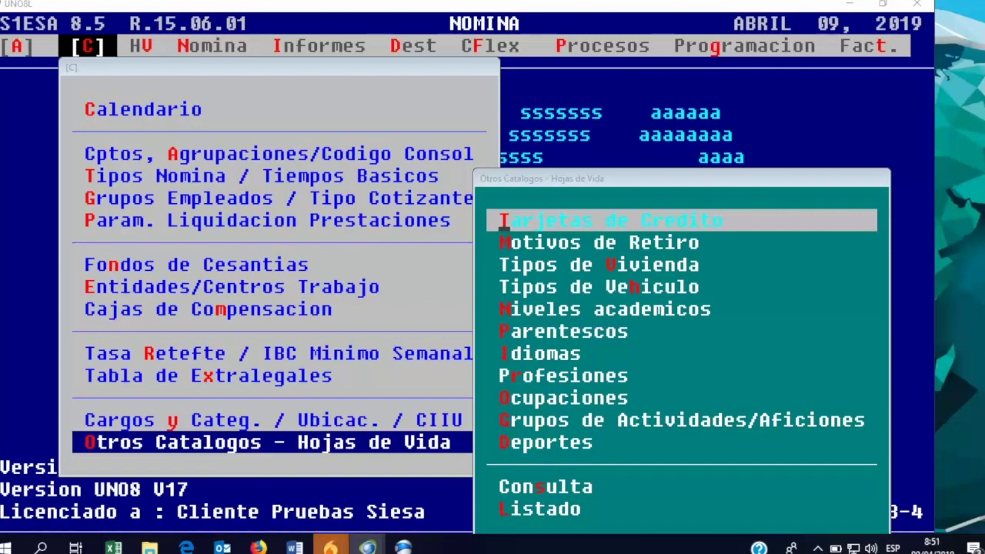
key("Escape")
Open the Motivos de Nomina form, review the available Tipo Motivo options and leave the form.
key("Down")
key("Return")
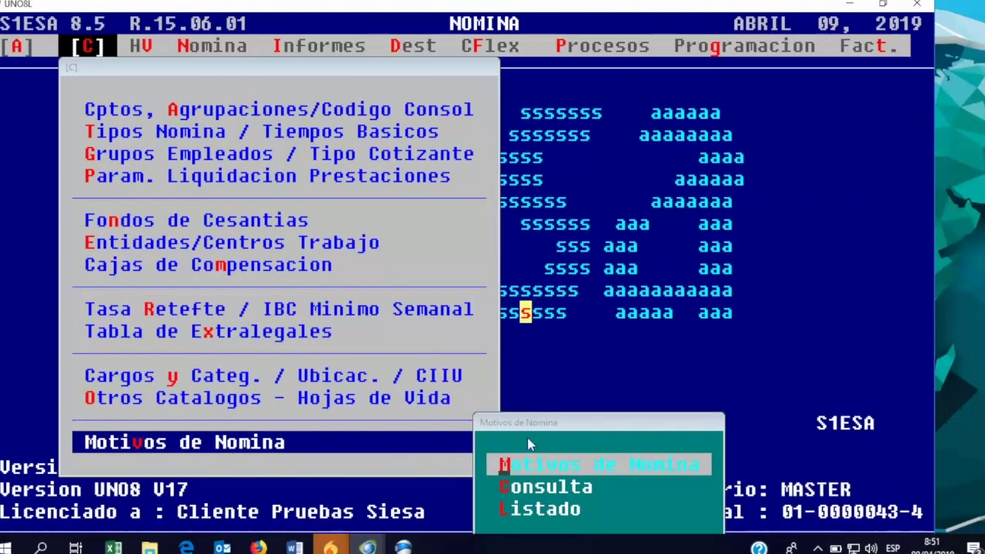
key("Return")
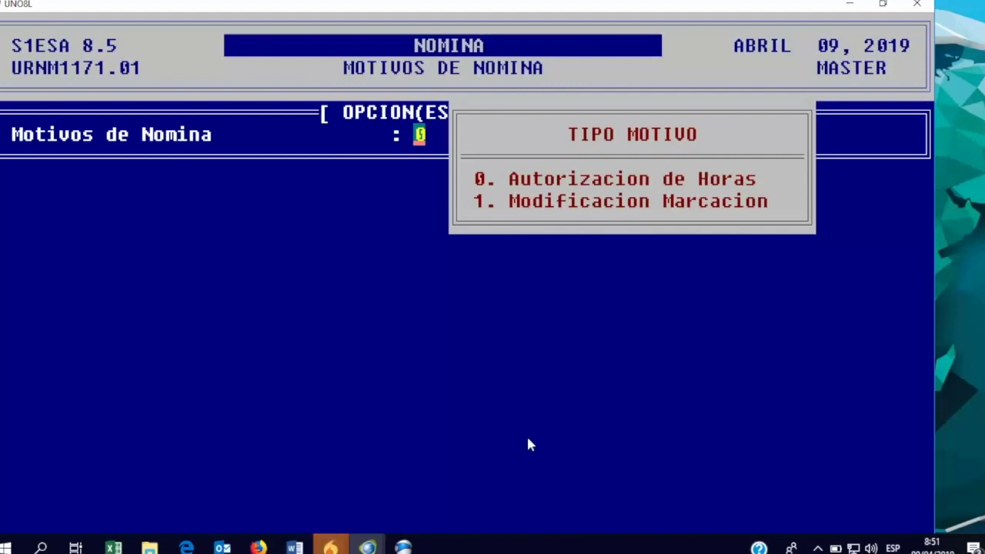
key("Escape")
key("Escape")
Open the Habilita Documentos update by class and review the document types enabled for Liquidaciones de Nomina.
key("Down")
key("Return")
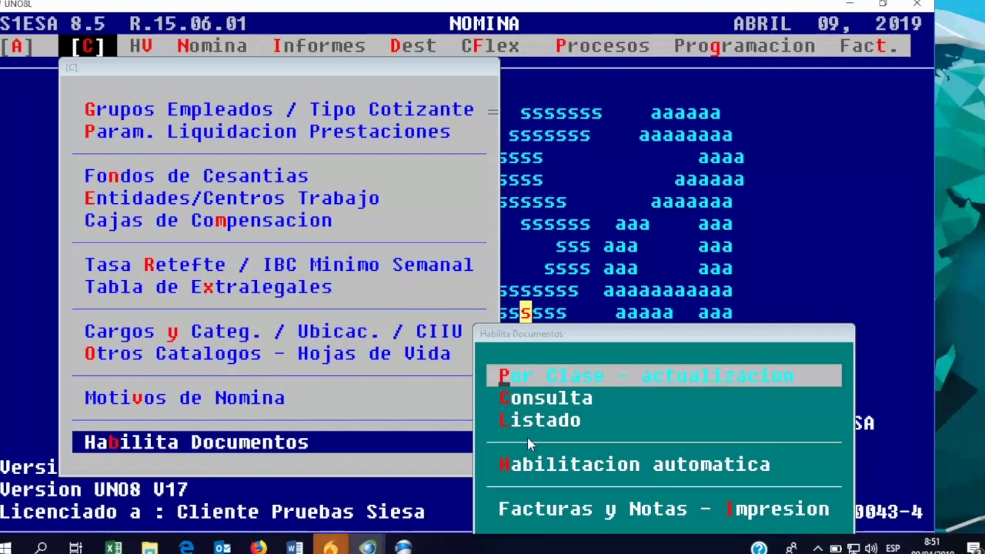
key("Return")
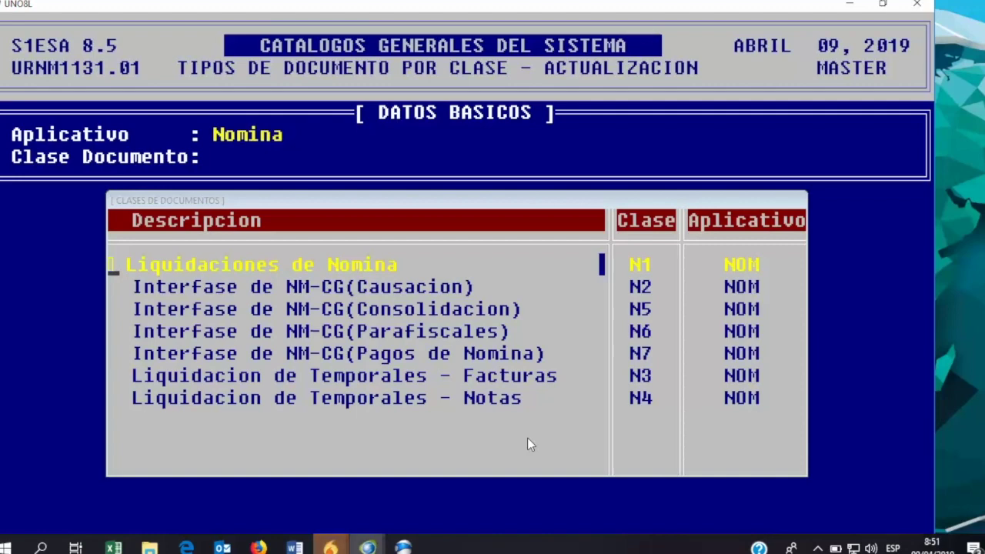
key("Return")
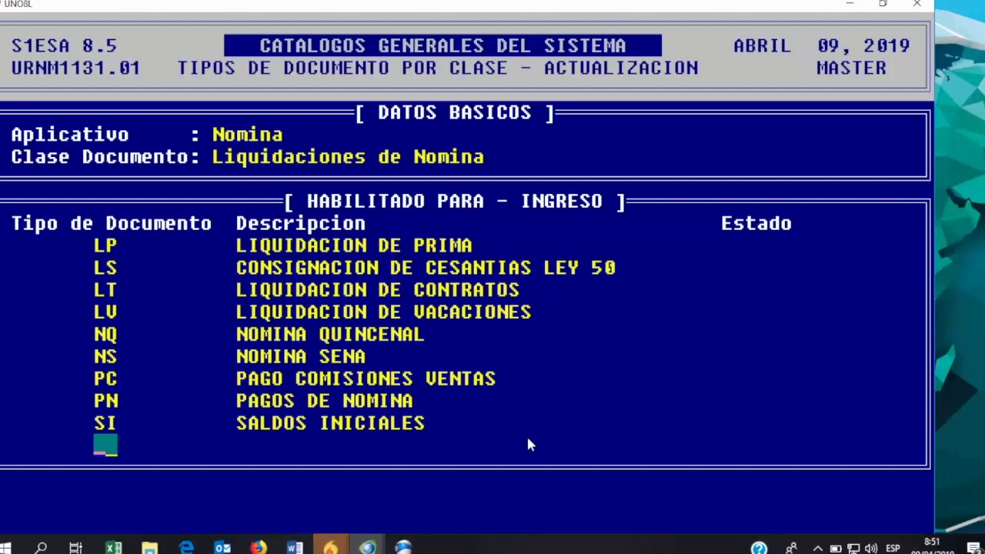
key("Escape")
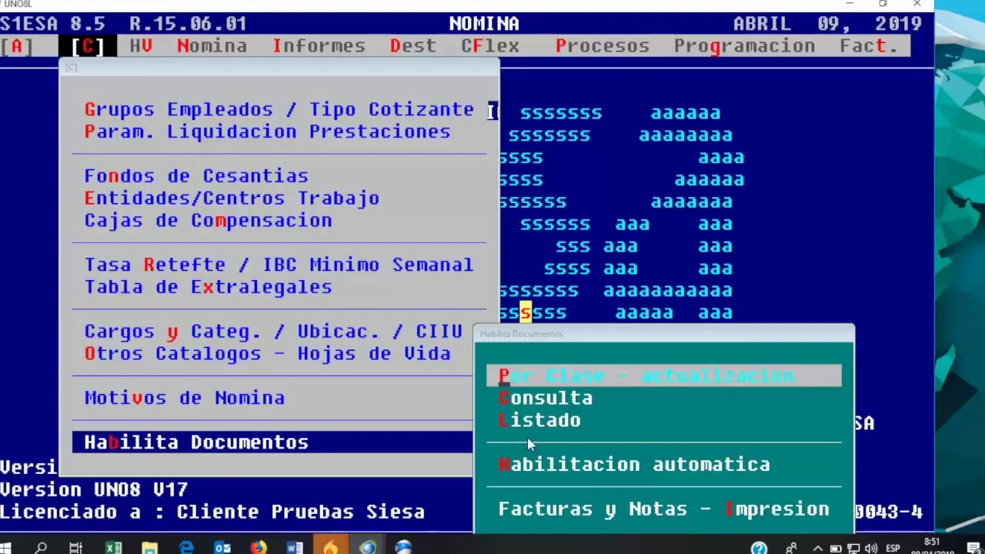
Review the remaining Habilita Documentos options, from Consulta through Facturas y Notas - Impresion, and leave them.
key("Down")
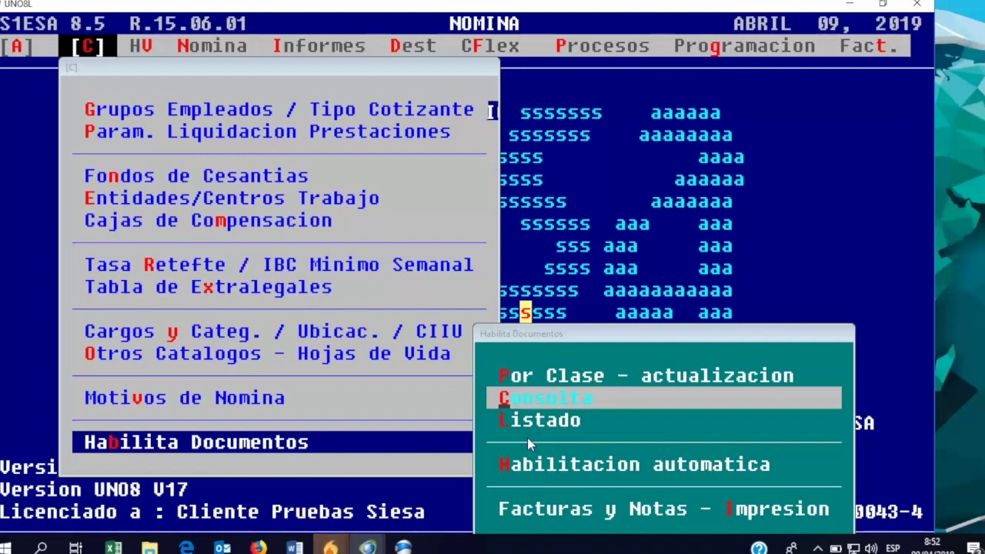
key("Down")
key("Down")
key("Down")
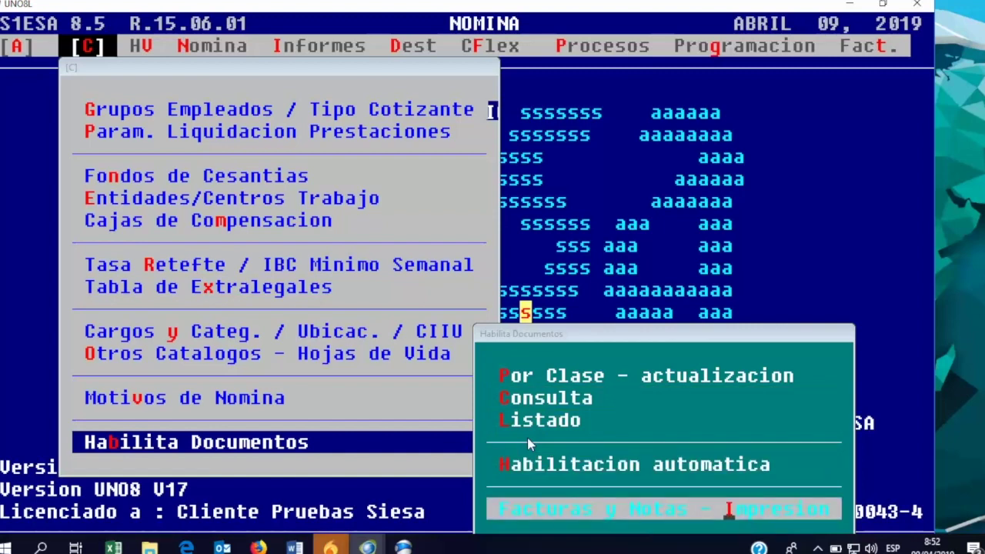
key("Escape")
Open the Saldos Iniciales - Nomina options and review Acumulados y Pagos, TNL's Anteriores and Vacaciones - Via Archivo.
key("Down")
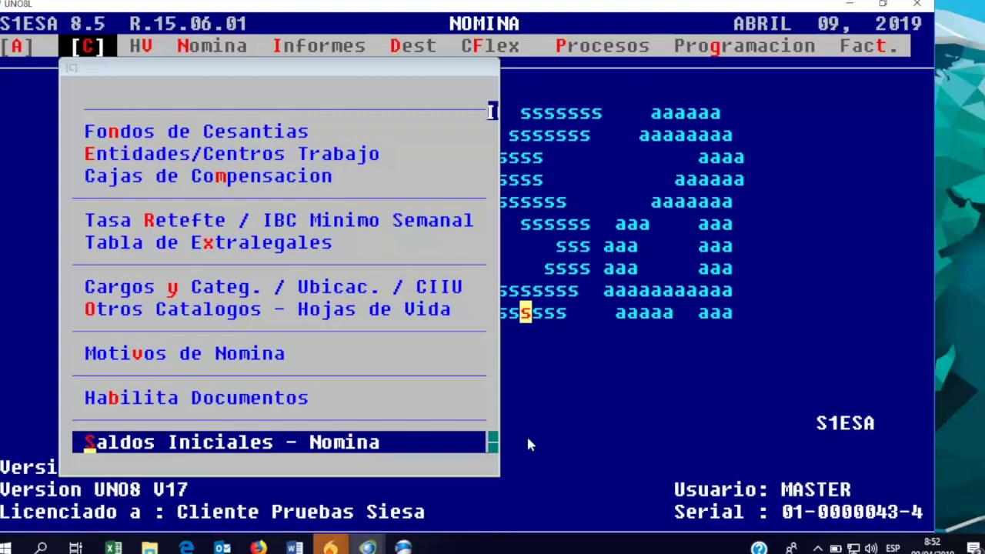
key("Return")
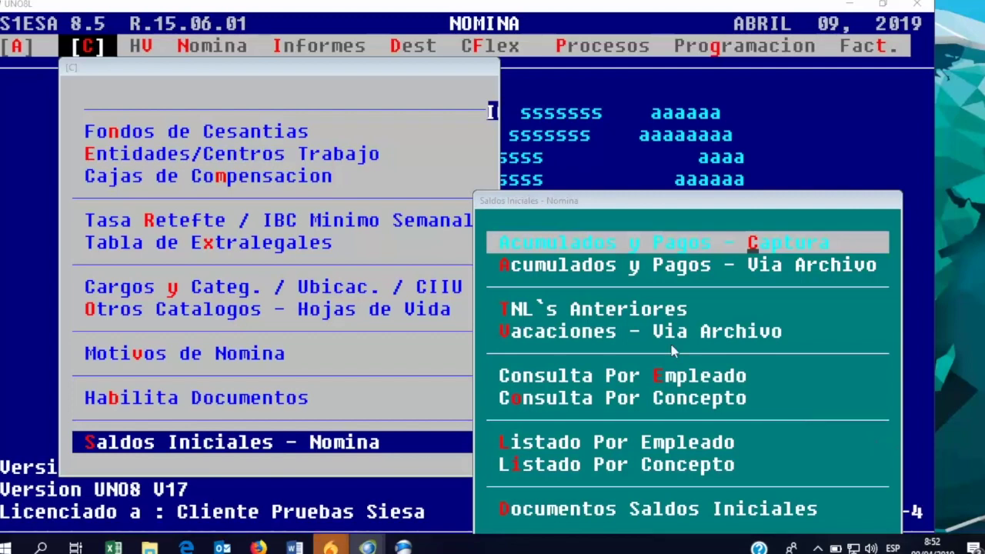
left_click_drag(508, 315, 684, 309)
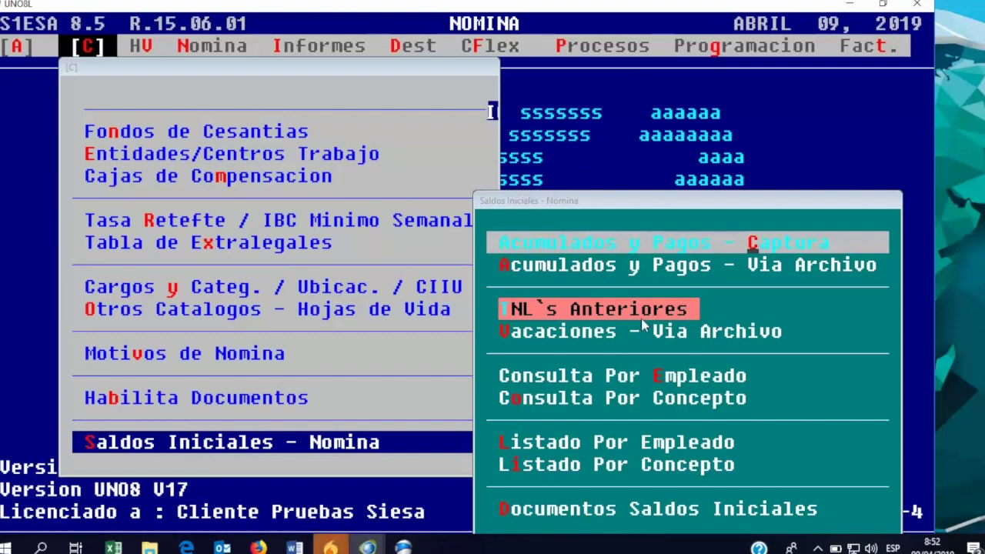
left_click_drag(501, 333, 766, 332)
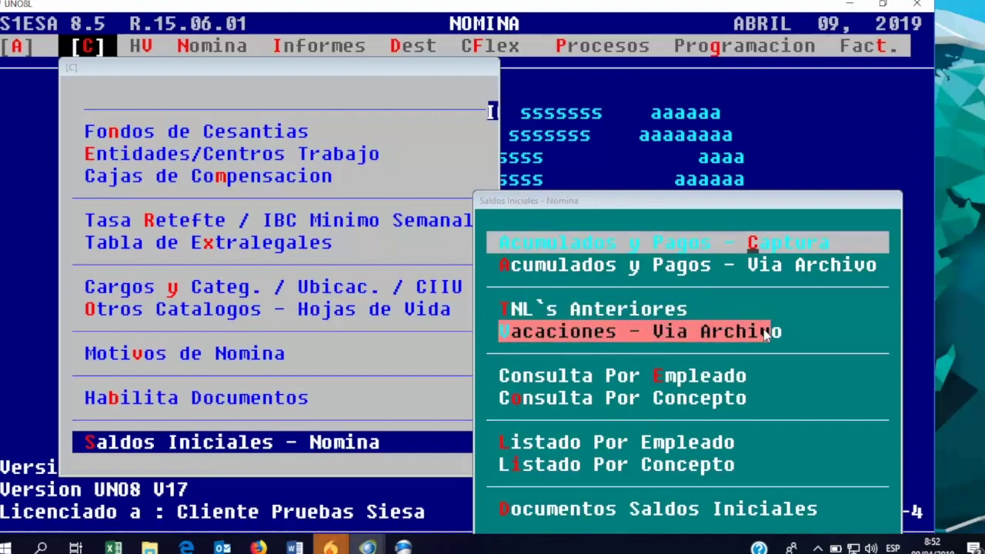
left_click(645, 288)
left_click_drag(495, 250, 723, 266)
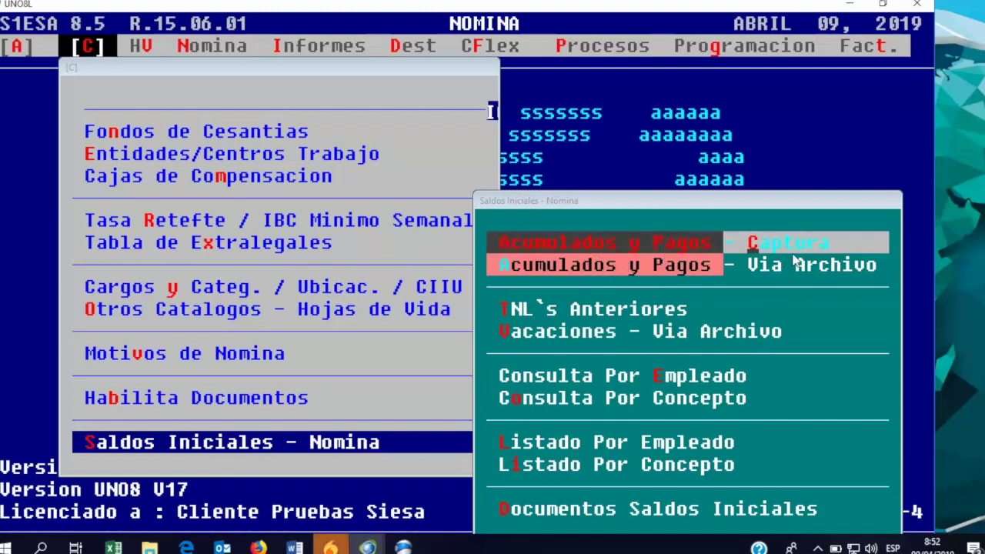
left_click(789, 243)
left_click(754, 264)
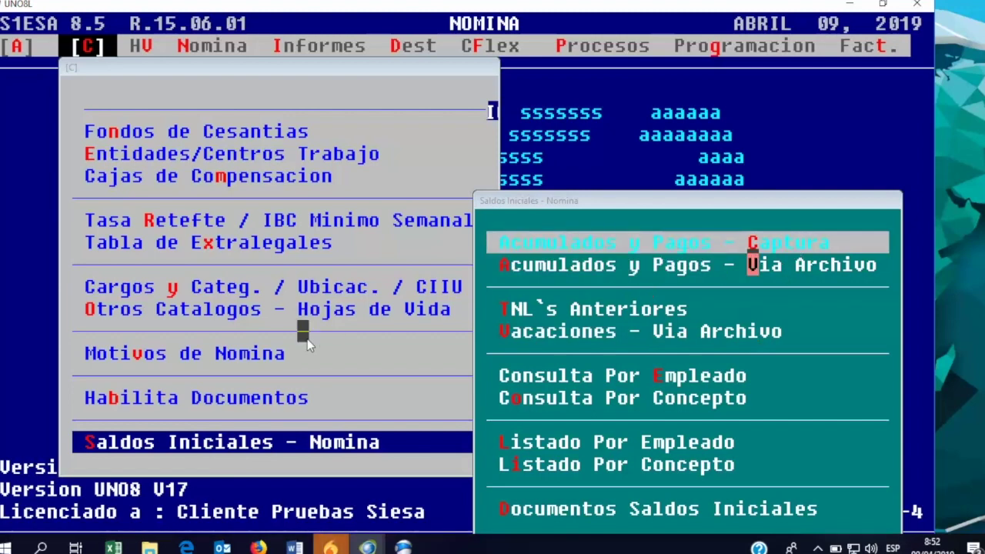
Review the Captura and Recepcion via Plano options under Saldos Iniciales - Consolidacion and return to the catalog list.
key("Escape")
key("Down")
key("Return")
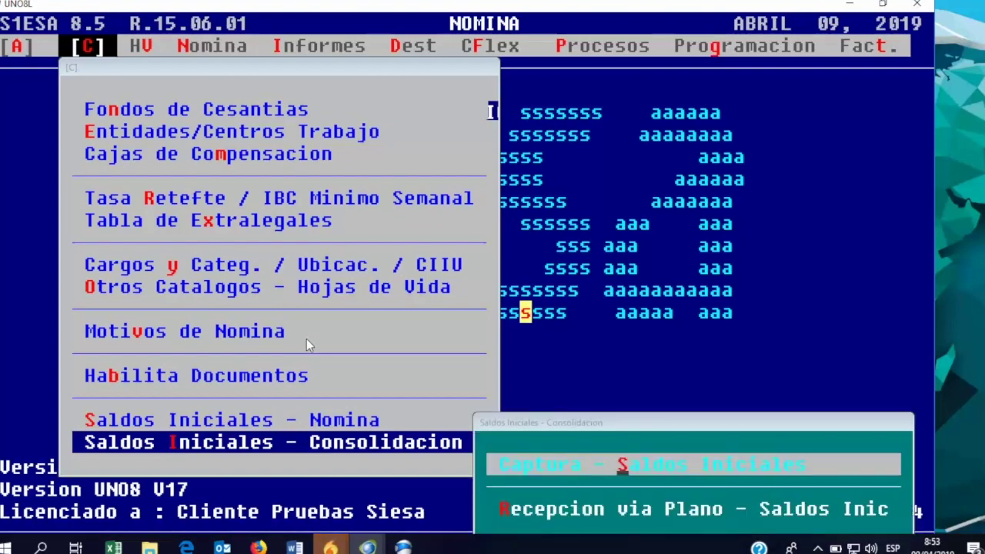
left_click_drag(501, 510, 757, 514)
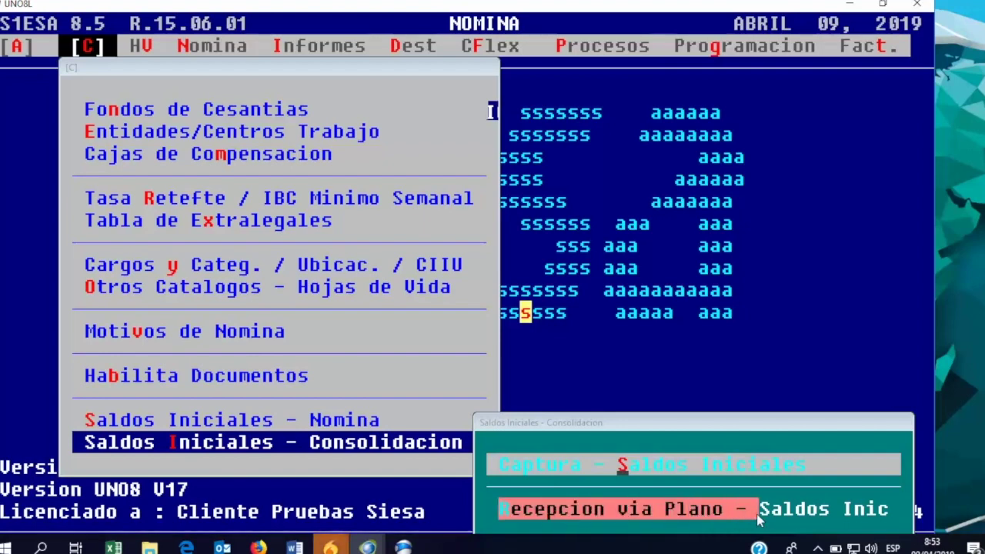
left_click(757, 514)
left_click_drag(504, 463, 769, 467)
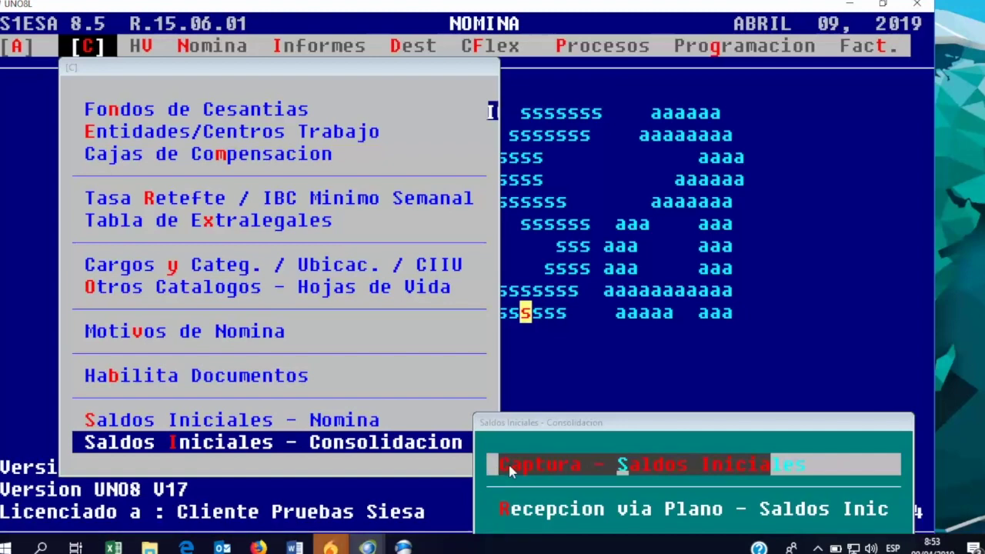
key("Escape")
key("Down")
key("Up")
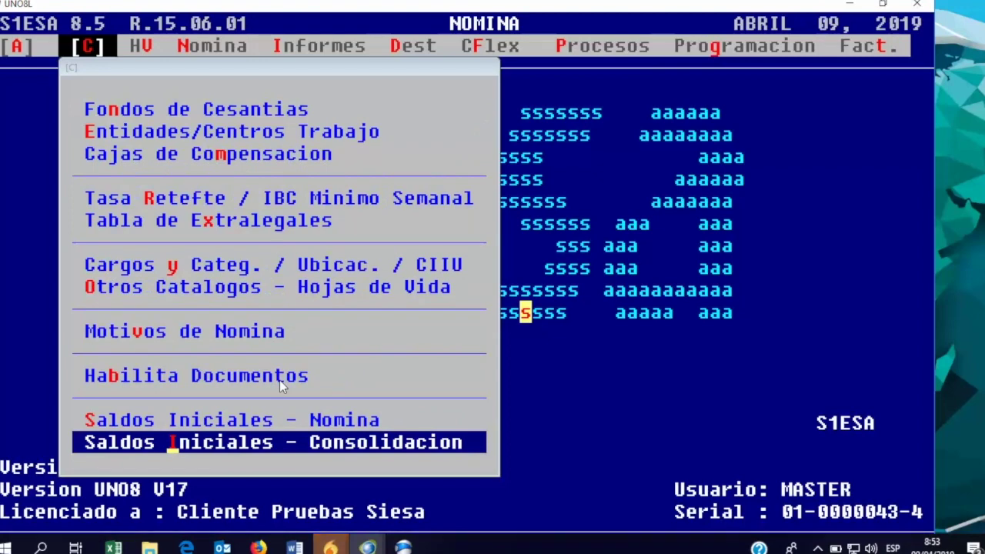